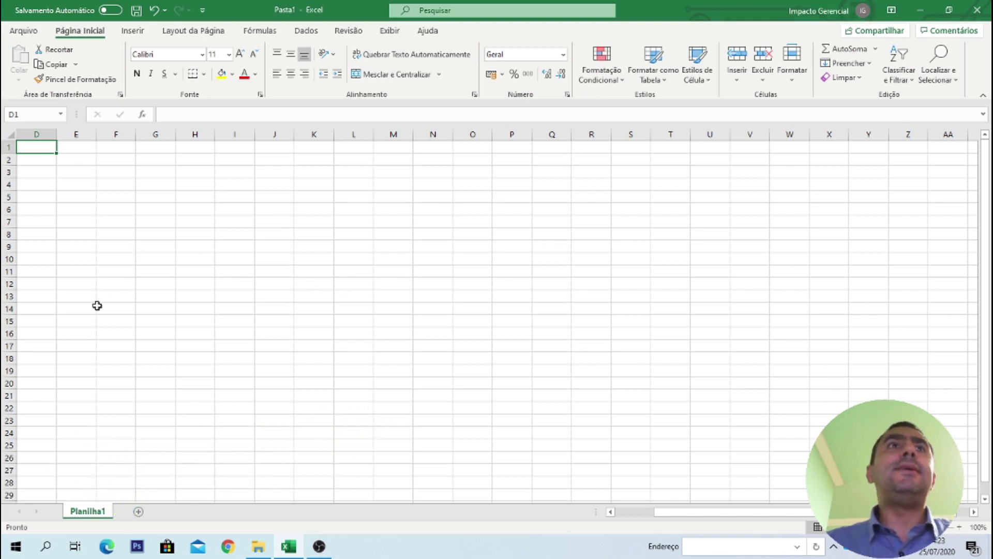
Step: Enter the sheet title "CALCULO DE PARCELAMENTO" in cell D1
left_click(73, 230)
left_click(72, 198)
left_click(49, 148)
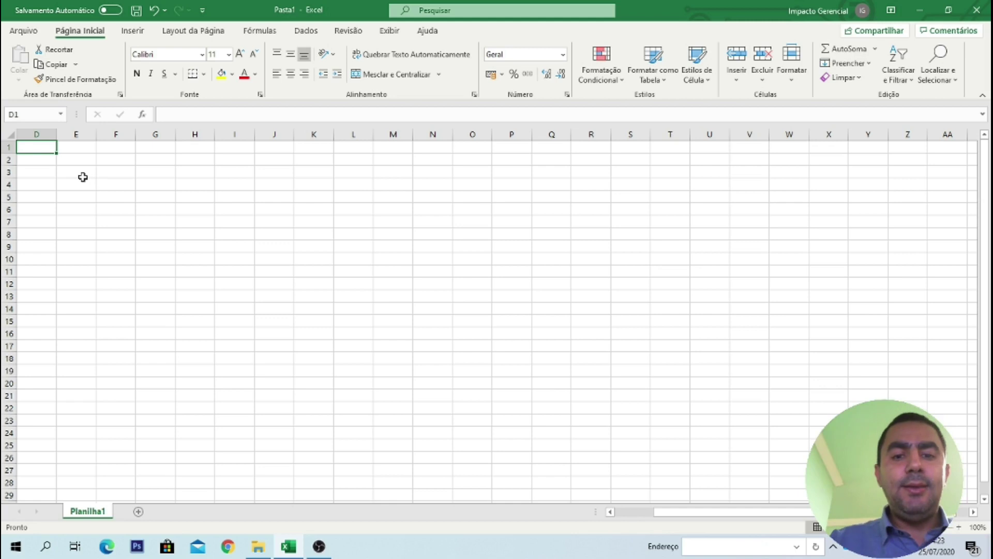
type("CAL")
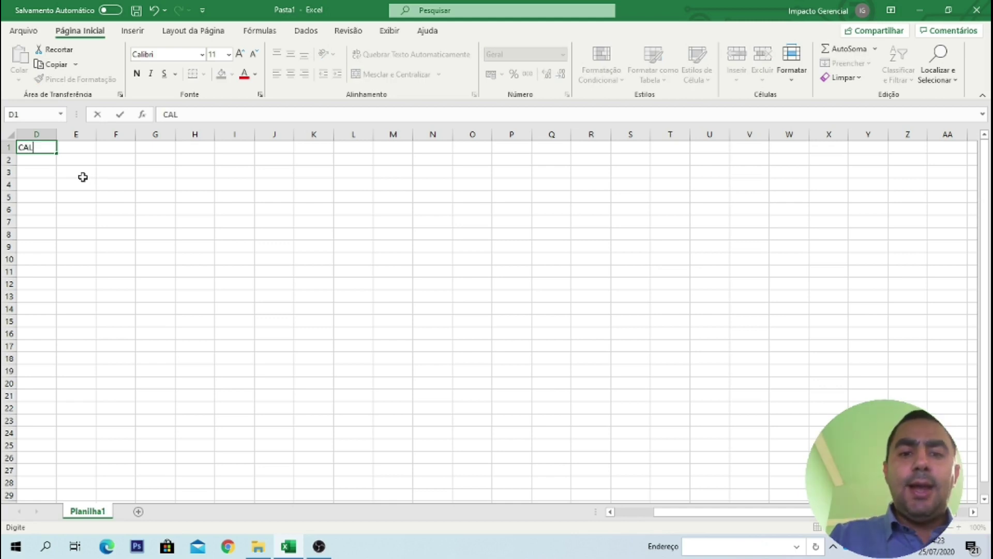
type("CULO DE")
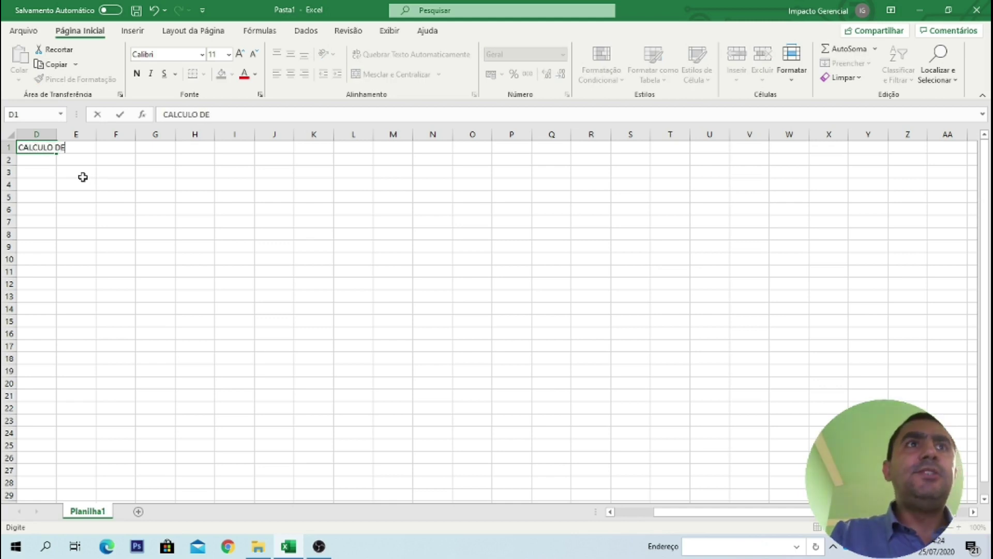
type(" PARCELAMENTO")
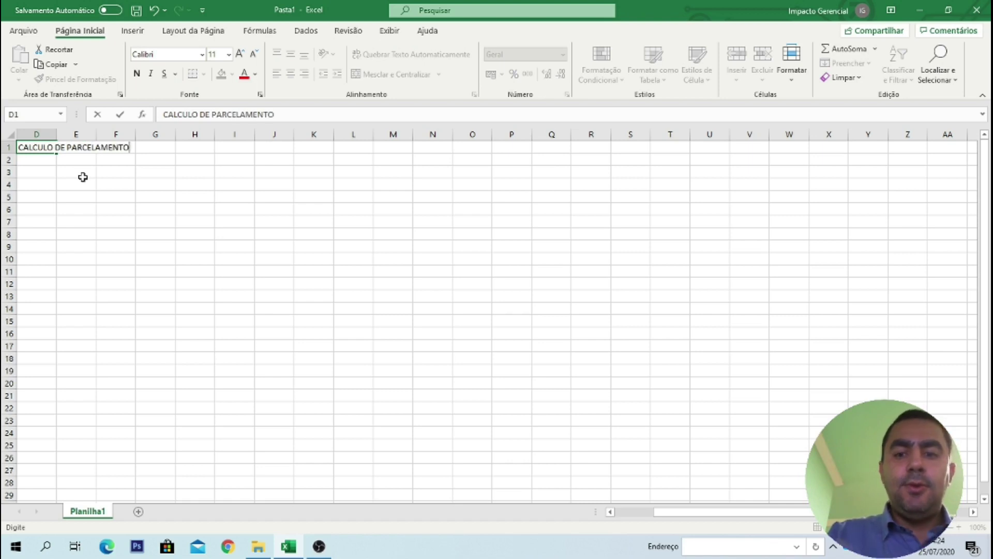
key("Return")
key("Return")
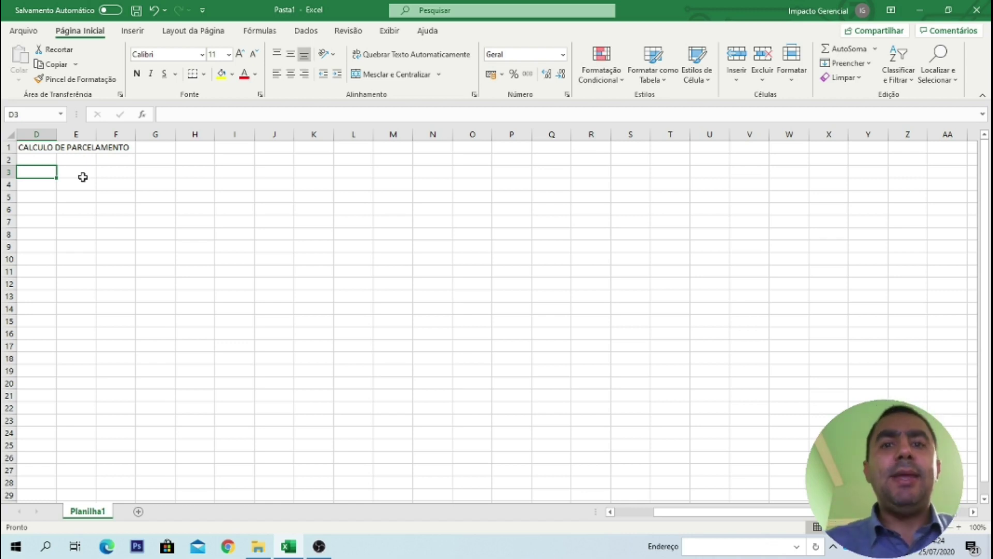
Step: Add the label "VALOR DO PRODUTO:" in cell D3, leaving a blank row below the title
type("VALO")
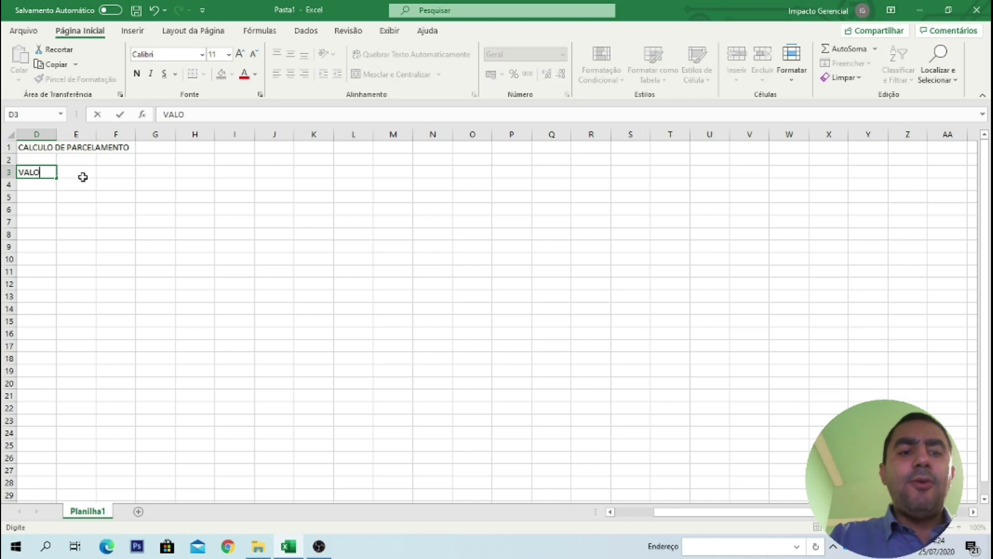
type("R DO PRODUTO")
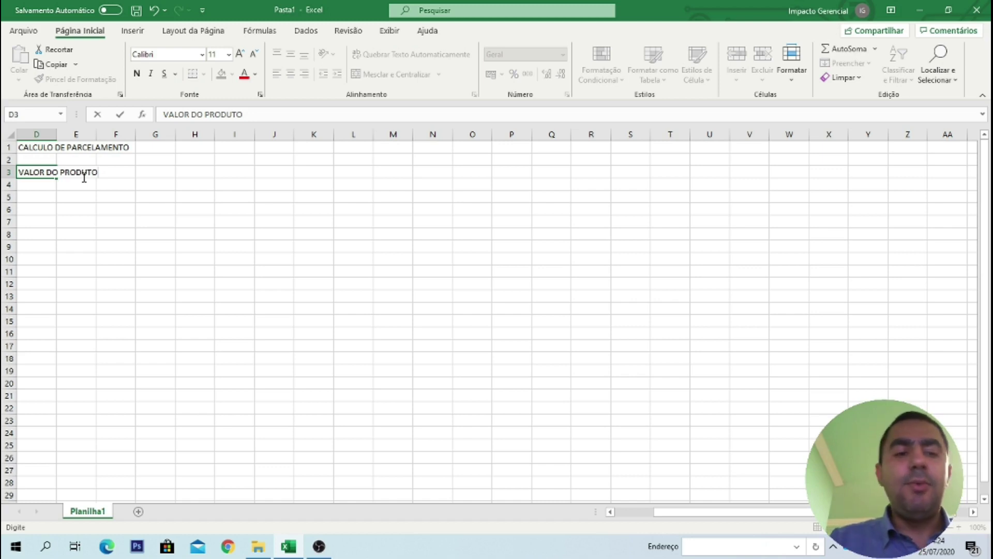
type(":")
key("Return")
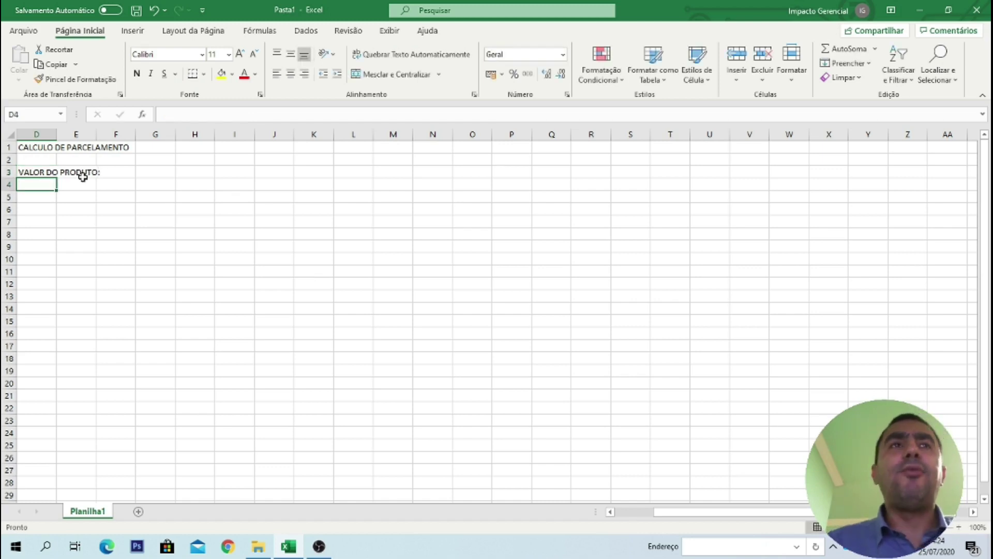
key("Up")
key("Down")
key("Down")
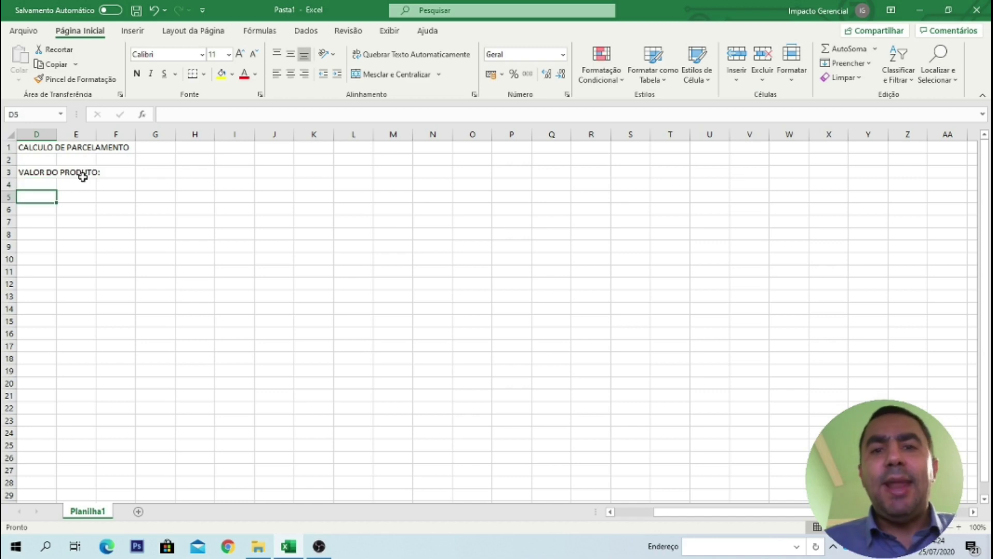
key("Up")
key("Down")
key("Up")
key("Up")
key("Down")
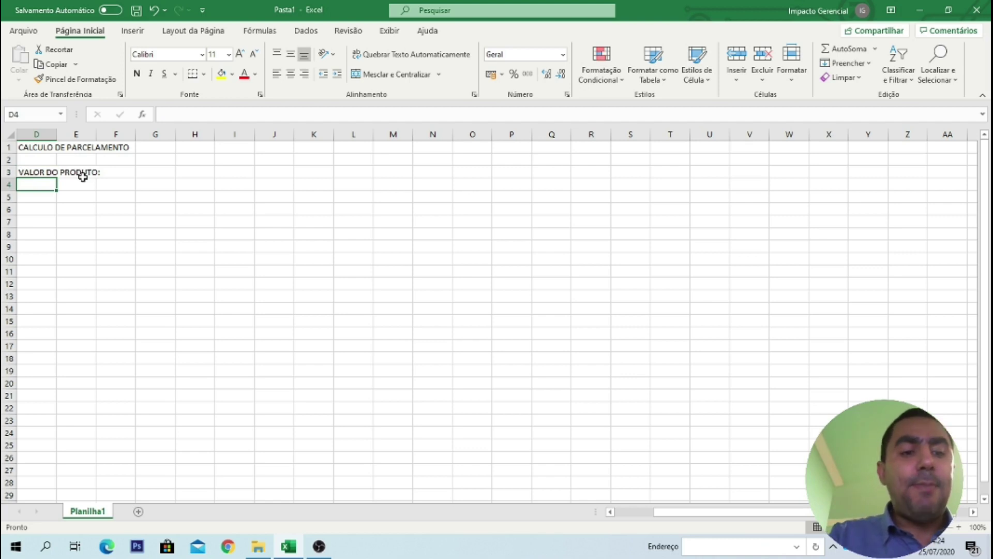
Step: Add the label "Valor da Entrada:" in cell D4, below the product value label
type("Valor d")
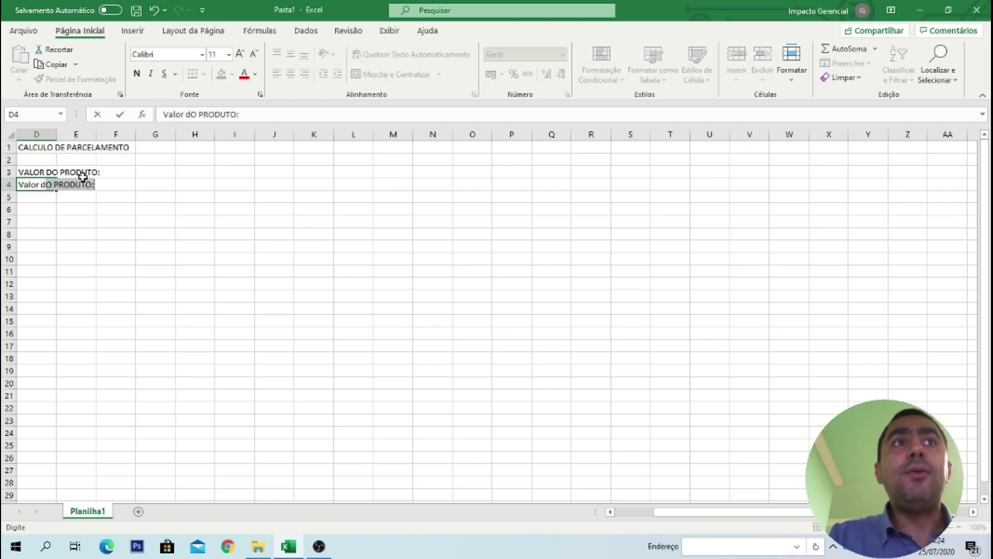
type("a Entrada:")
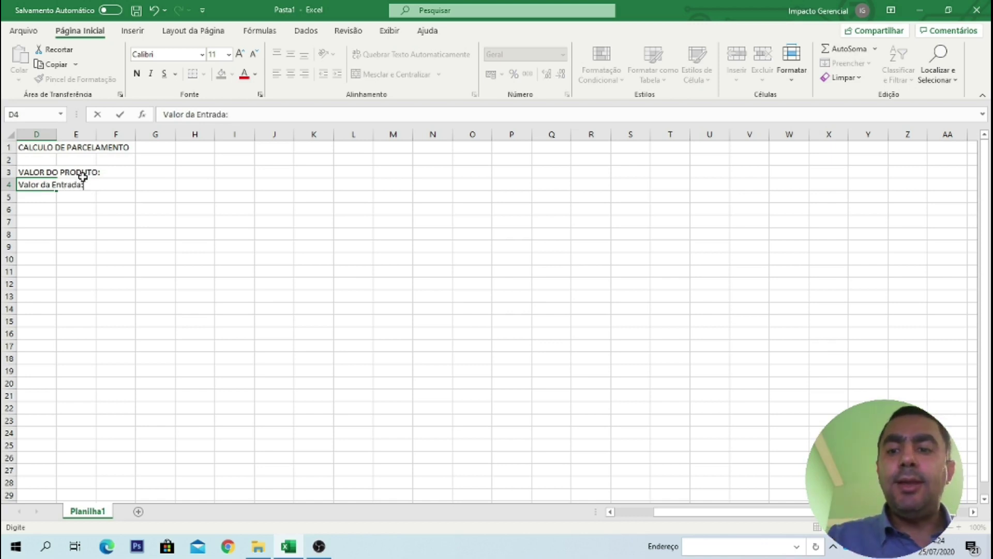
key("Return")
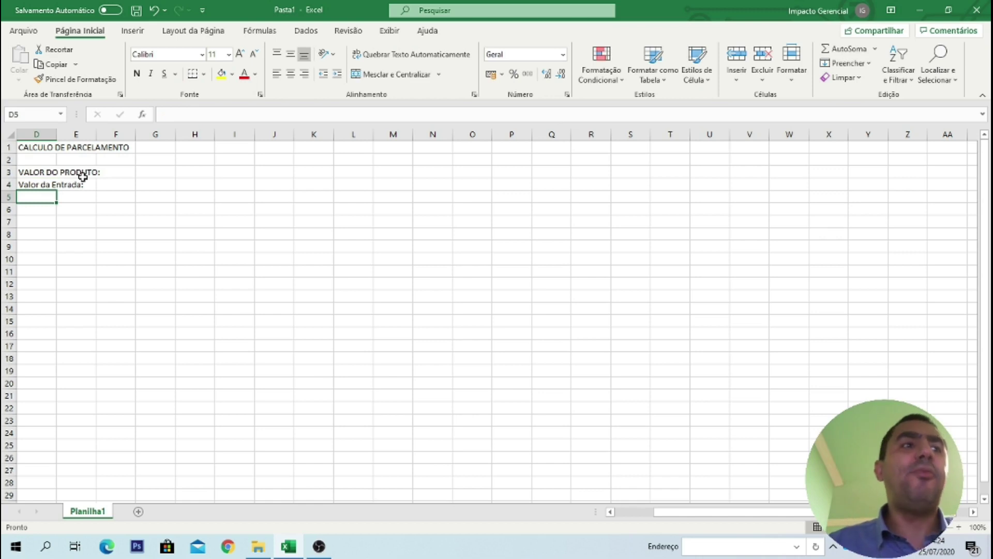
Step: Add the label "Parcelas" in cell D5, below the down payment label
type("Escolh")
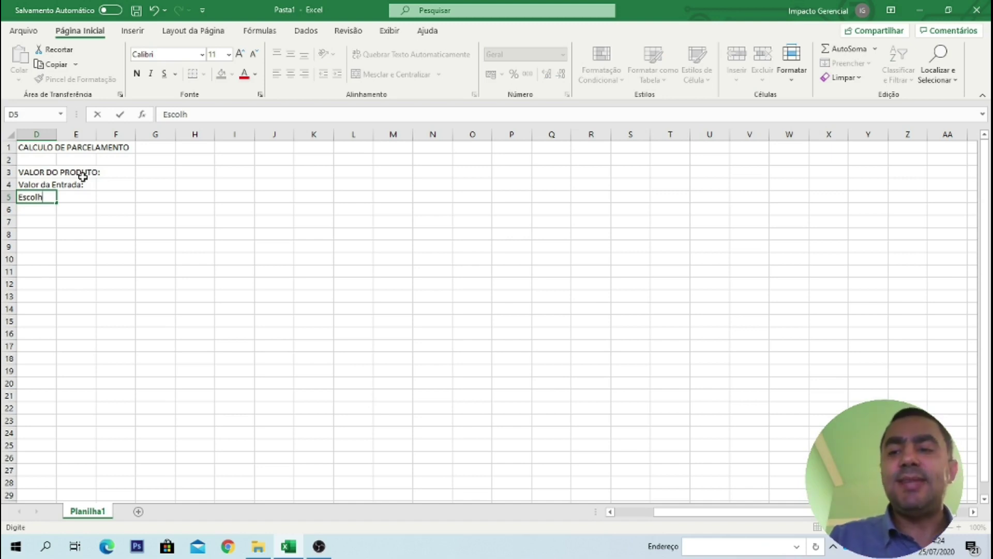
key("shift+Home")
type("Parcela")
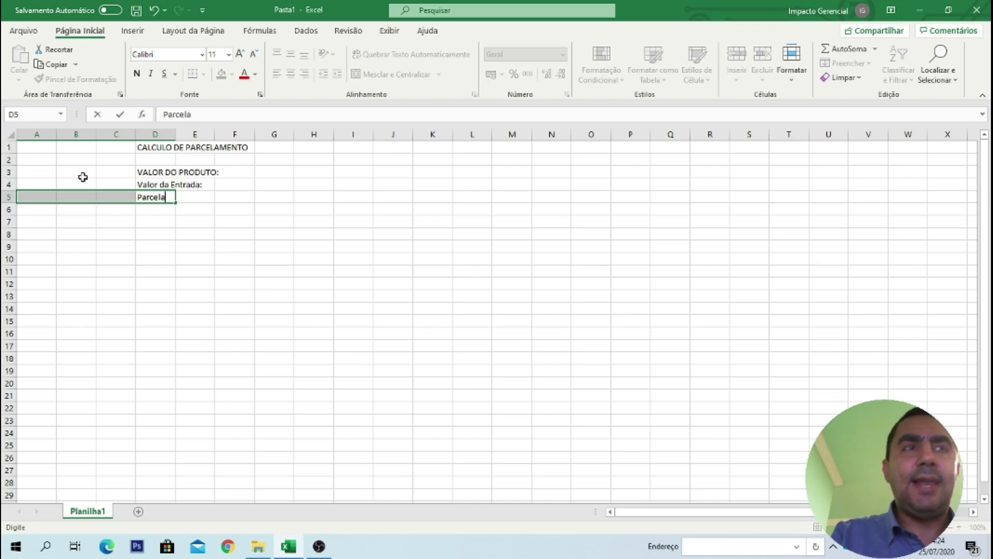
type("s")
key("Return")
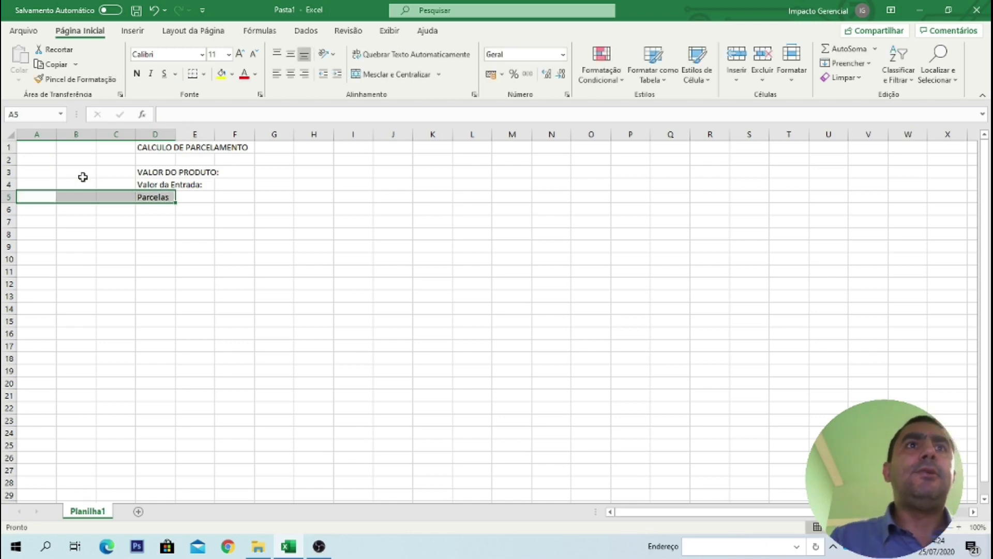
Step: Move the title and labels in D1:D5 to column A so that they occupy A1:A5
key("Up")
key("Up")
key("Up")
key("Right")
key("Right")
key("Up")
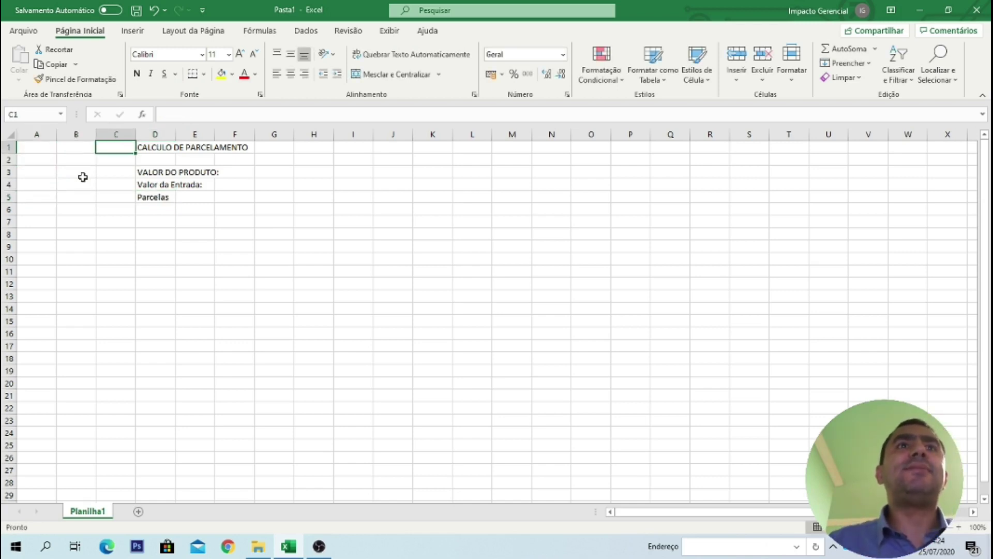
key("Right")
key("shift+Down")
key("shift+Down")
key("shift+Down")
key("shift+Down")
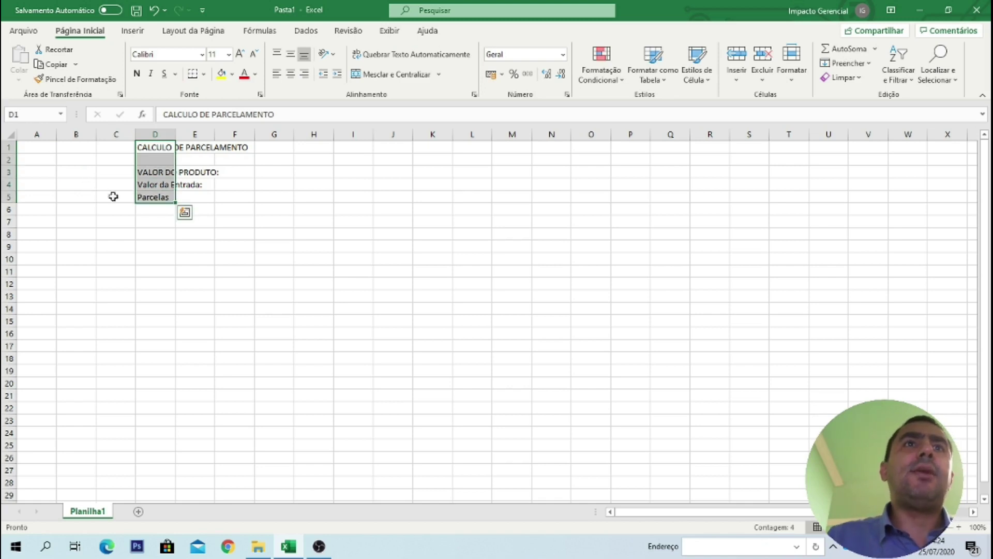
left_click_drag(145, 206, 39, 198)
left_click(116, 183)
left_click(32, 199)
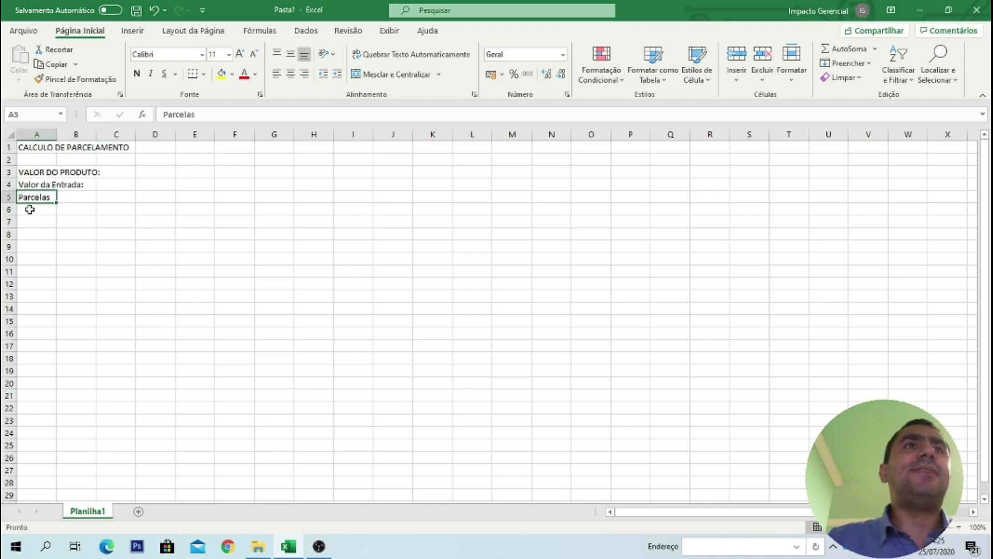
Step: Add the label "Taxa de Juros" in cell A6, below the installments label
left_click(31, 208)
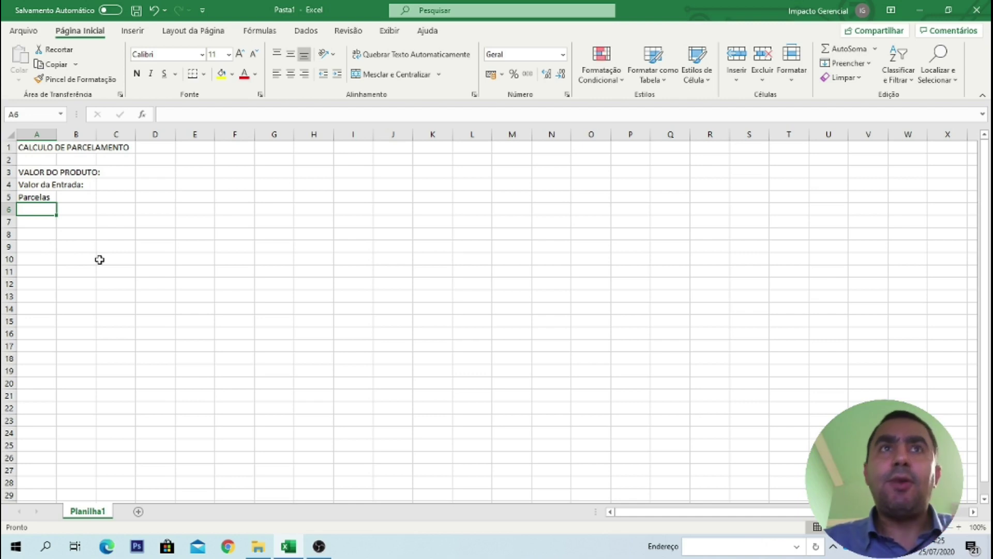
type("Ta")
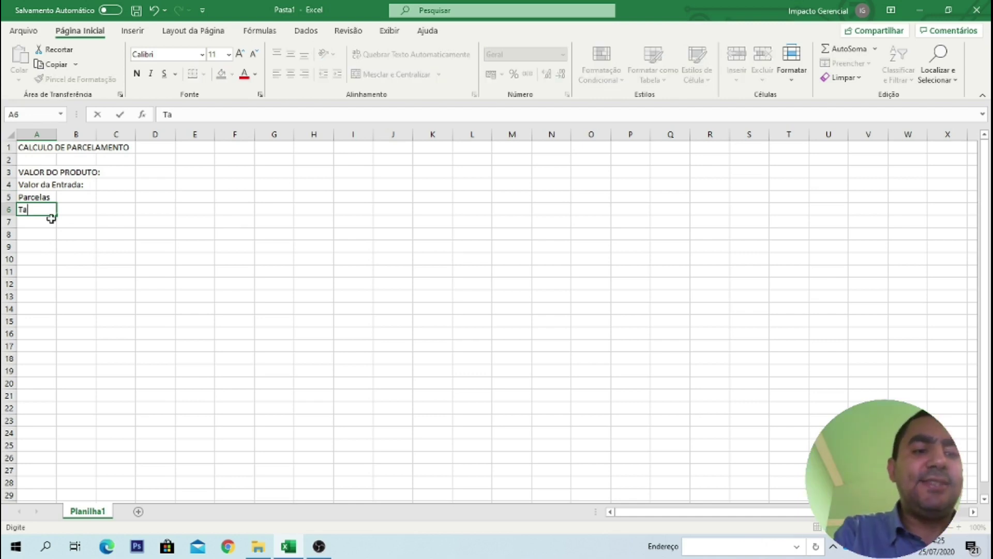
type("xa de Juros")
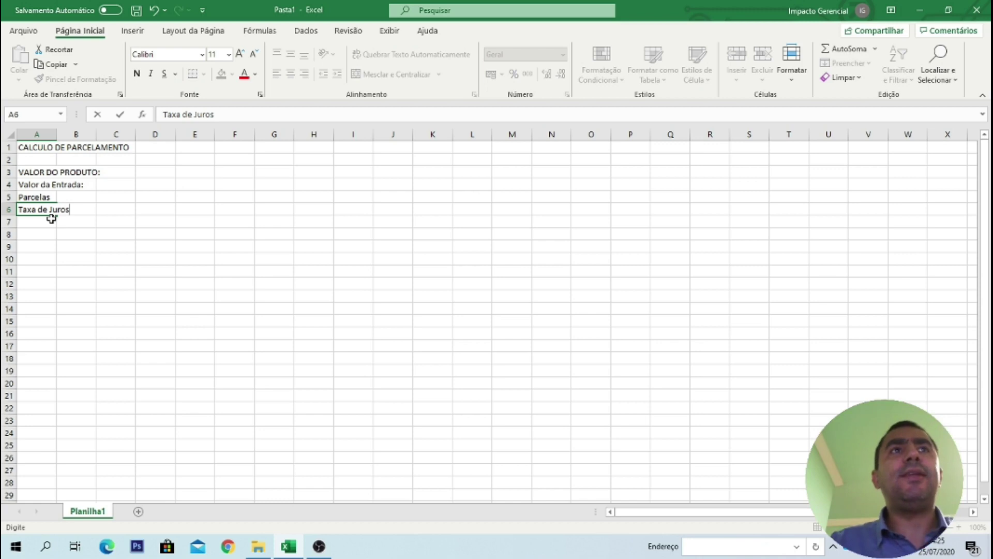
key("Return")
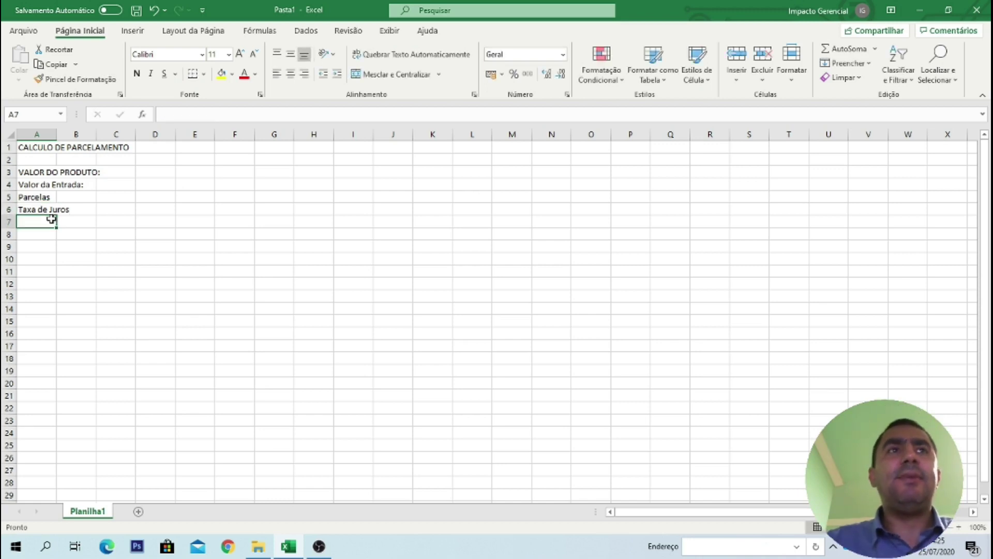
Step: Add the label "Valor da Parcela" in cell A7, below the interest rate label
key("Up")
key("Down")
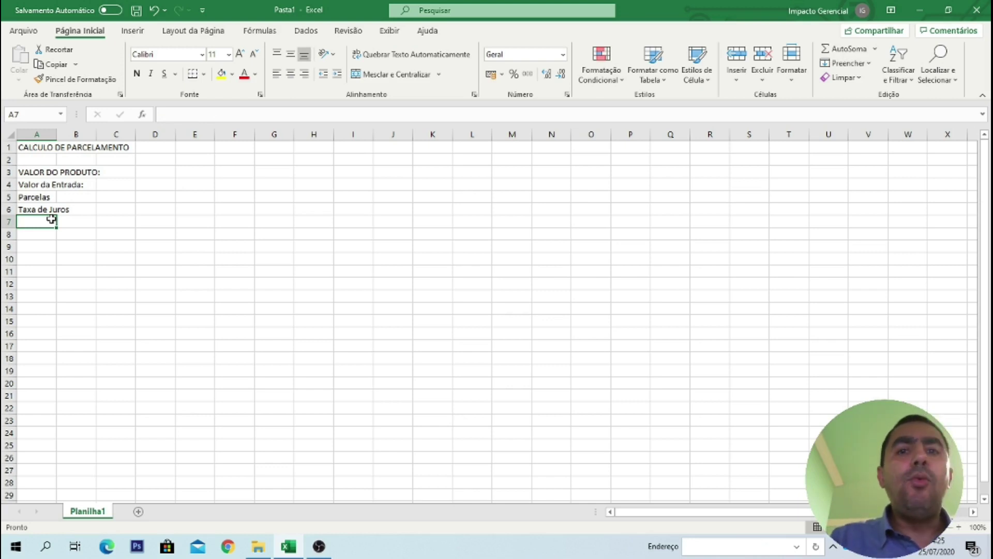
type("Valor da")
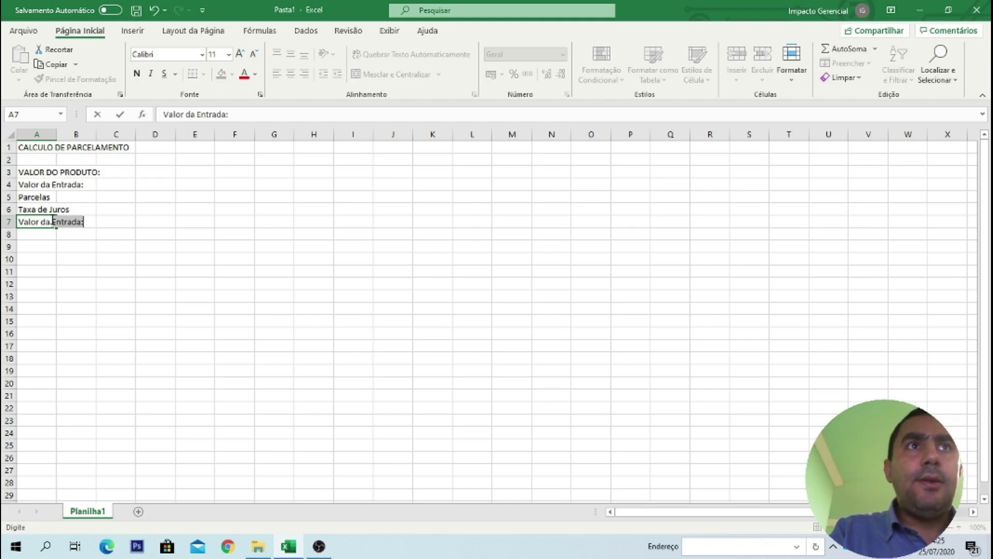
type(" Parcel")
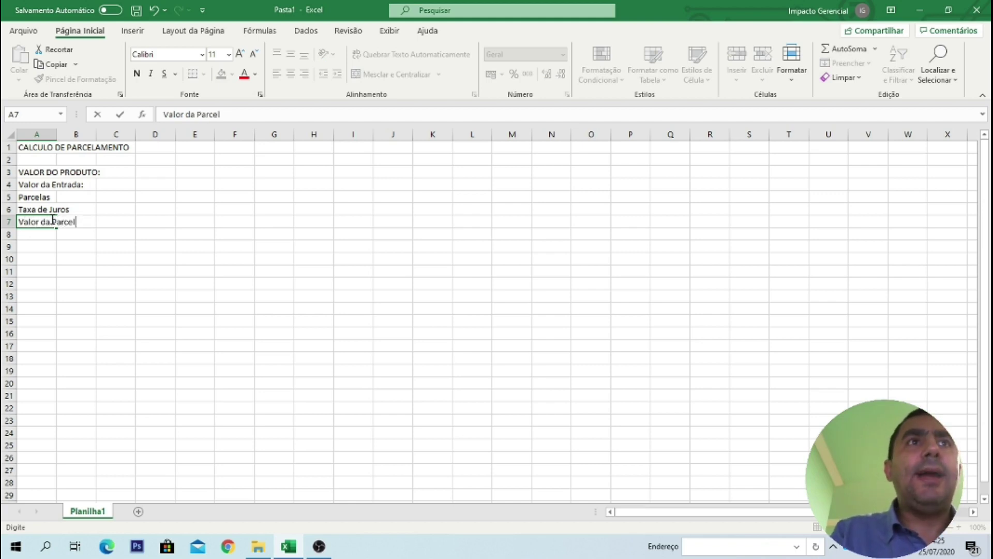
type("a")
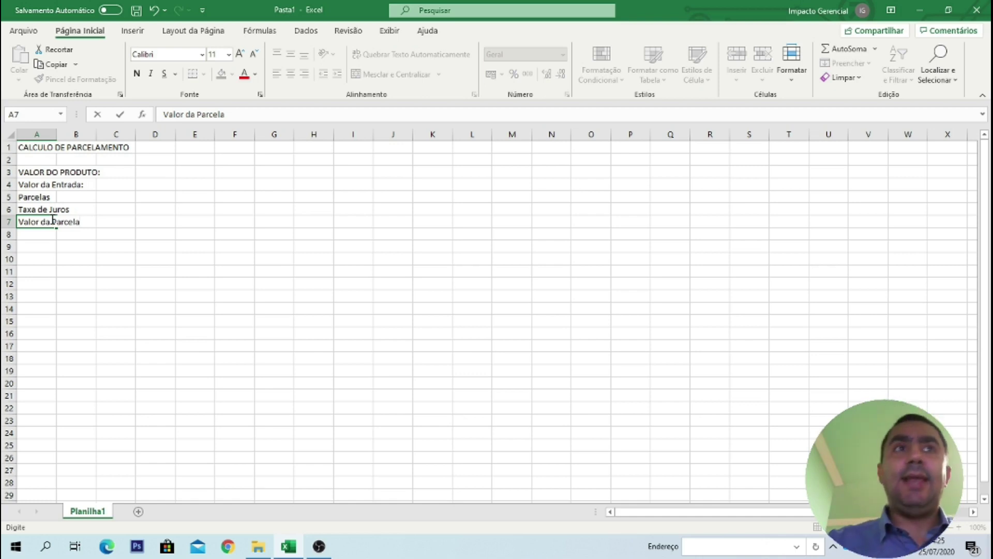
key("Return")
Step: Widen column A until the longest label, "VALOR DO PRODUTO:", fits inside it
left_click(51, 219)
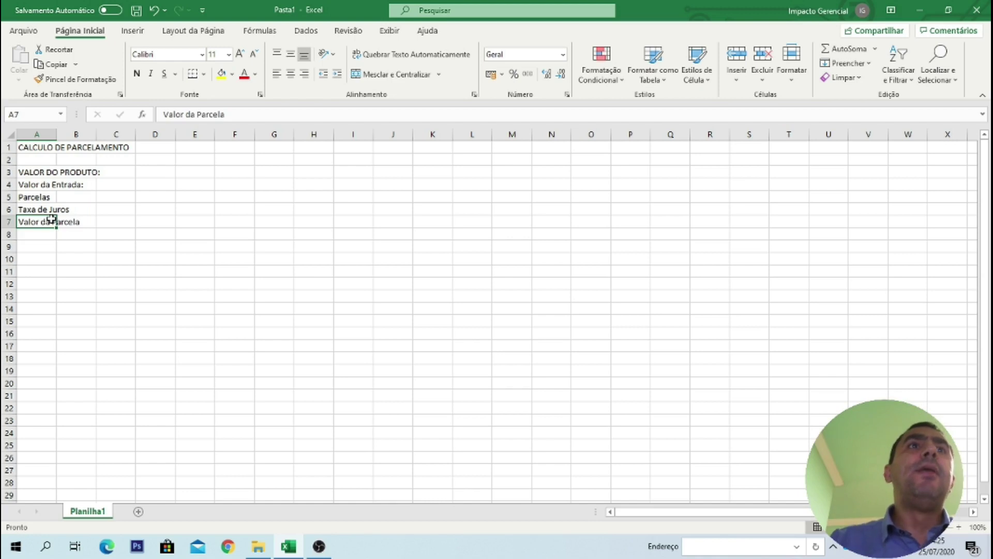
left_click_drag(56, 134, 90, 139)
left_click(132, 221)
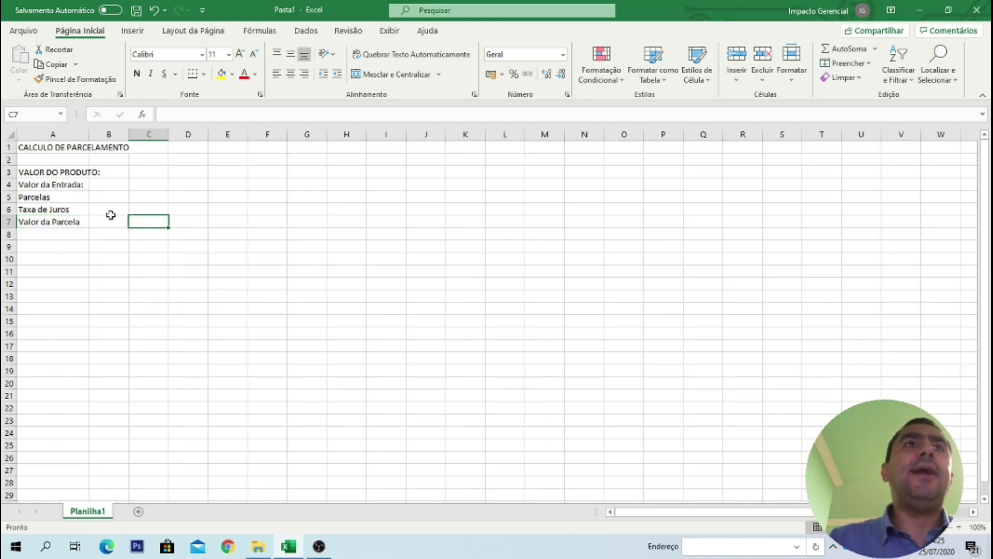
left_click(44, 170)
left_click(59, 187)
left_click(53, 172)
left_click_drag(89, 135, 106, 135)
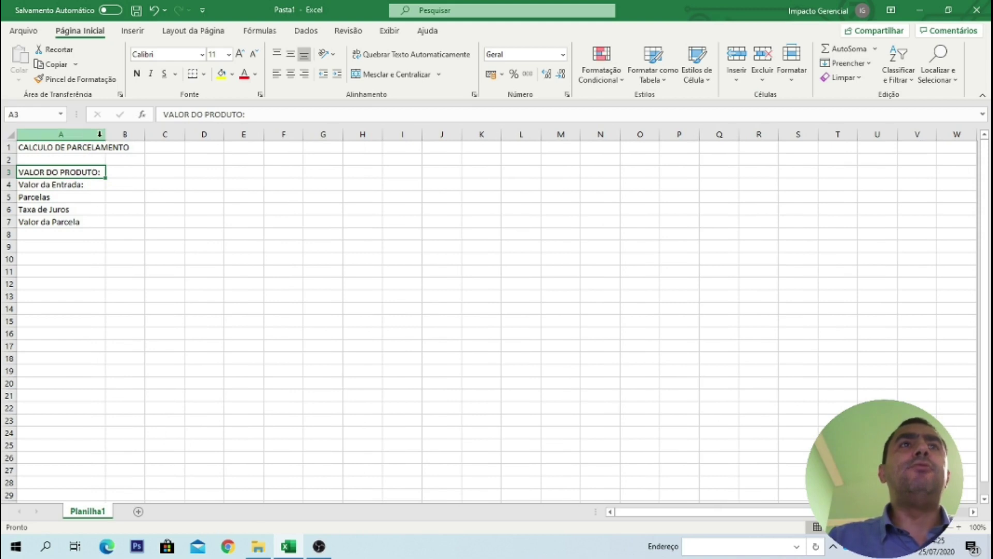
Step: Merge and center the title across A1:B1 and make it bold
left_click_drag(29, 148, 114, 141)
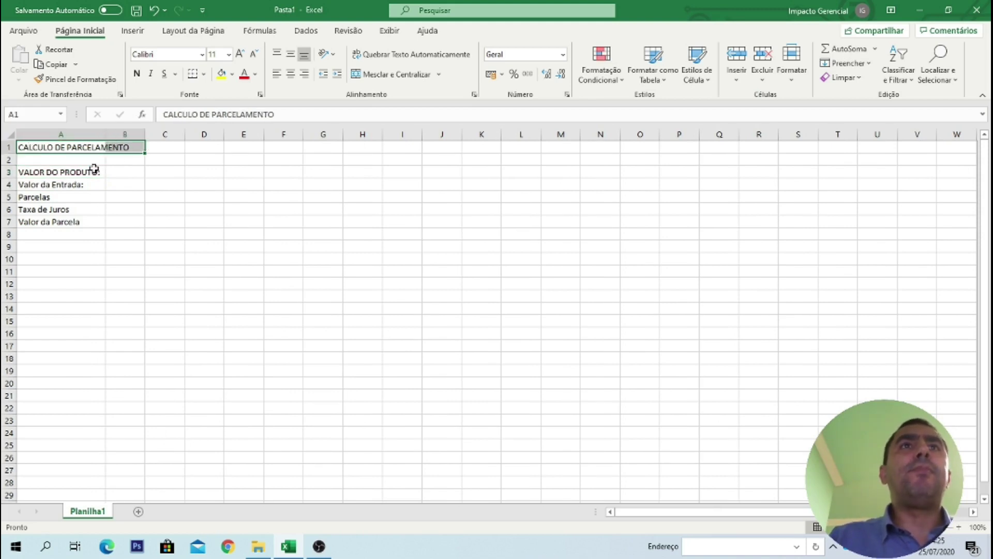
left_click(355, 78)
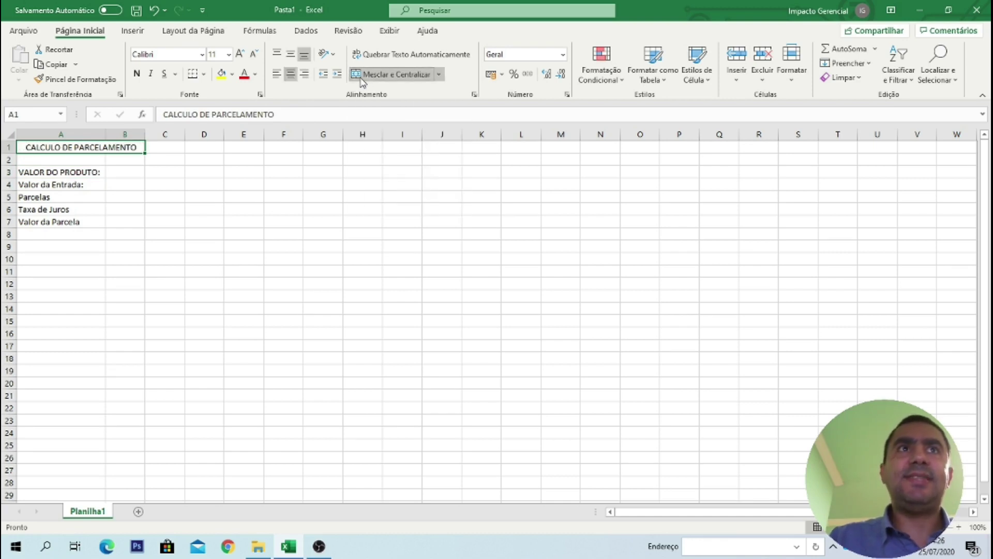
left_click(137, 75)
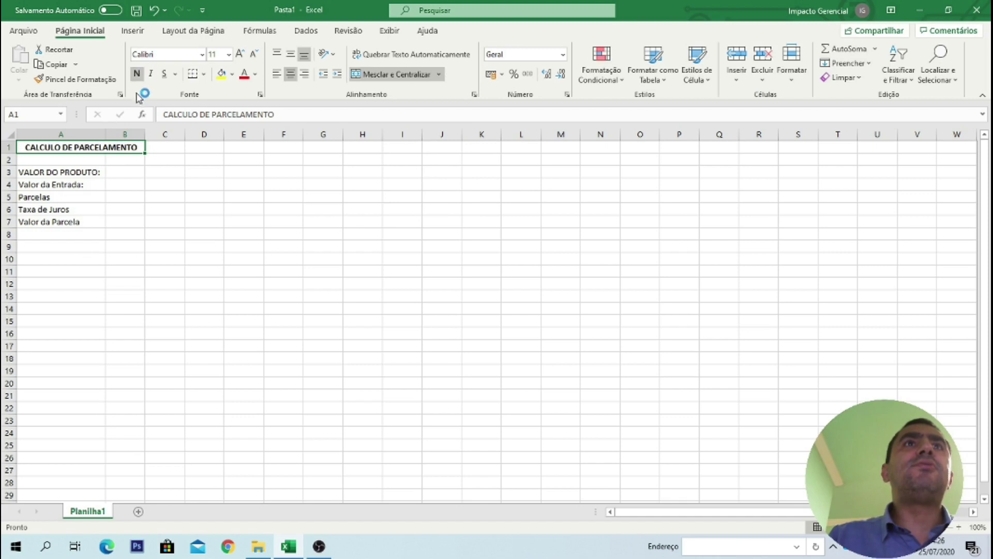
Step: Fill the title cell with a medium blue-gray theme color and widen column B to about the width of column A
left_click(232, 74)
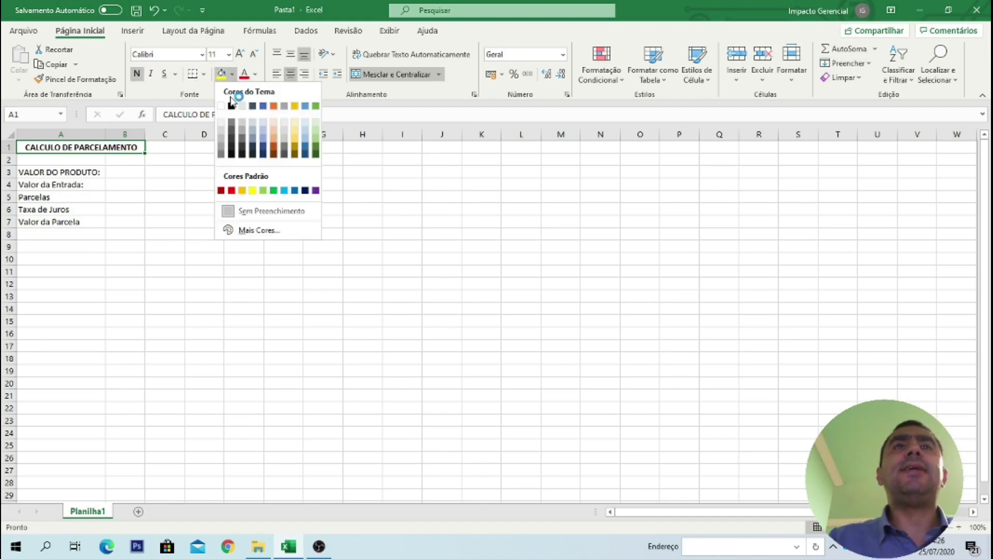
left_click(255, 138)
left_click_drag(139, 134, 194, 135)
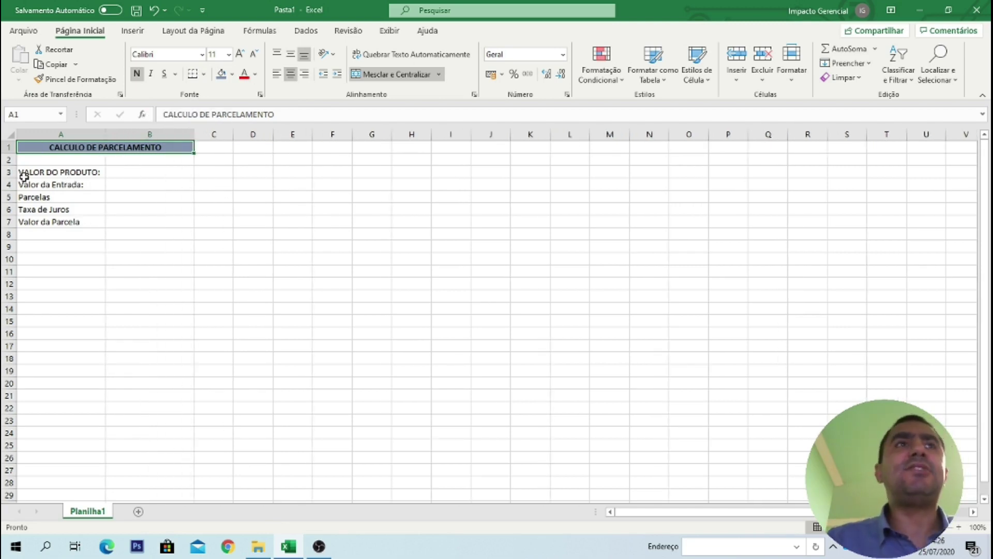
Step: Make the five row labels in A3:A7 bold
left_click_drag(37, 172, 42, 222)
left_click(137, 72)
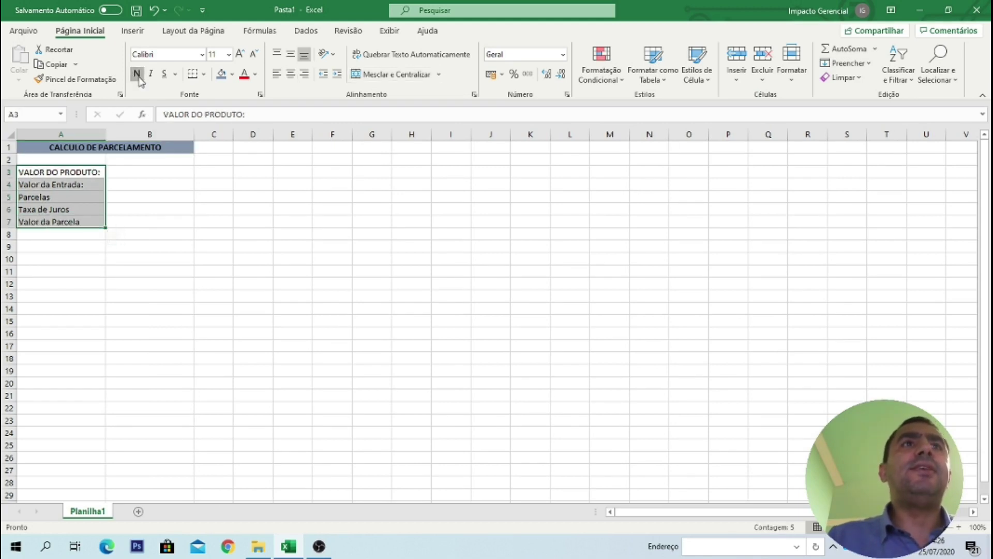
left_click(48, 255)
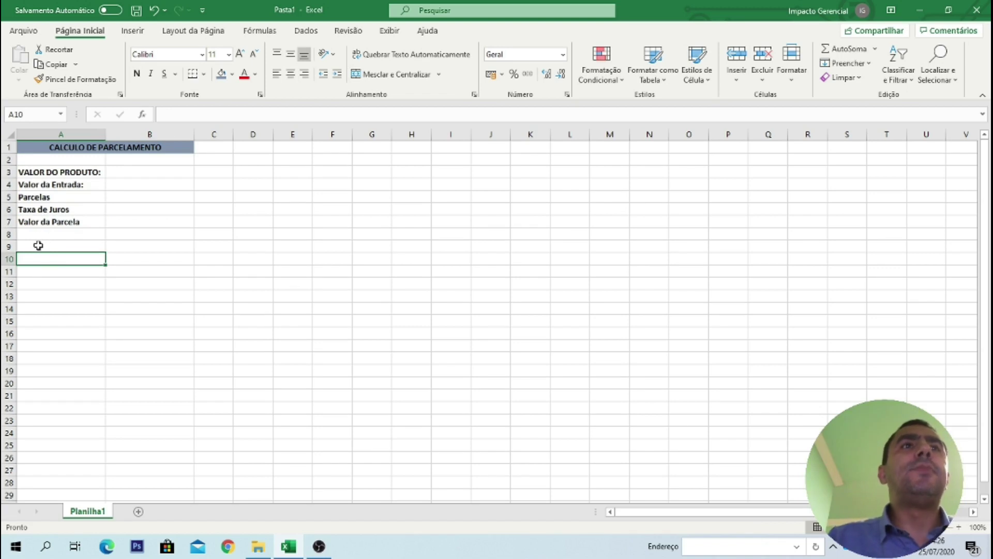
Step: Add the label "VALOR TOTAL PAGO:" in cell A8, below the installment value label
left_click(28, 236)
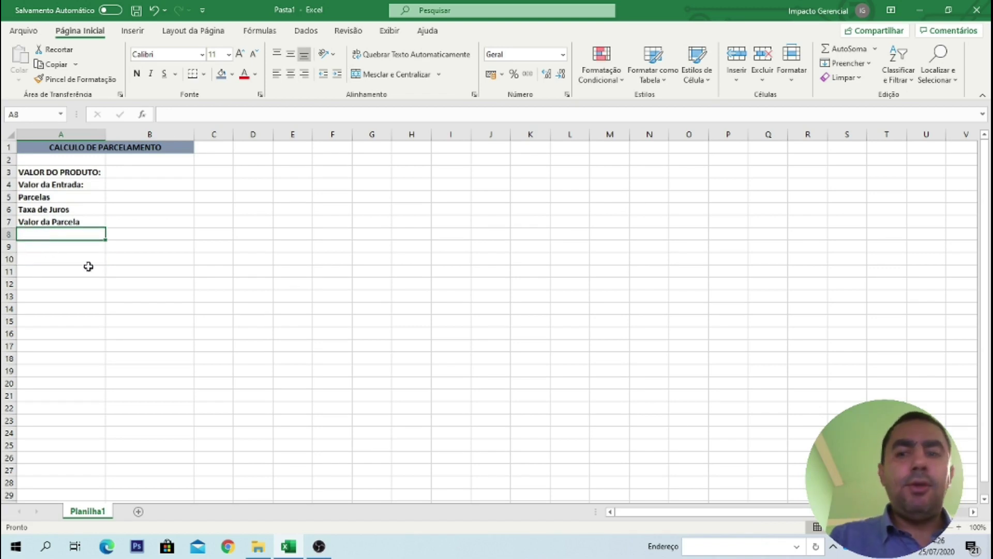
type("VALOR TO")
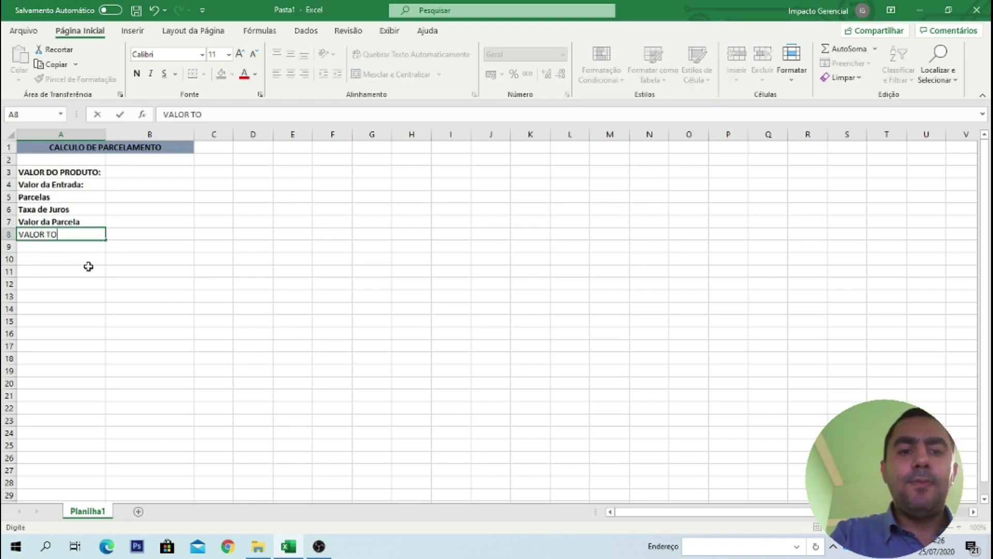
type("TAL PAGO")
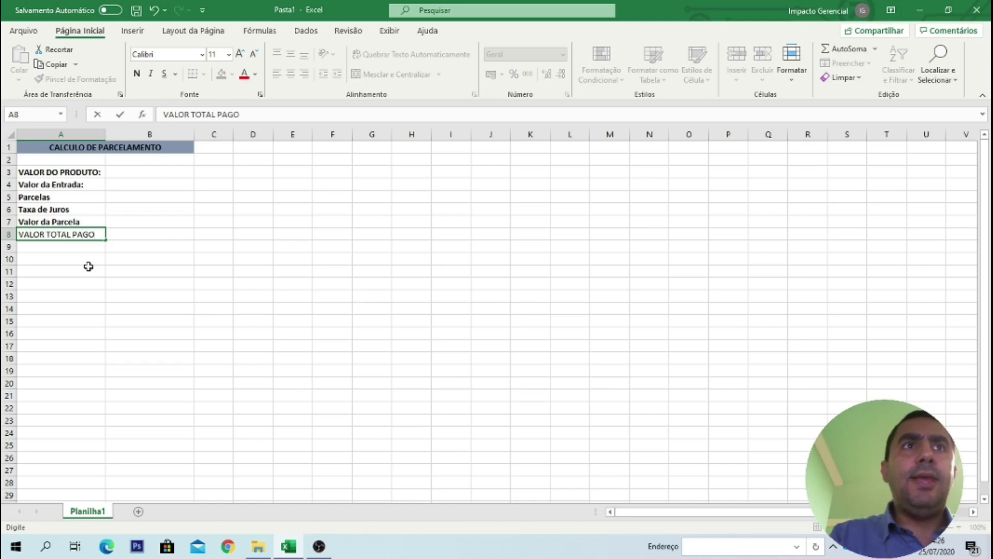
type(":")
key("Return")
key("Up")
key("Down")
key("Up")
key("Down")
key("Up")
key("Up")
key("Down")
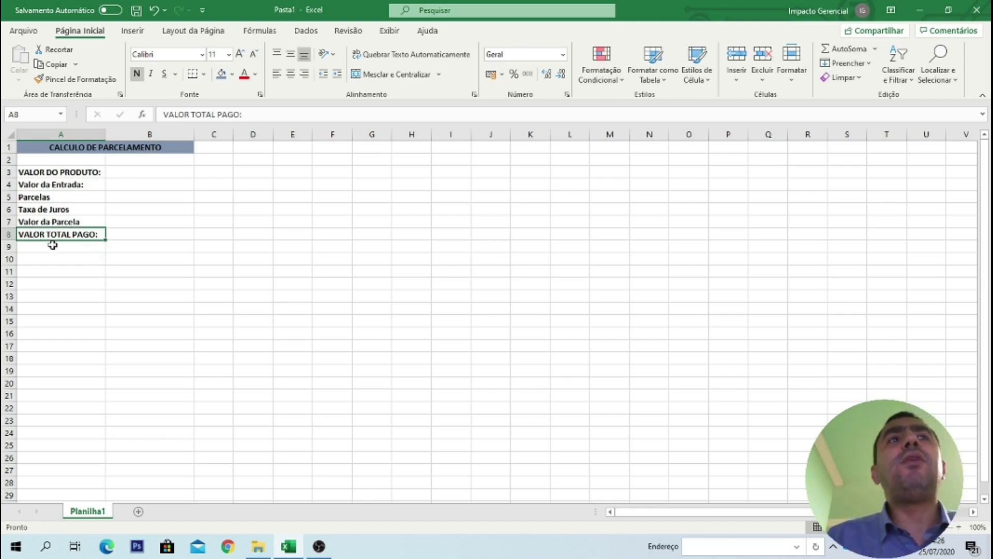
Step: Widen column A a little so its longest label has spare room
left_click(46, 280)
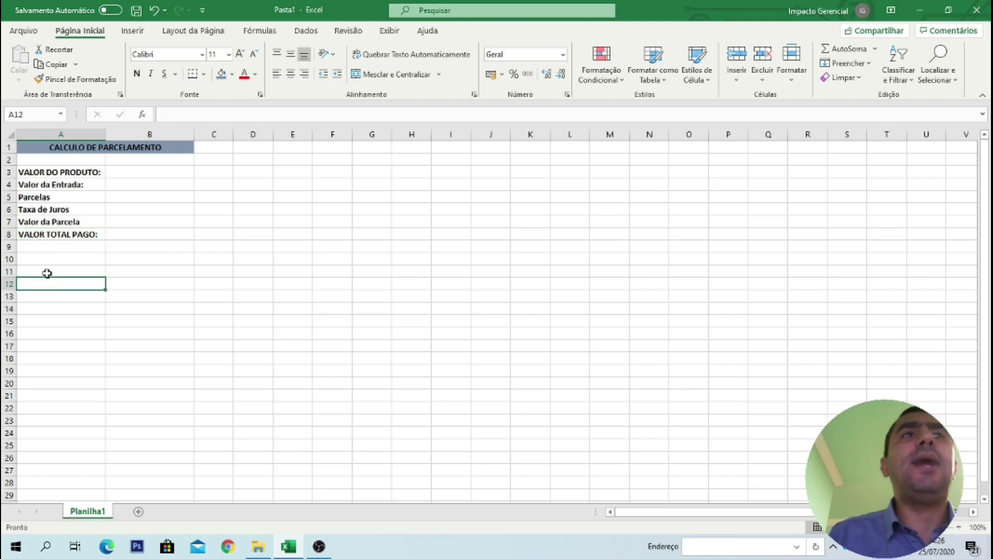
left_click(127, 234)
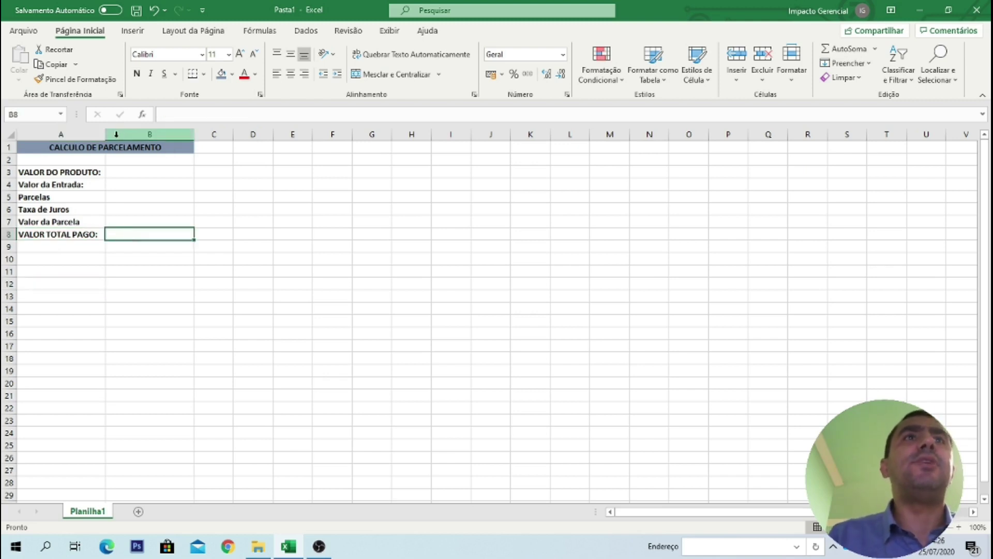
left_click_drag(105, 134, 118, 134)
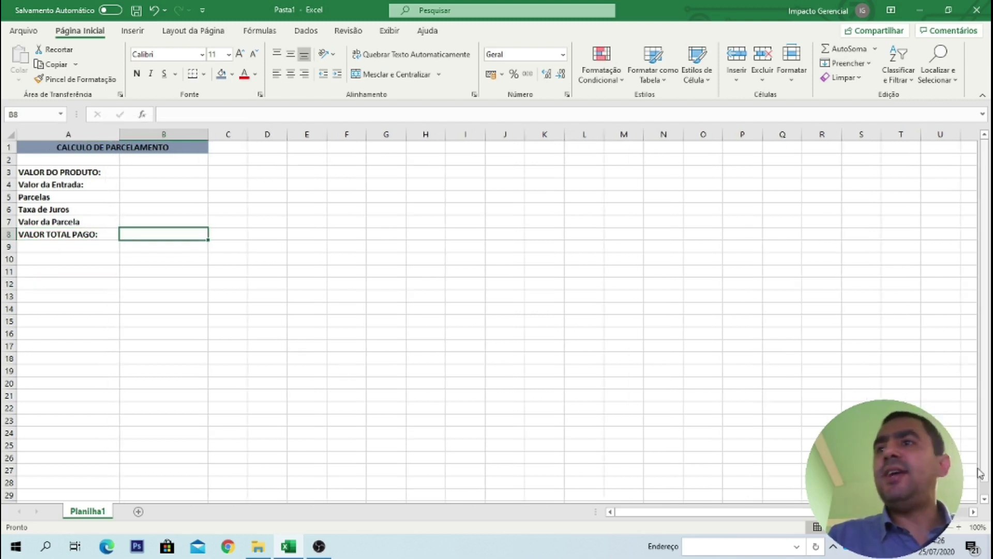
Step: Apply all borders to the label and value cells A3:B8
left_click(960, 527)
left_click(960, 527)
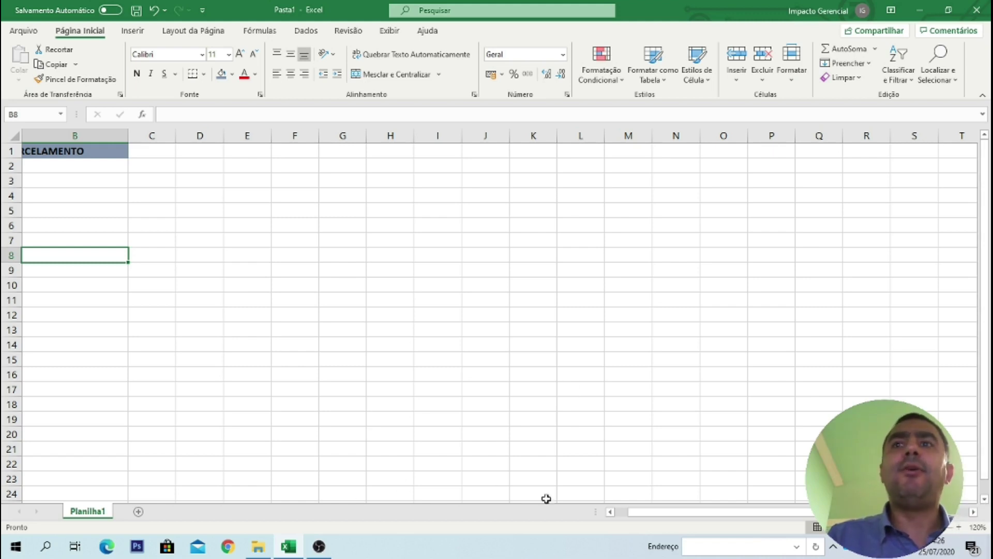
left_click_drag(630, 511, 616, 512)
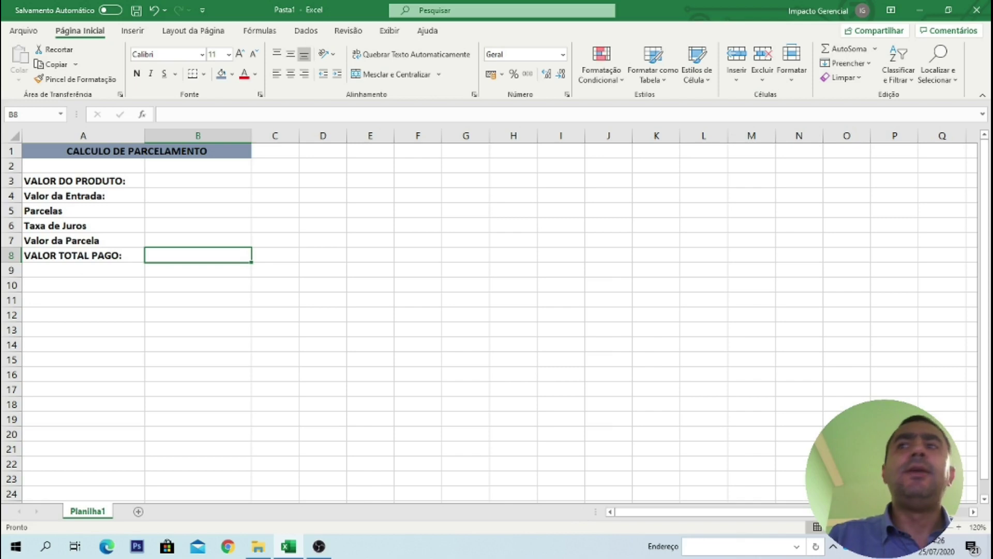
left_click(963, 527)
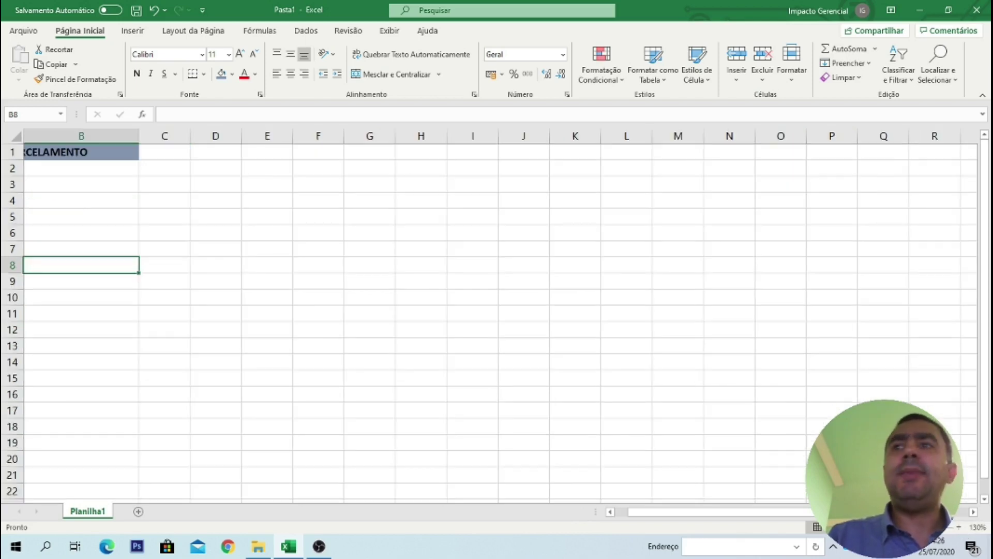
left_click_drag(741, 515, 656, 515)
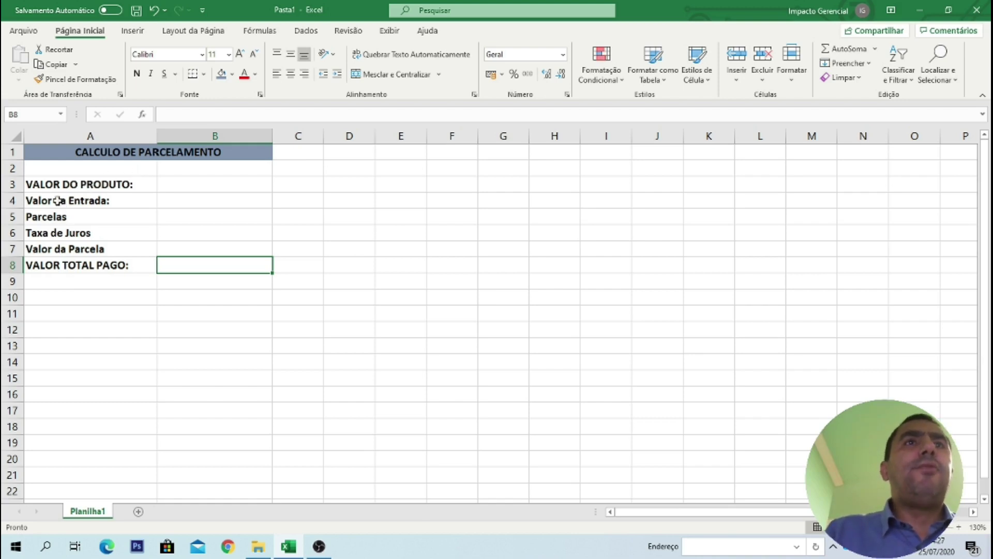
left_click_drag(57, 184, 222, 261)
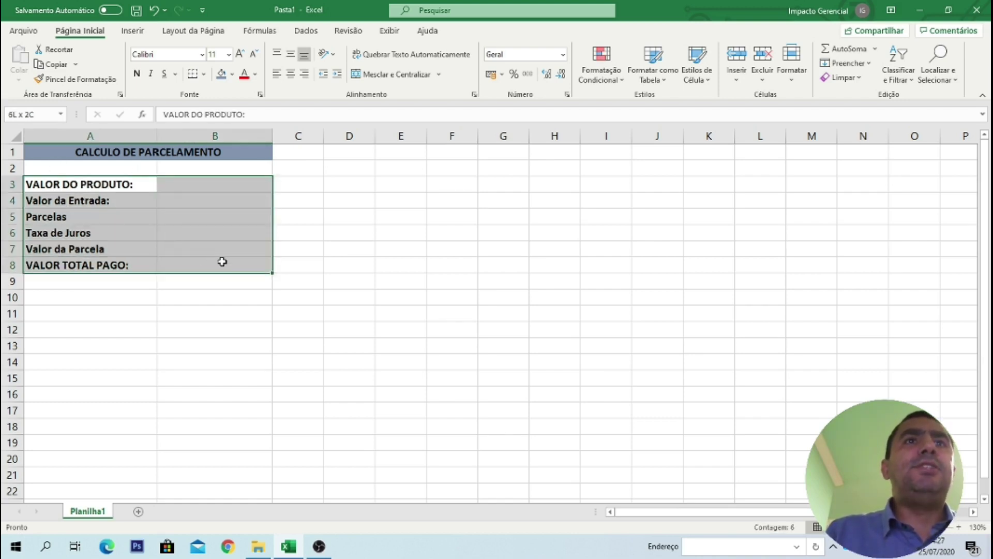
left_click(205, 74)
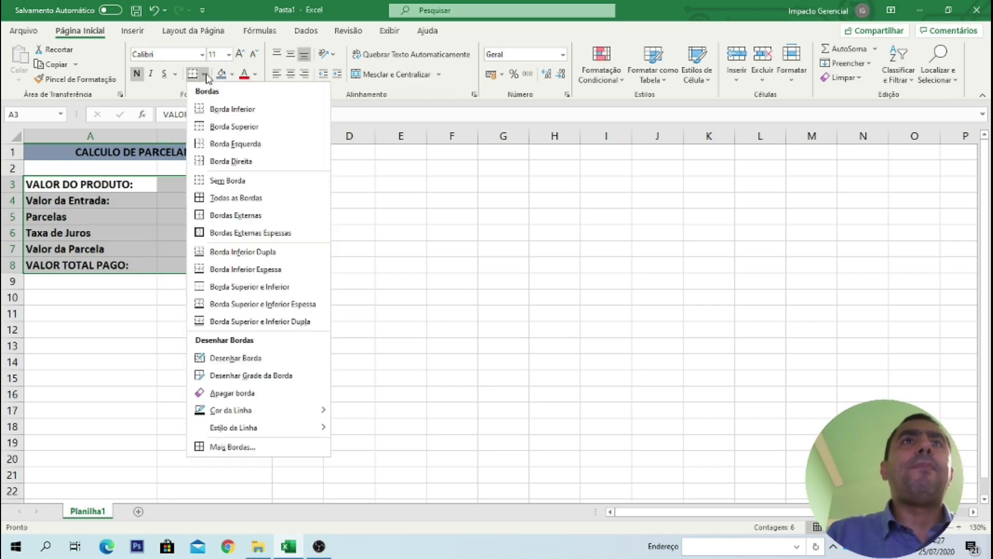
left_click(236, 198)
left_click(122, 342)
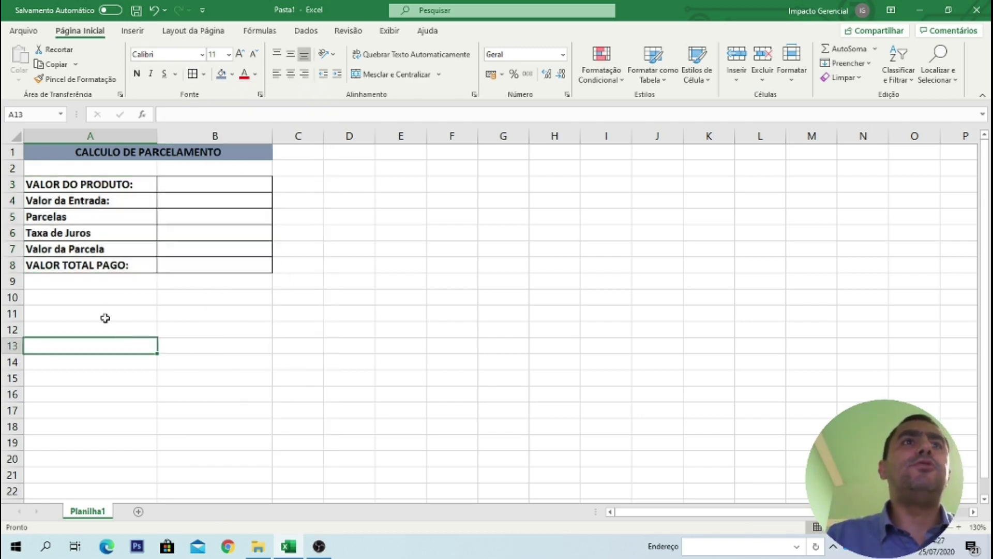
Step: Put thick outside borders around the title cell and around the total-paid row A8:B8
left_click(60, 152)
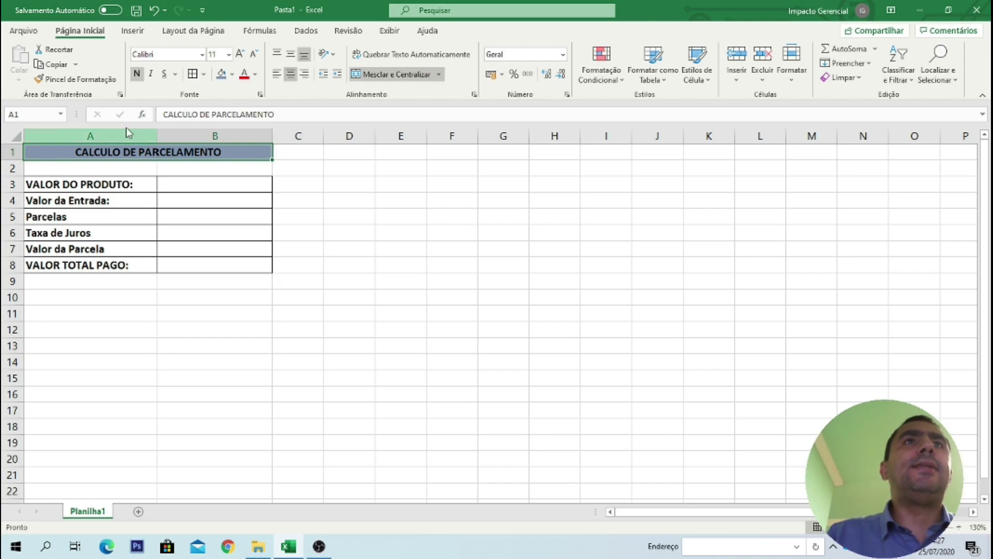
left_click(204, 74)
left_click(230, 230)
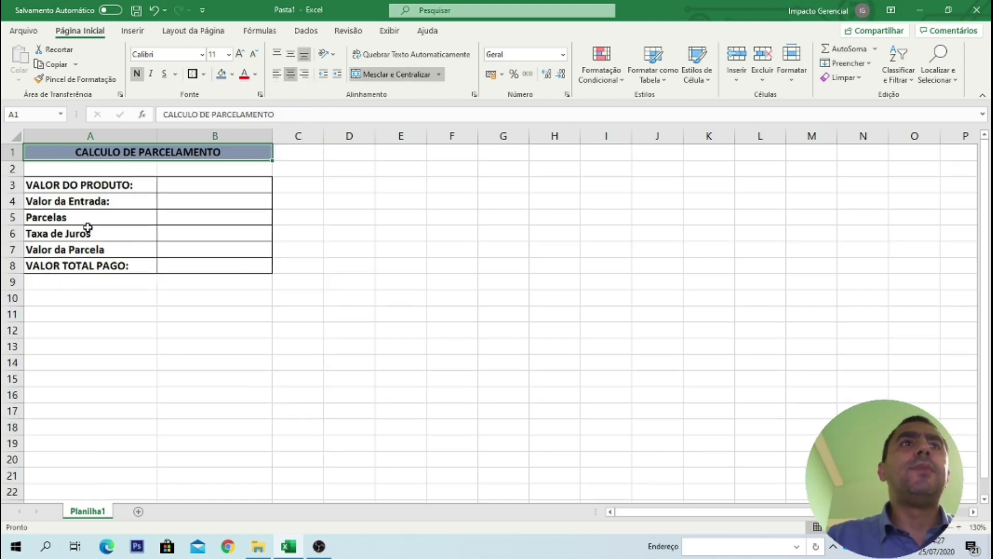
left_click_drag(44, 264, 224, 265)
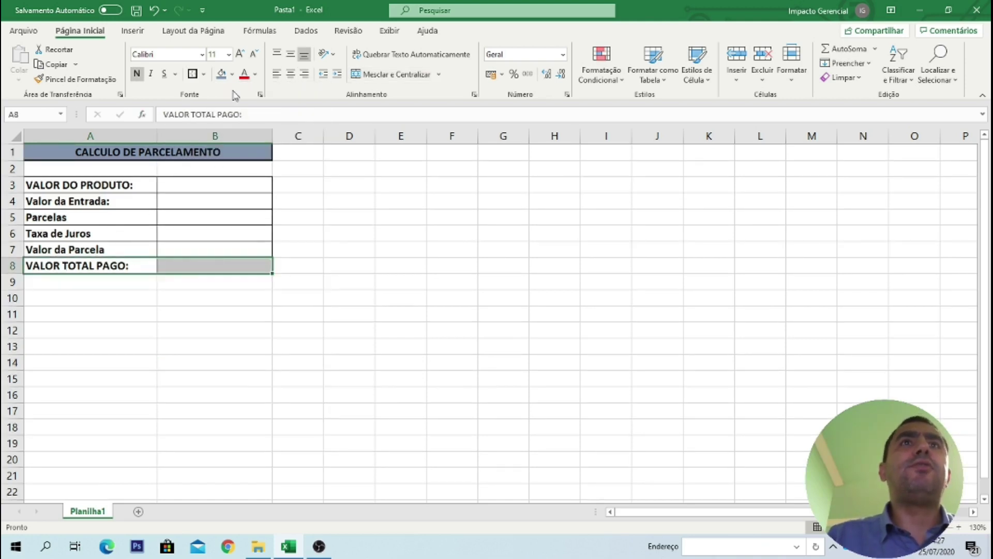
left_click(192, 74)
left_click(123, 313)
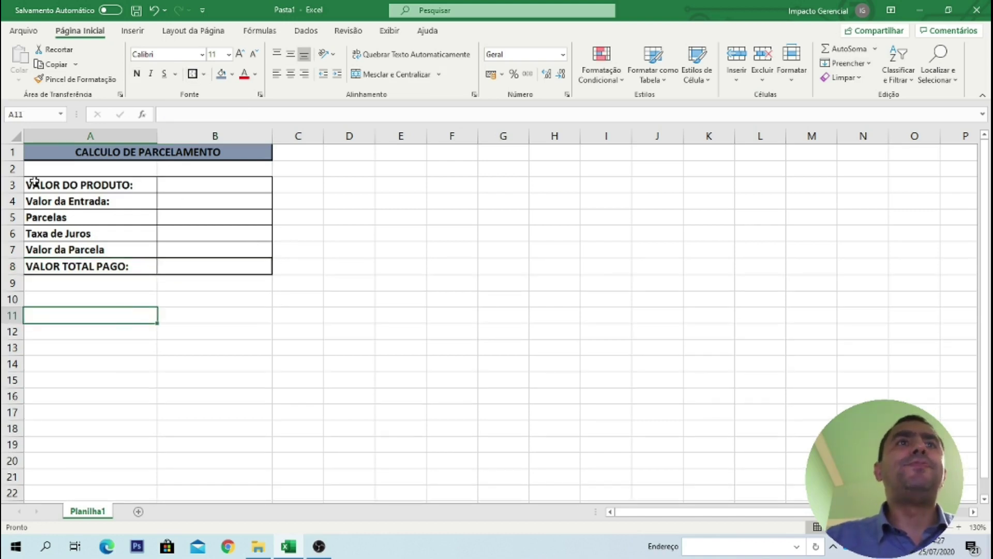
Step: Fill the label cells A3:A7 with a medium gray theme color
left_click(60, 187)
left_click_drag(61, 187, 63, 249)
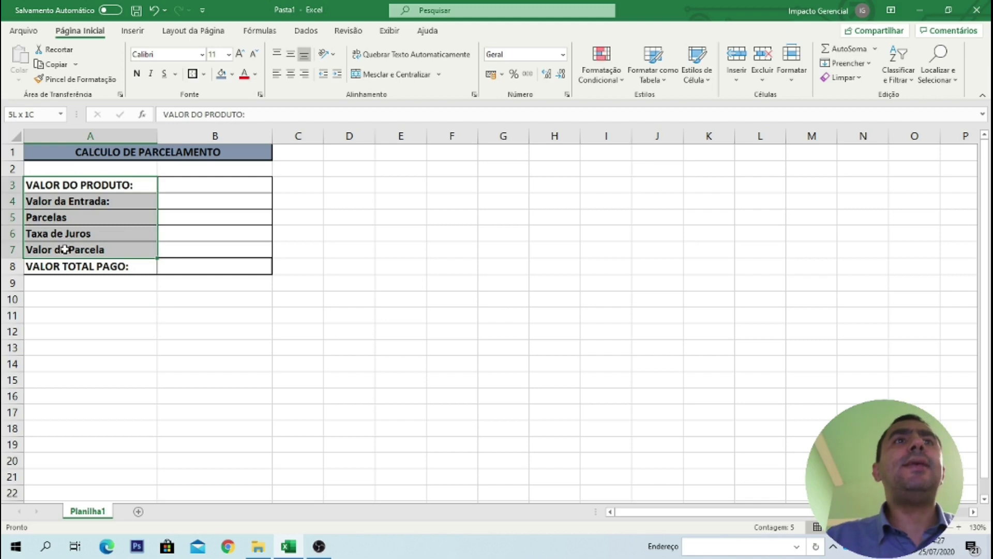
left_click(231, 75)
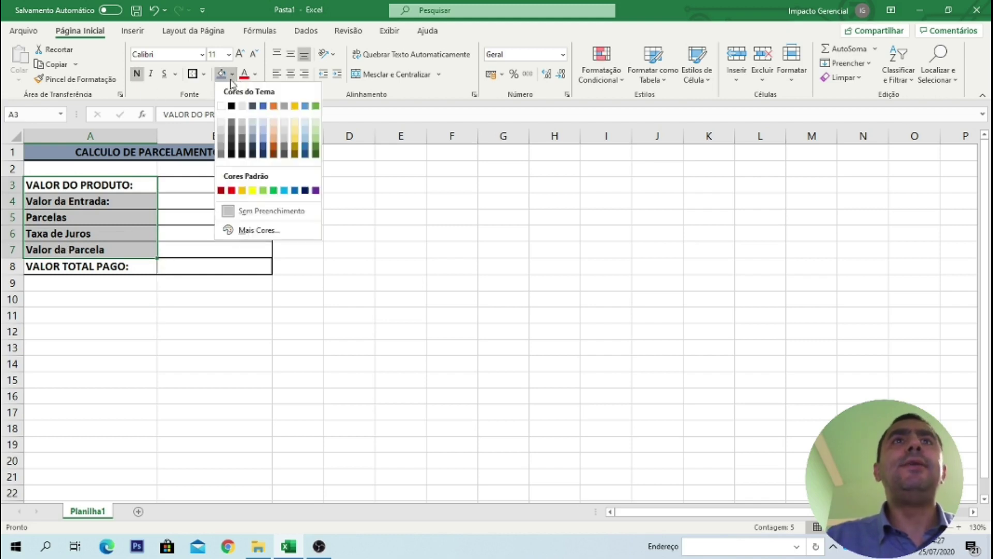
left_click(221, 138)
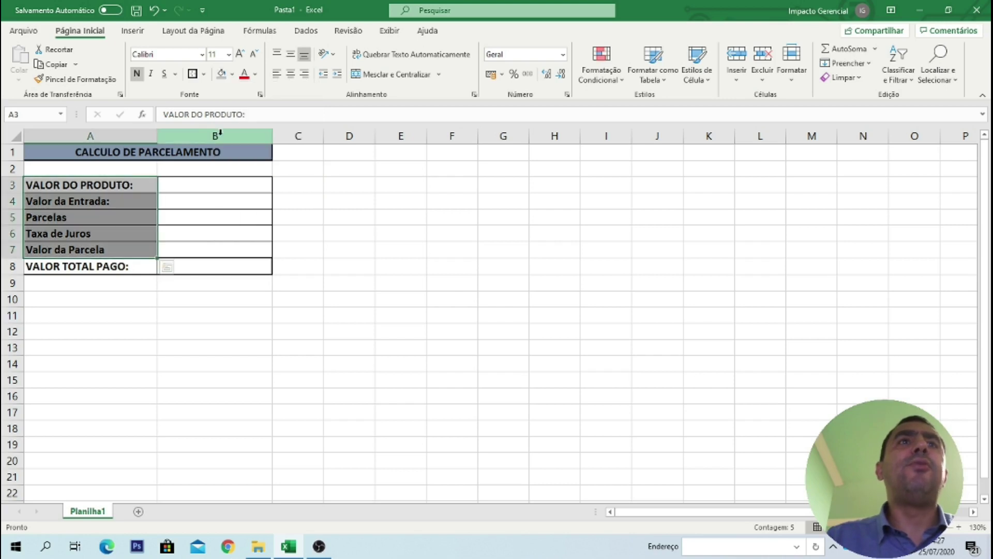
Step: Fill the "VALOR TOTAL PAGO:" label cell with a light blue-gray theme color
left_click(91, 270)
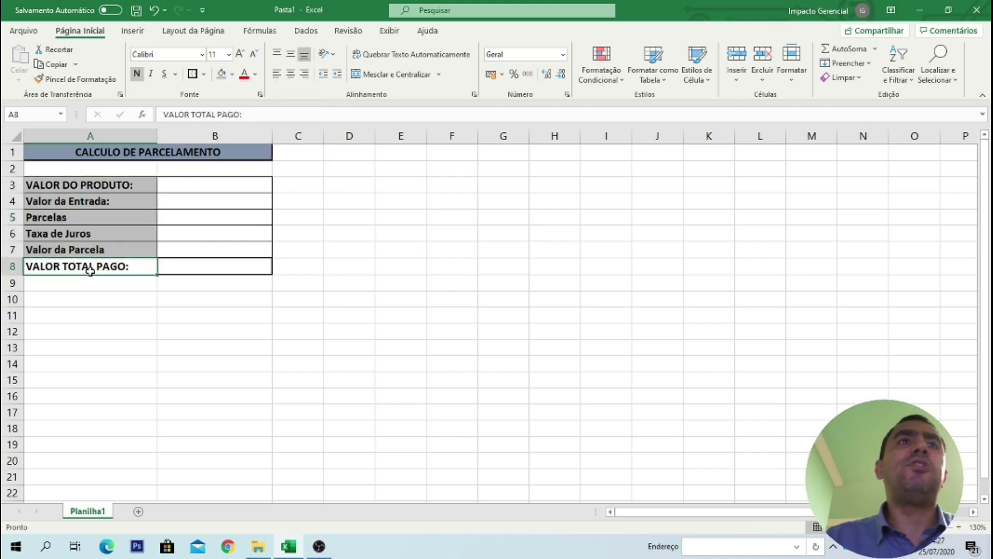
left_click(231, 75)
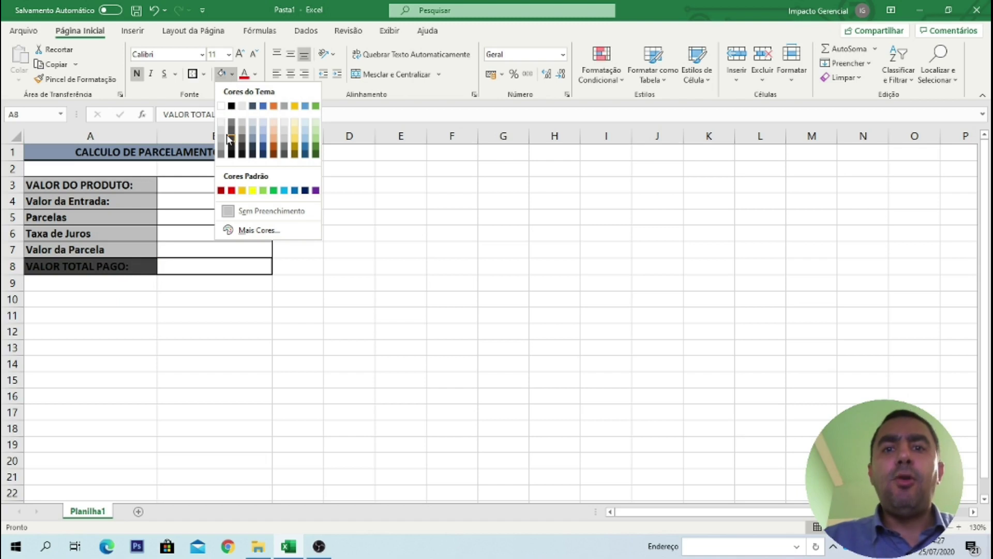
left_click(256, 134)
left_click(187, 299)
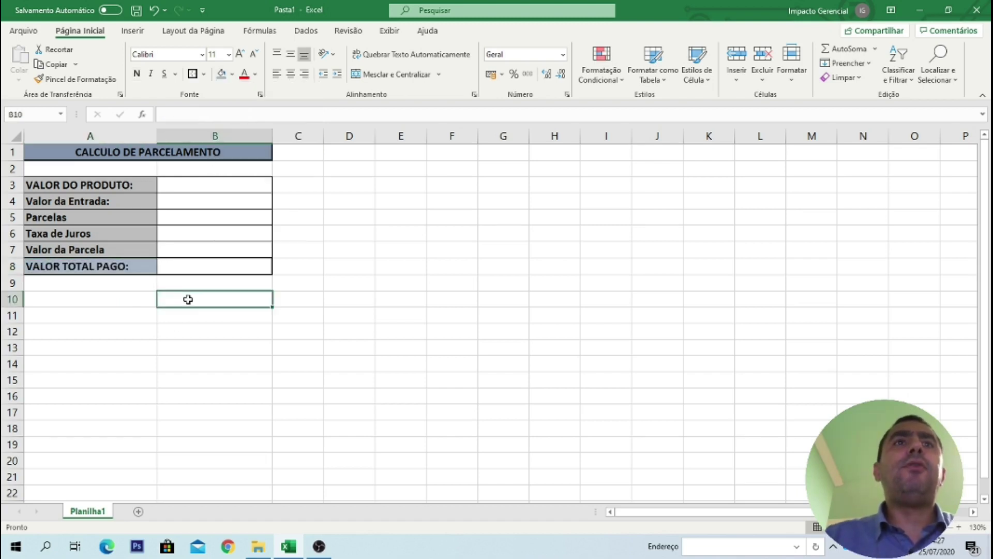
left_click(189, 267)
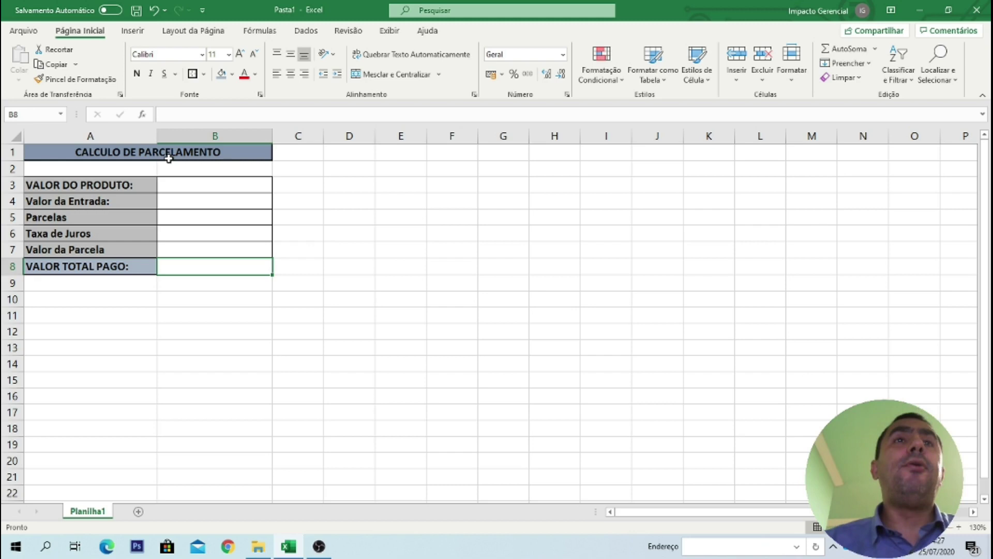
key("Down")
key("Down")
key("Up")
key("Up")
key("Up")
key("Up")
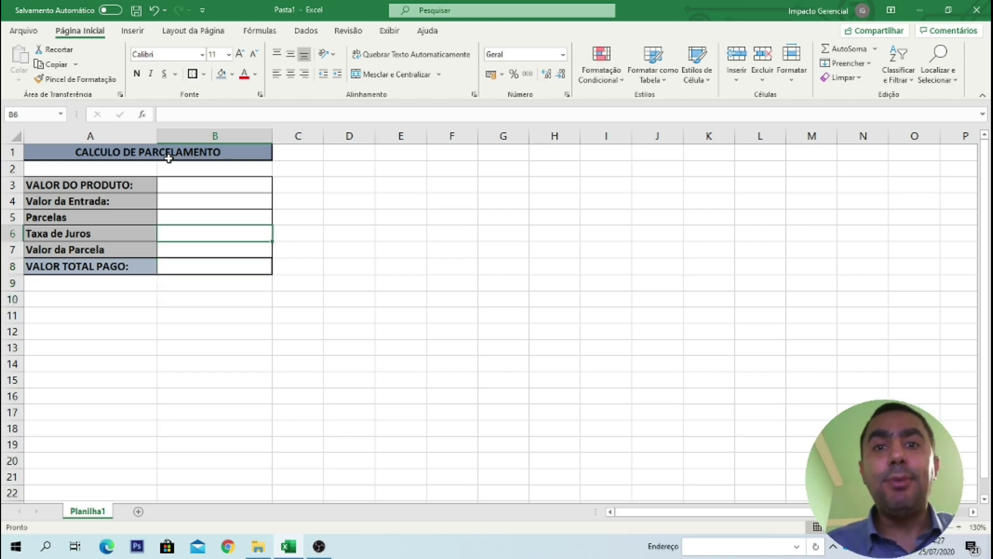
Step: Widen column A very slightly to leave more space after the "VALOR DO PRODUTO:" label
left_click(93, 187)
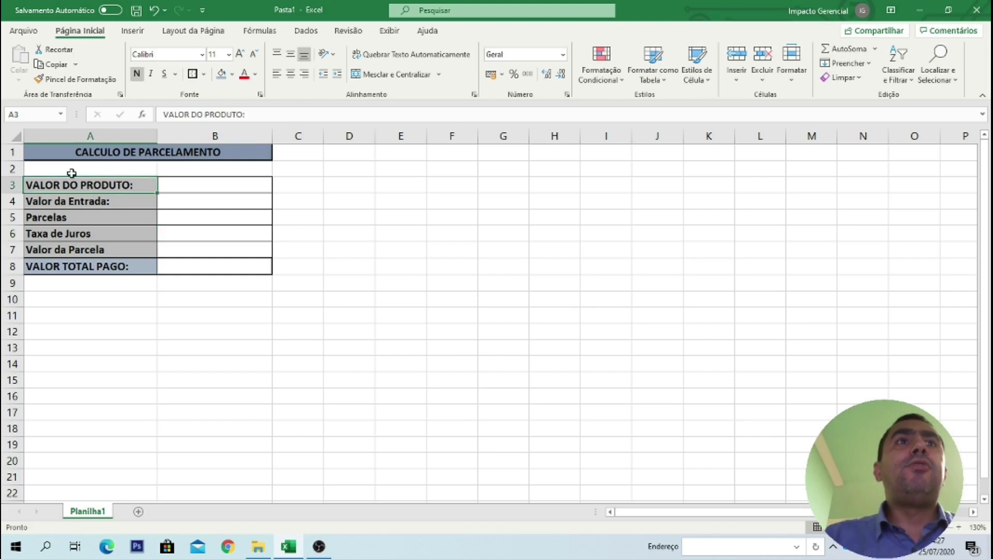
left_click_drag(157, 135, 161, 135)
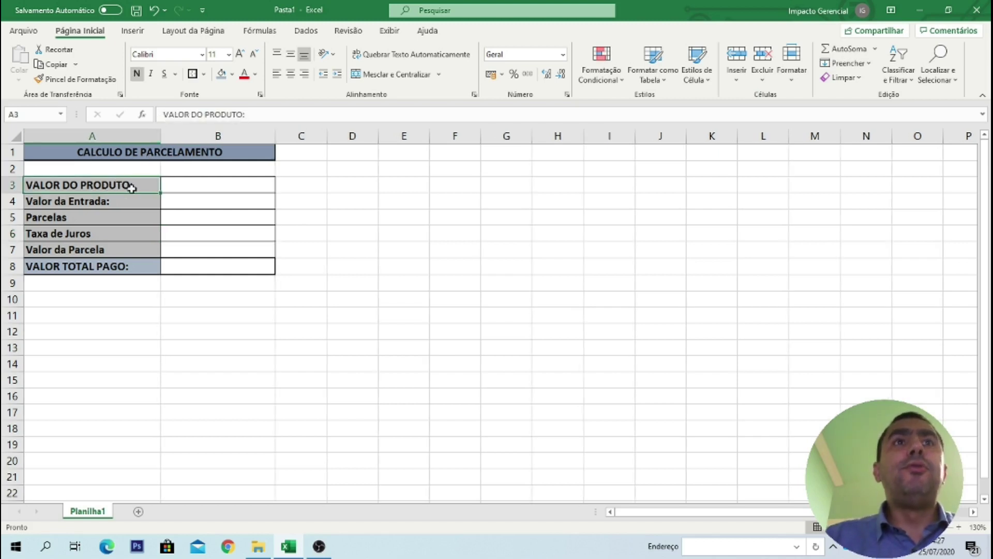
Step: Enter 1200 as the product value in cell B3 and reselect that cell
left_click(198, 188)
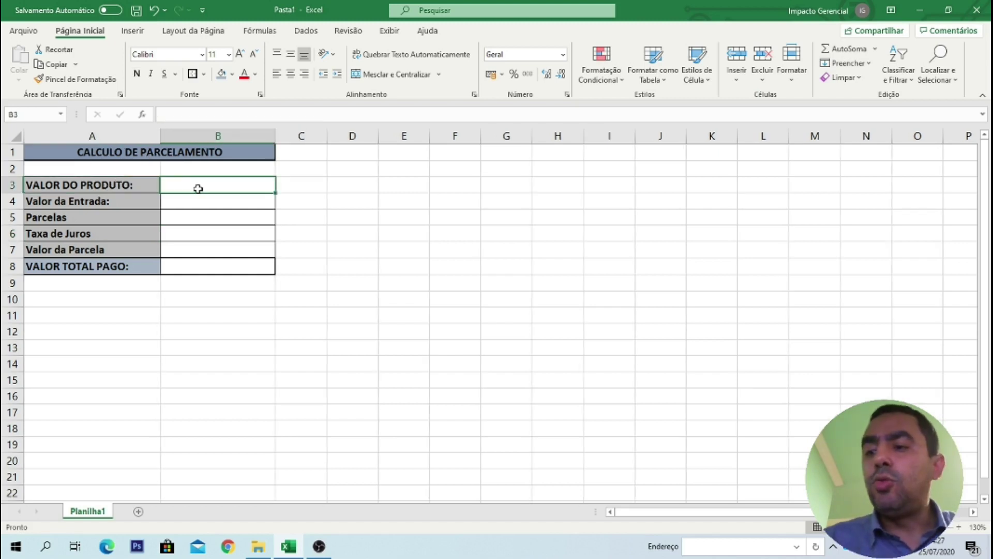
type("1200")
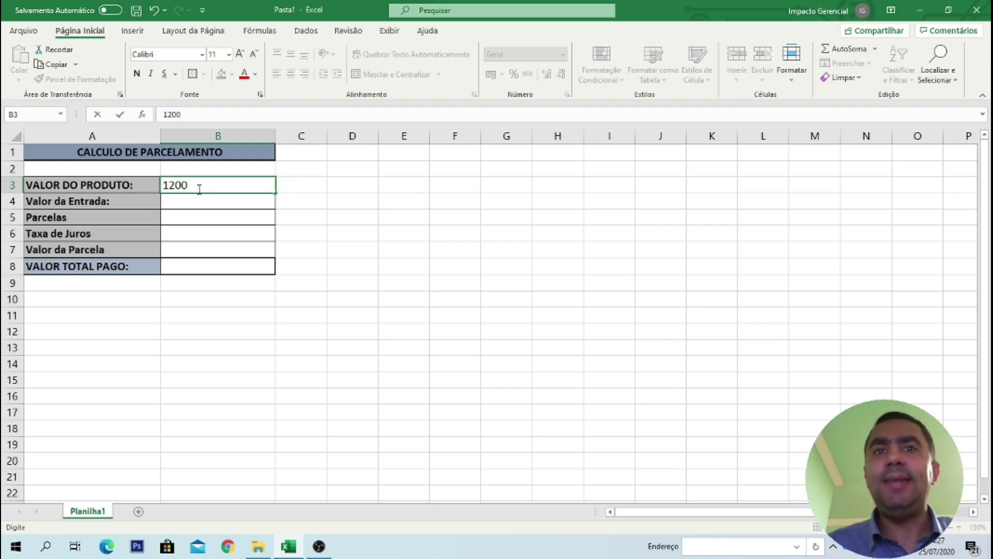
key("Return")
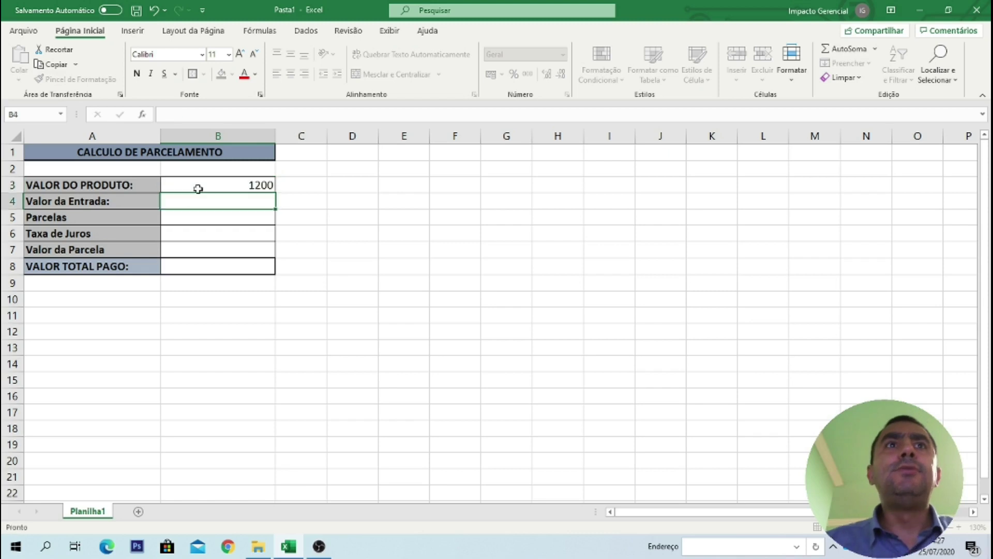
left_click(198, 188)
key("Return")
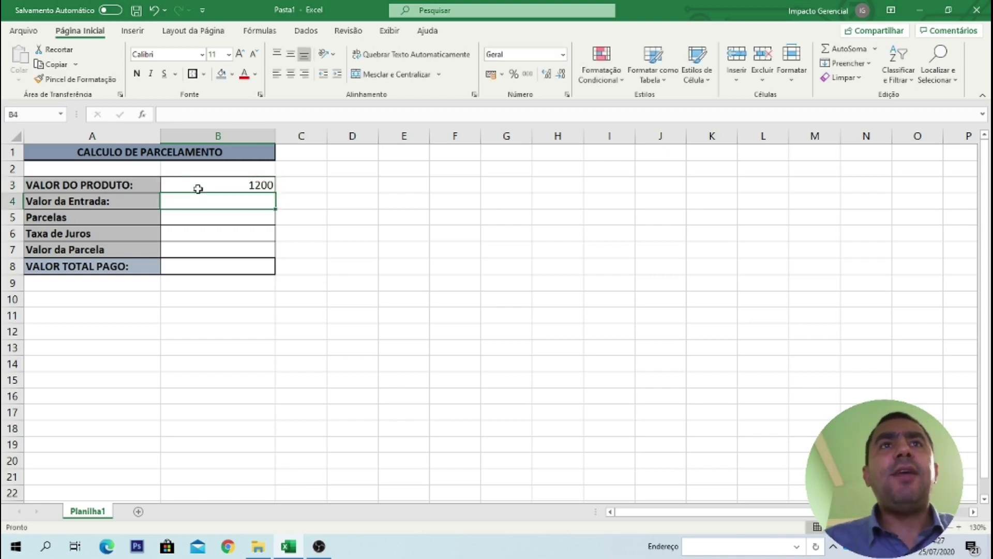
left_click(198, 188)
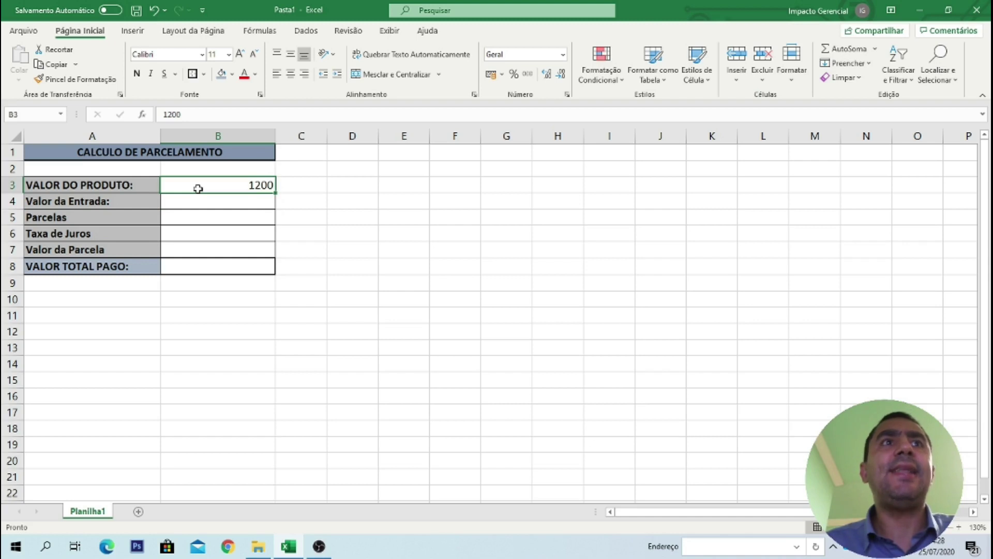
Step: Apply the accounting number format in R$ to the value cells B3:B4 and B7:B8
key("shift+Down")
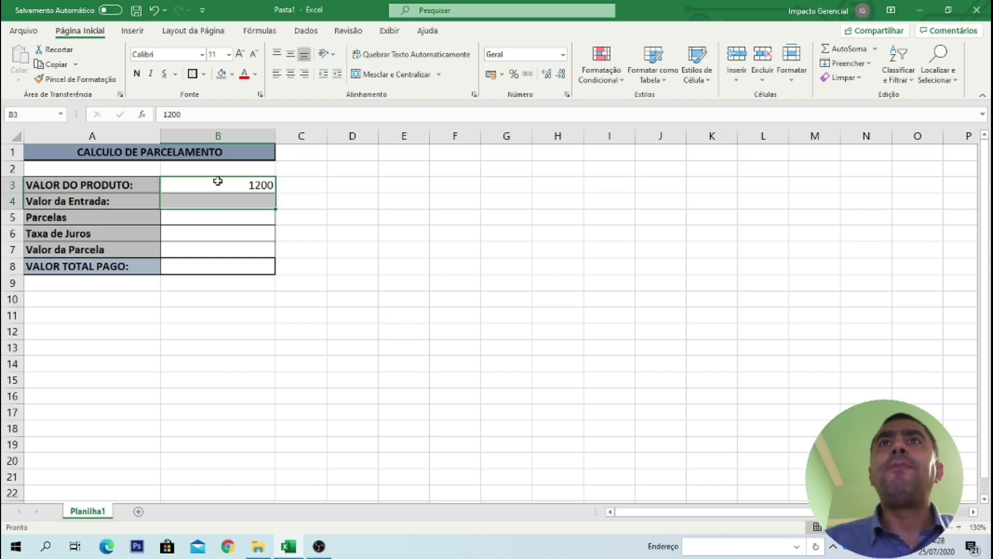
left_click(492, 75)
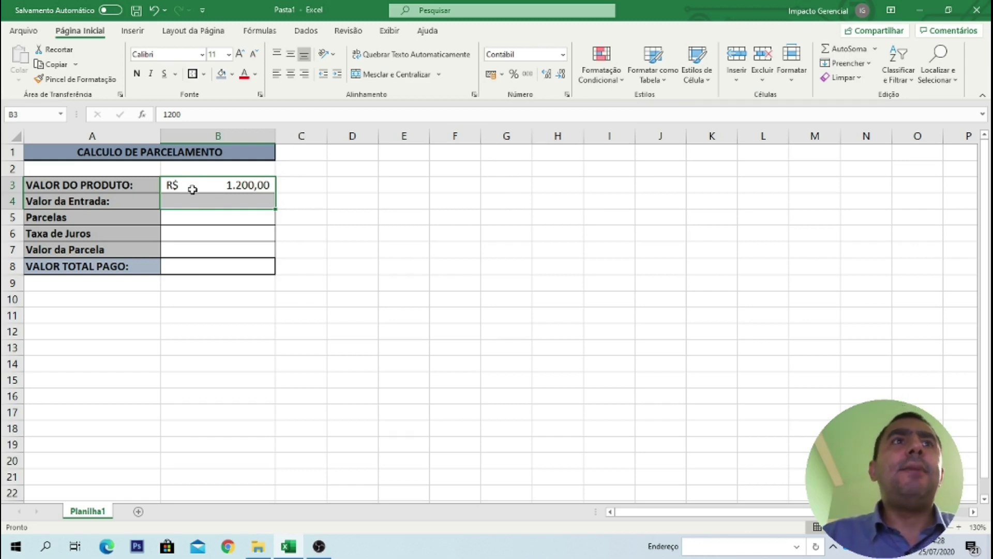
left_click_drag(180, 248, 186, 266)
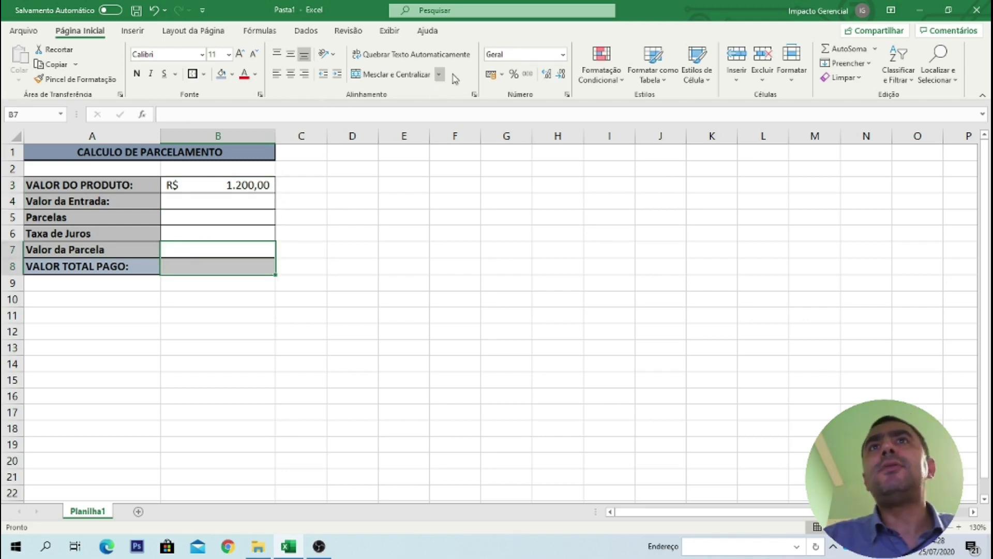
left_click(491, 74)
left_click(286, 344)
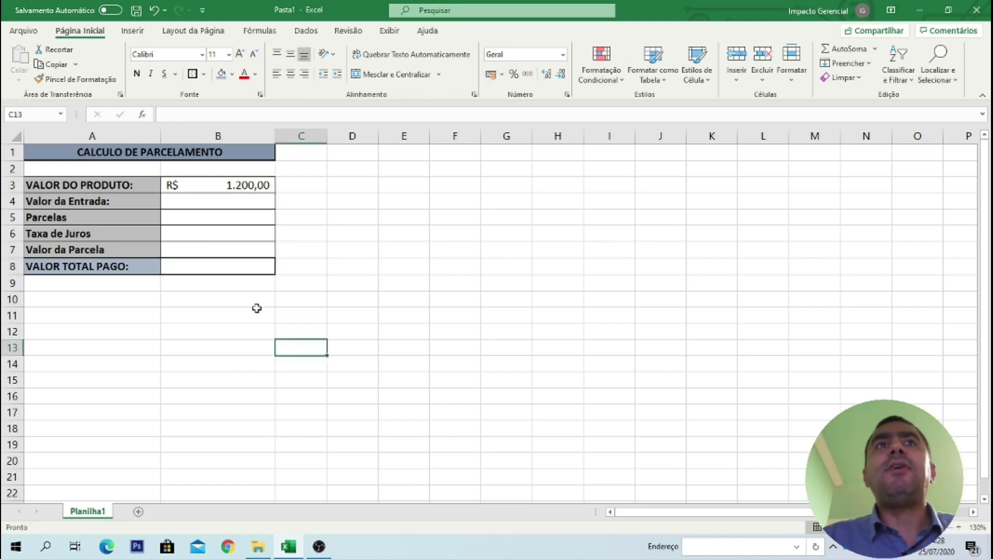
left_click_drag(191, 261, 190, 245)
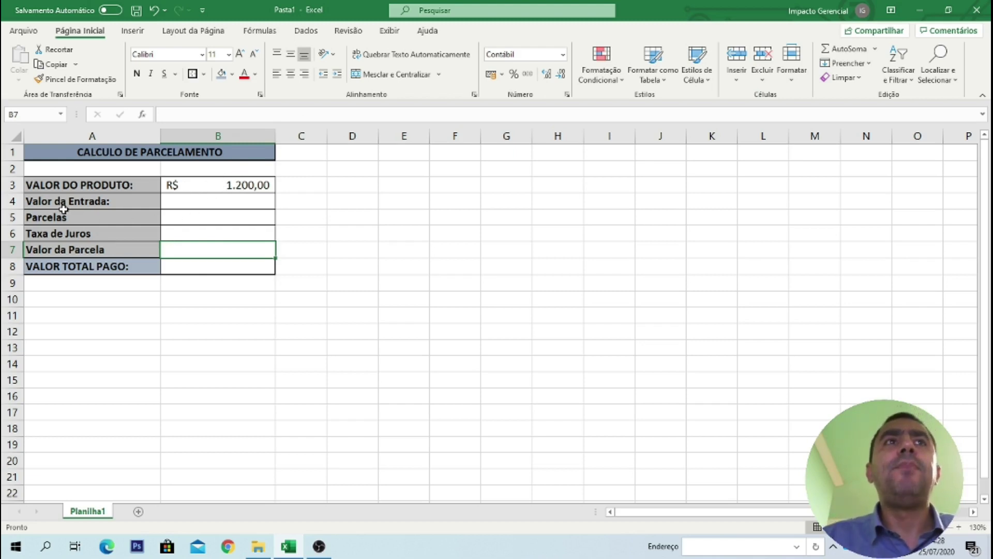
left_click(61, 201)
left_click(188, 199)
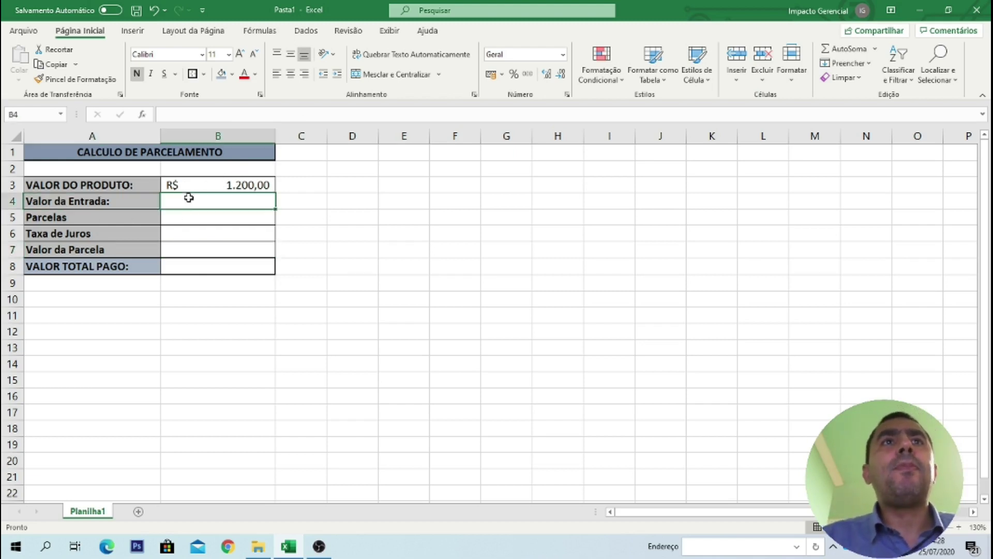
left_click(489, 75)
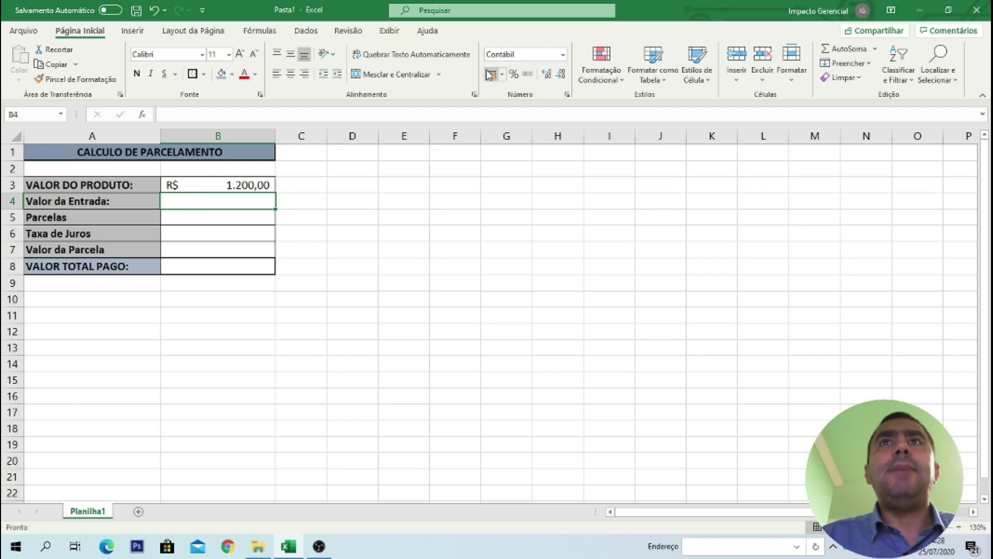
Step: Enter 10 as the number of installments in cell B5
left_click(84, 223)
left_click(173, 222)
type("1")
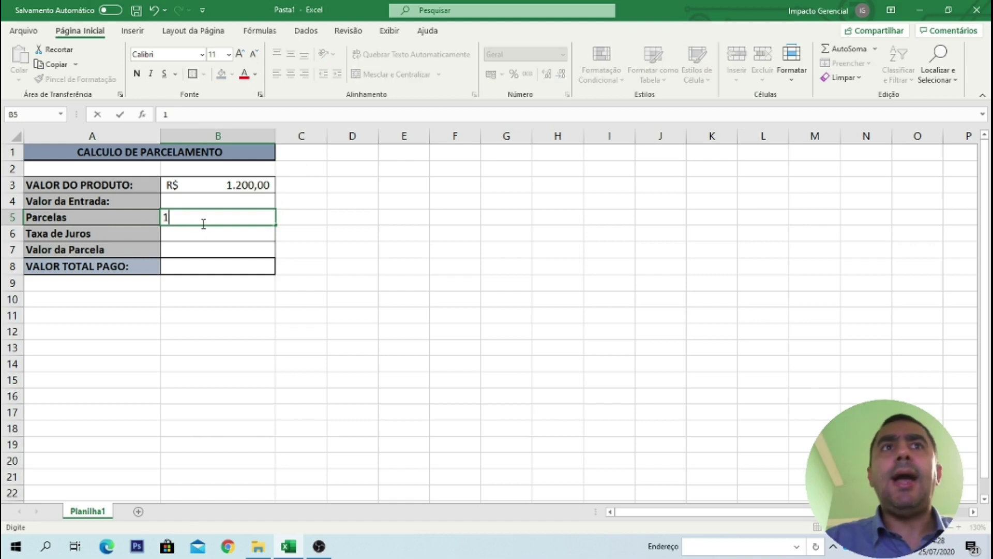
type("0")
key("Return")
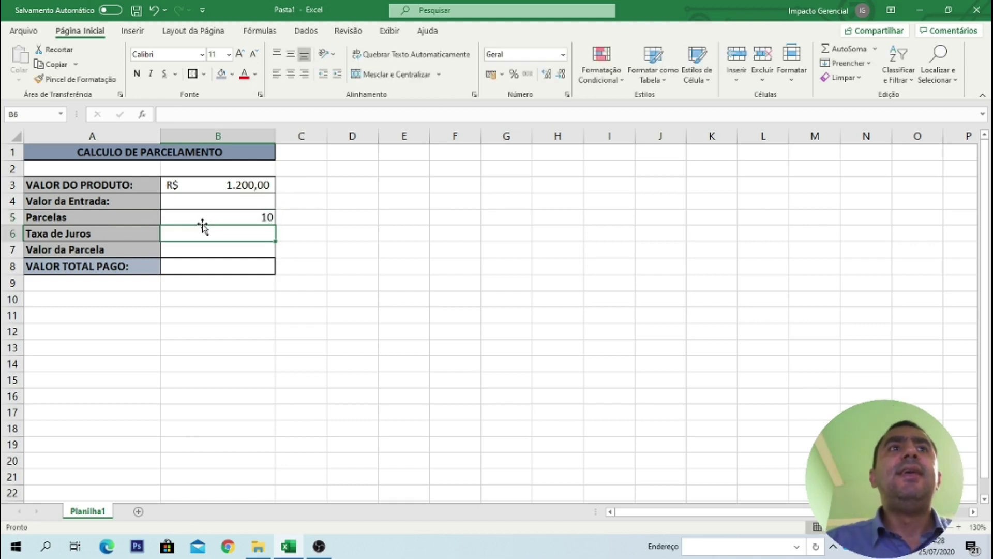
Step: Enter 3% as the interest rate in cell B6 and move to the installment value cell B7
key("Down")
key("Up")
key("Up")
key("Down")
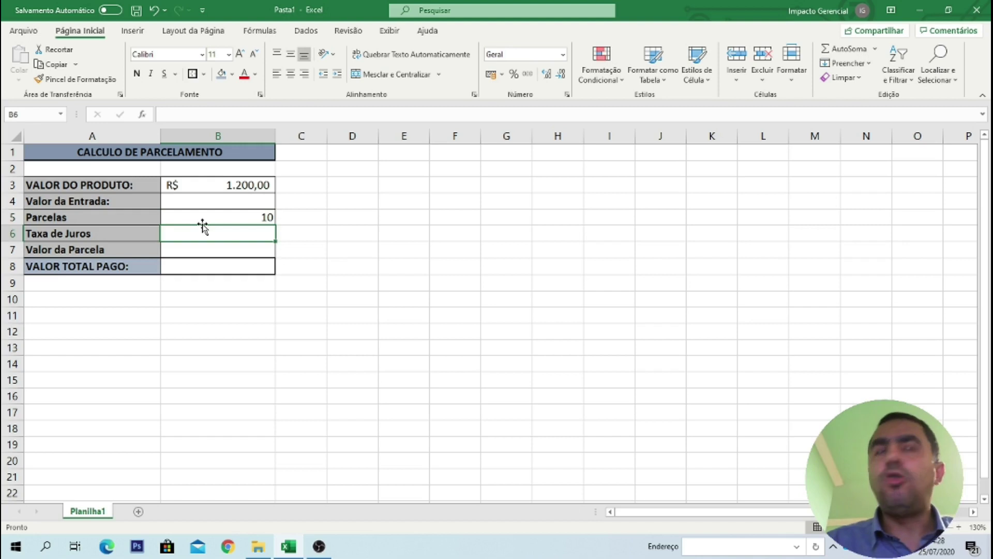
type("3%")
key("Return")
key("Up")
key("Down")
key("Down")
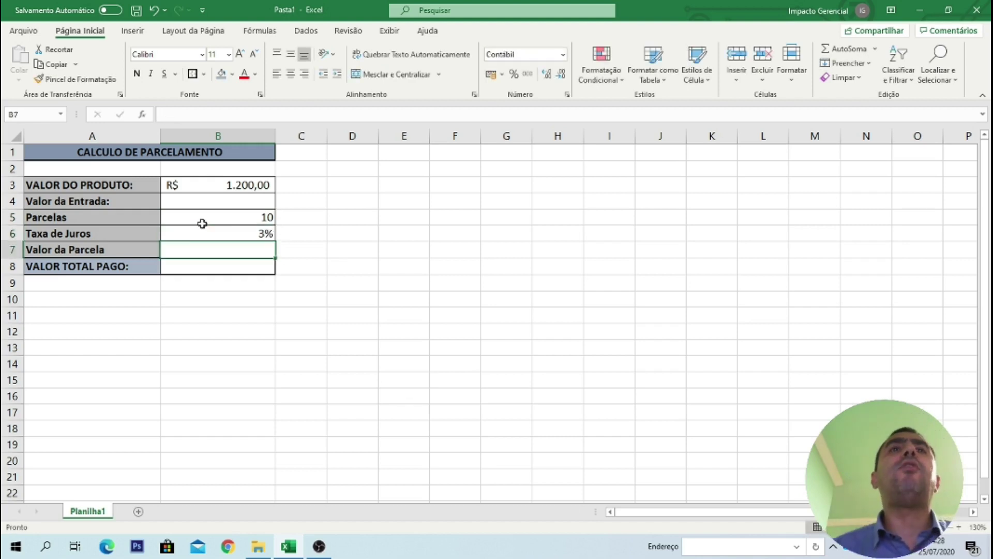
key("Up")
key("Up")
key("Up")
key("Down")
key("Up")
key("Up")
key("Up")
key("Down")
key("Down")
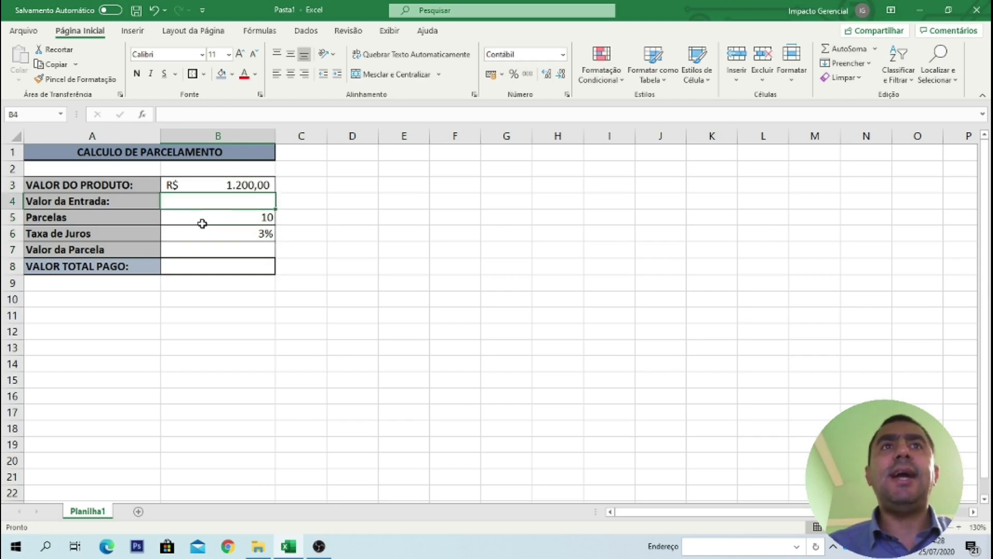
key("Up")
key("Up")
key("Down")
key("Down")
key("Down")
key("Up")
key("Up")
key("Up")
key("Down")
key("Down")
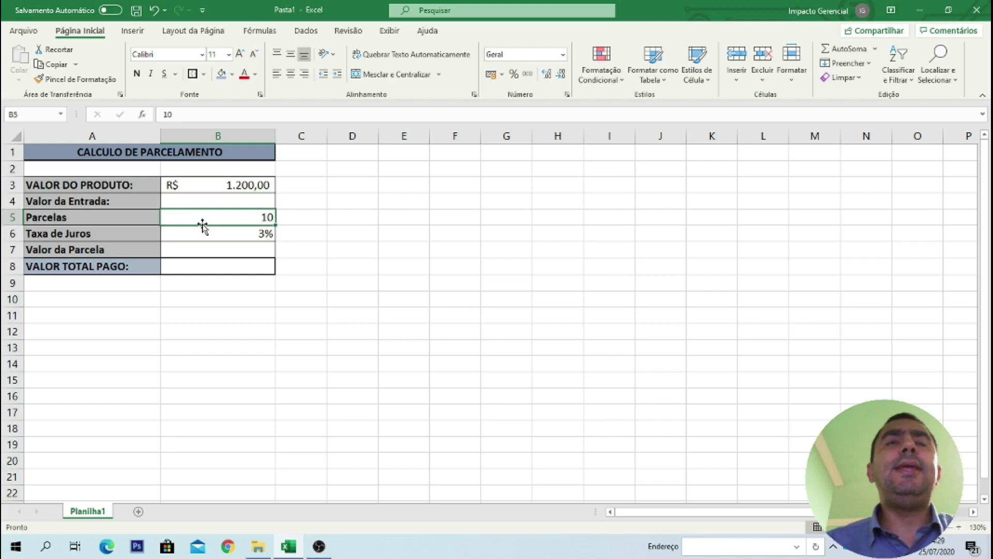
key("Up")
key("Up")
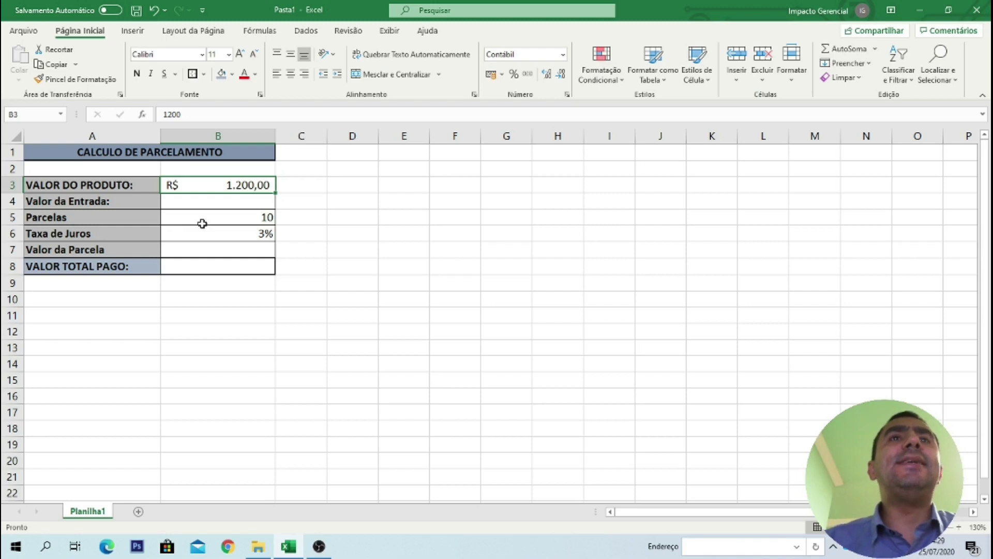
key("Down")
key("Down")
key("Down")
key("Down")
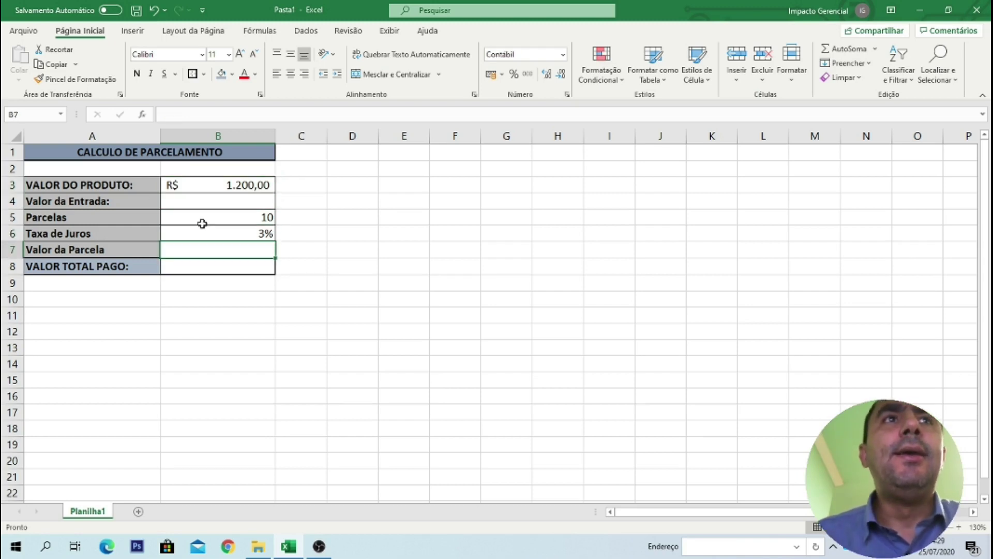
key("Down")
key("Up")
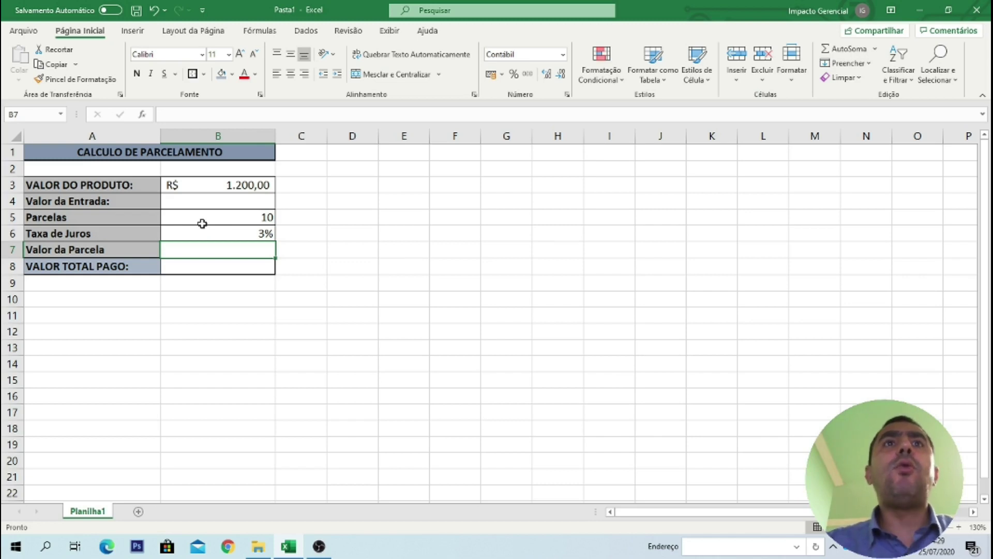
key("Up")
key("Up")
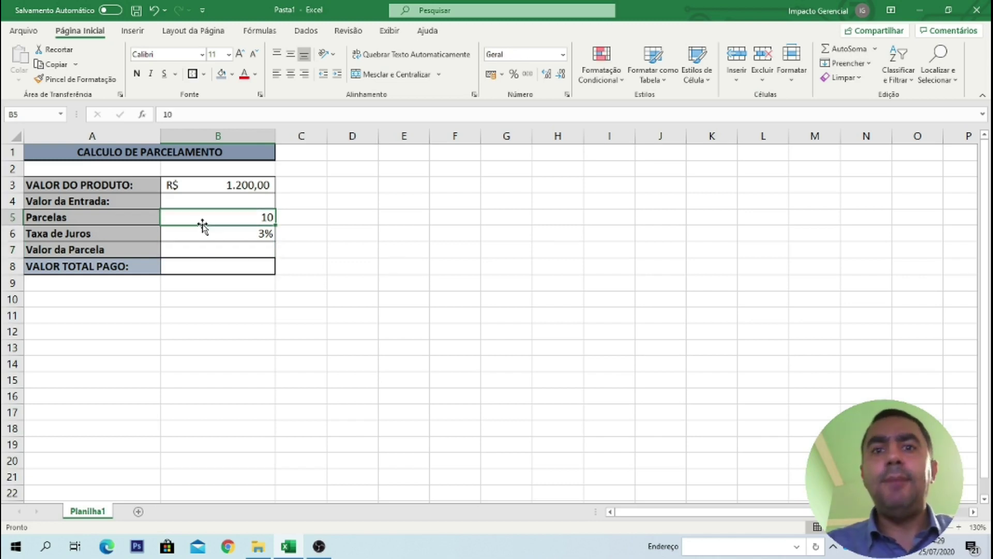
key("Down")
key("Down")
key("Down")
key("Up")
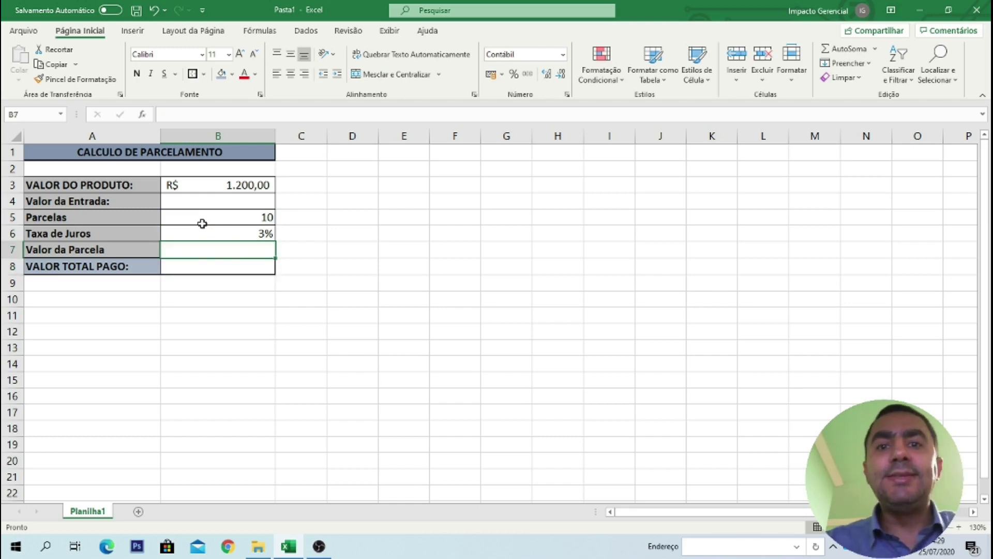
key("Down")
key("Up")
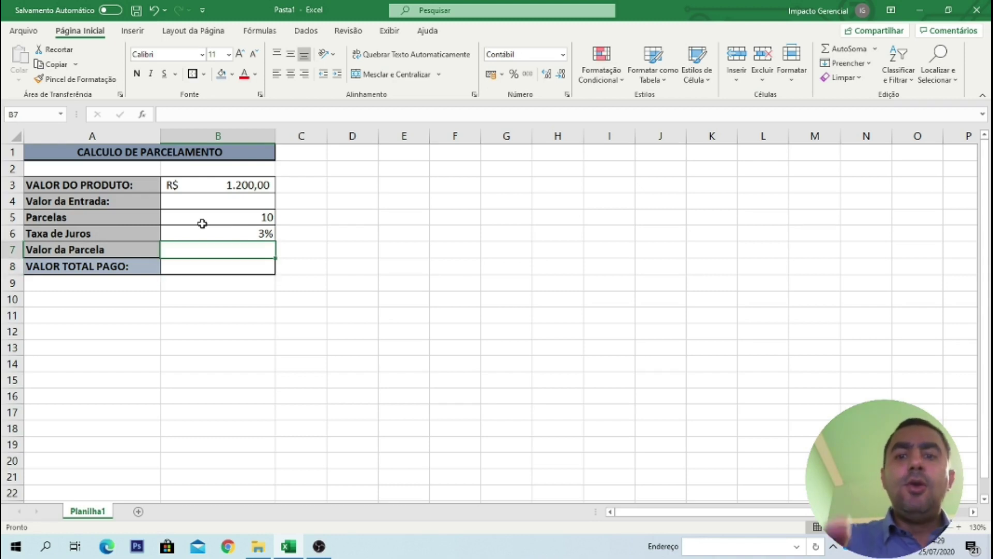
Step: Look up the PGTO function and its description in the Financeira function category, and cancel without inserting it
type("=")
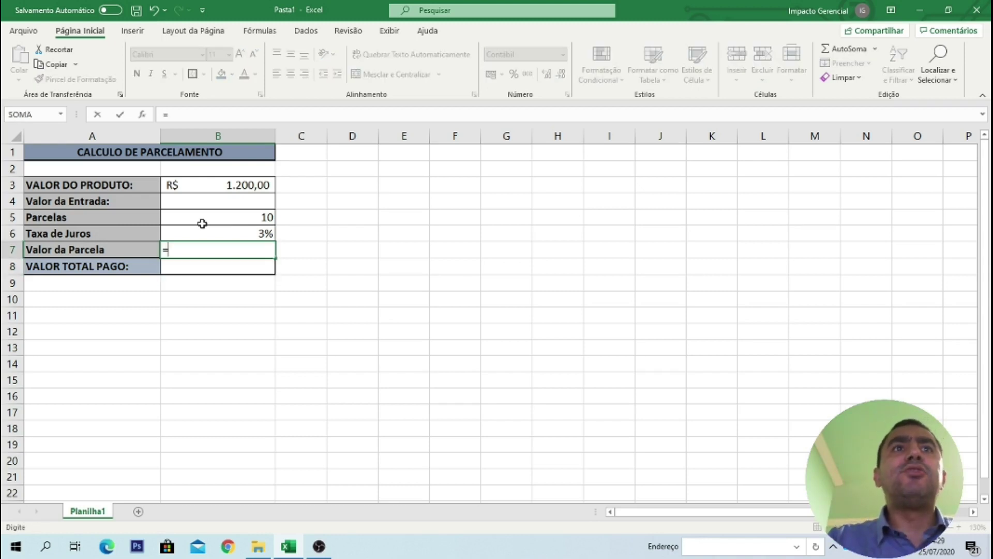
type("PGTO")
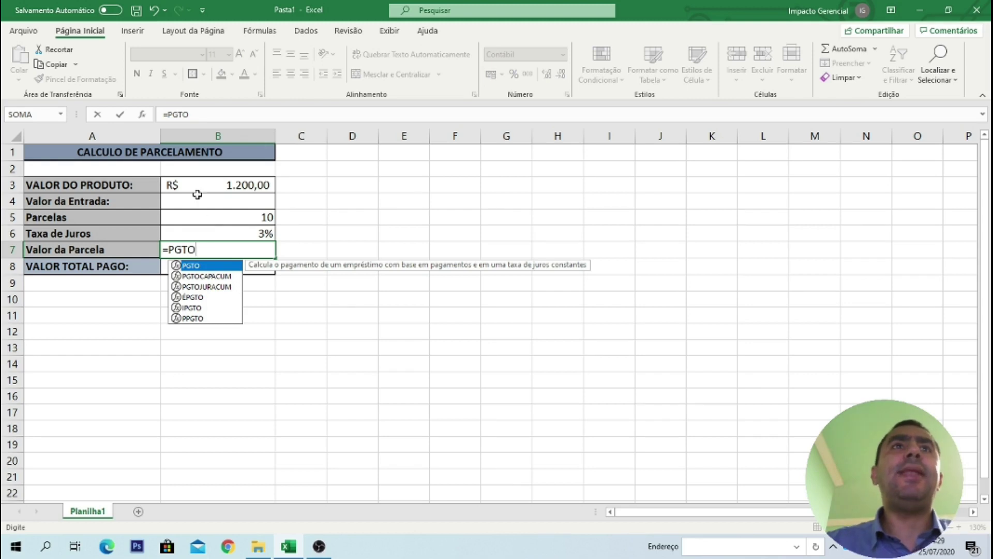
left_click(142, 116)
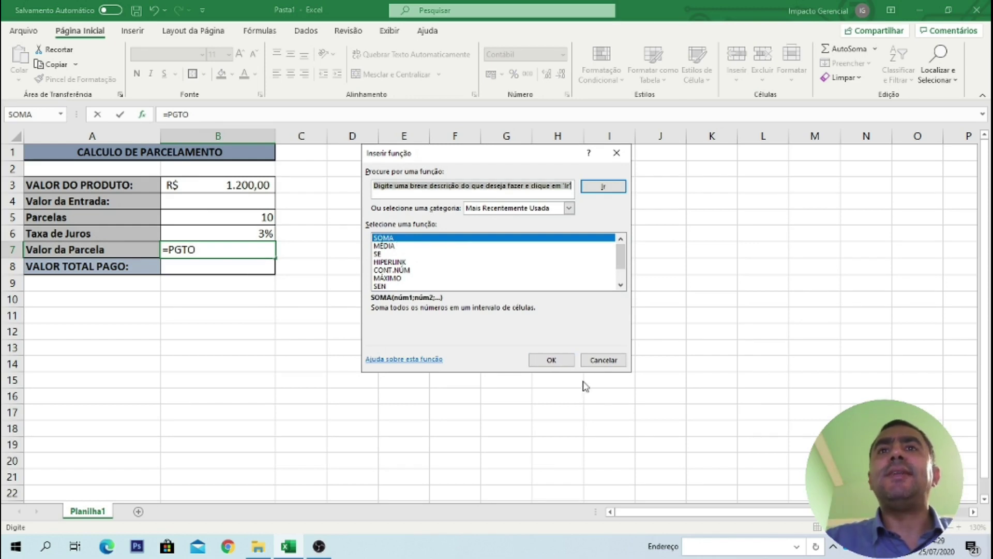
left_click(501, 208)
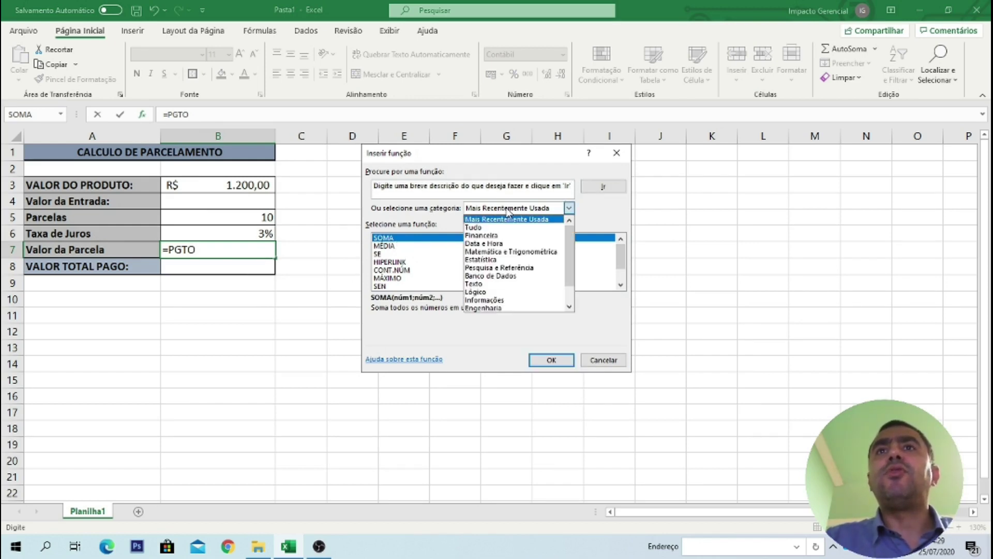
left_click(501, 237)
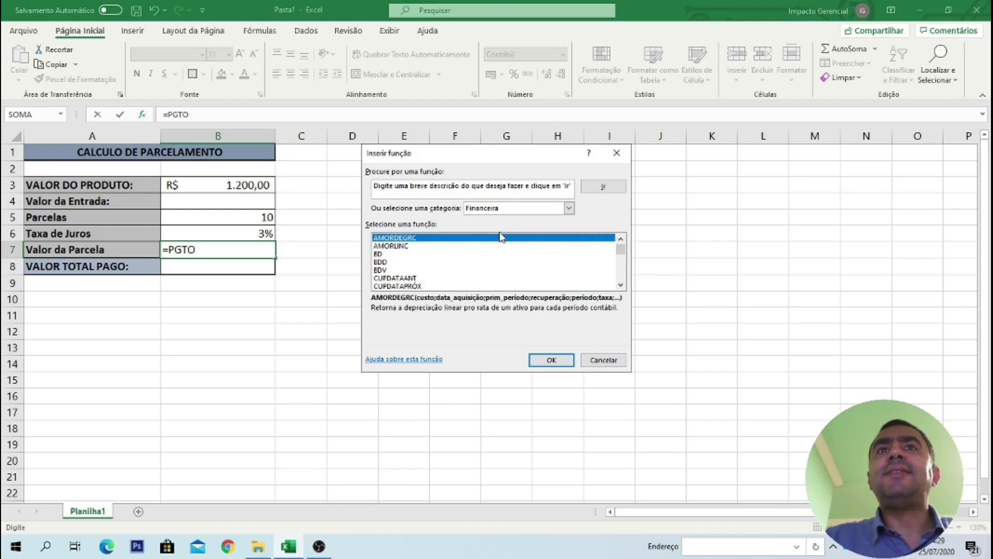
left_click(399, 278)
scroll(396, 279, "down", 4)
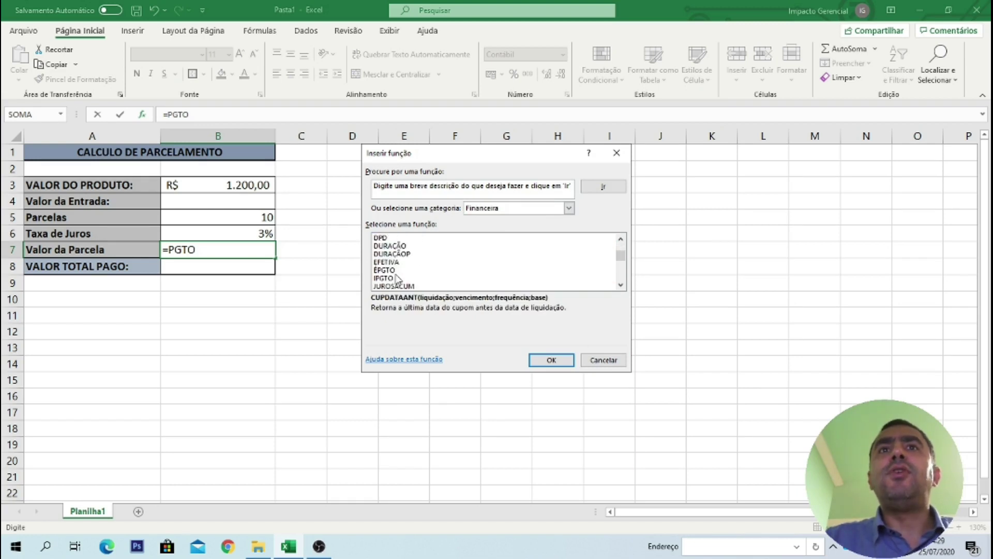
scroll(396, 279, "down", 2)
scroll(397, 280, "up", 2)
scroll(397, 279, "down", 8)
scroll(397, 279, "up", 1)
scroll(401, 265, "up", 1)
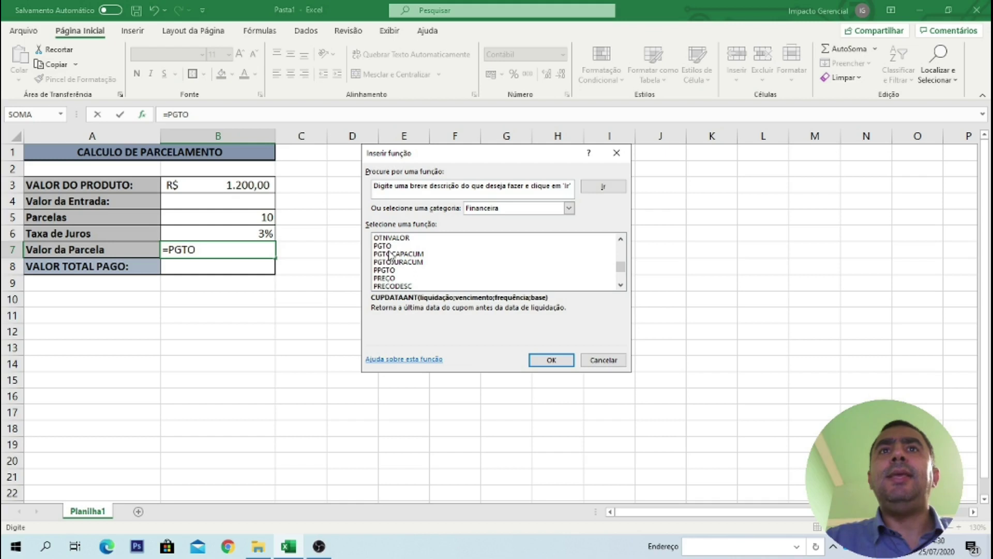
left_click(387, 246)
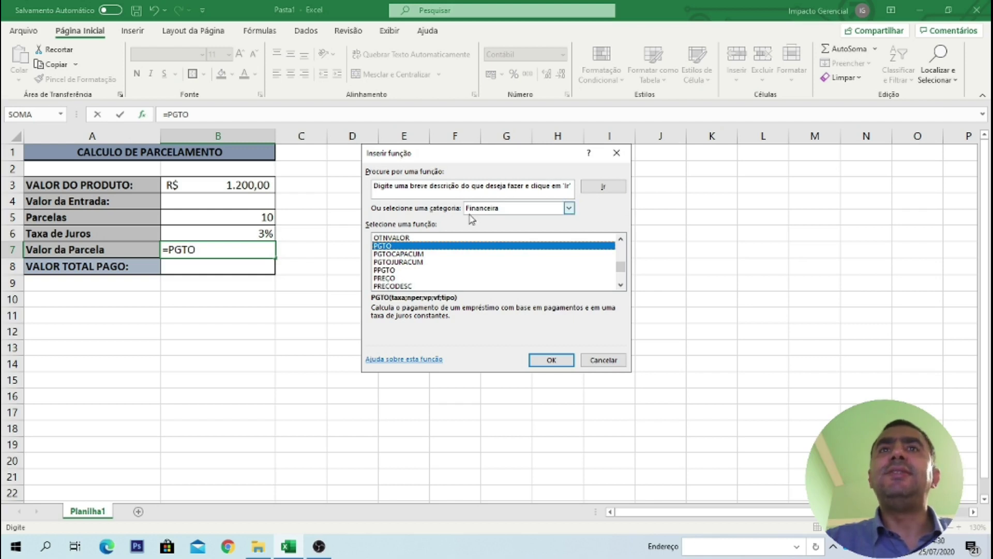
left_click(603, 360)
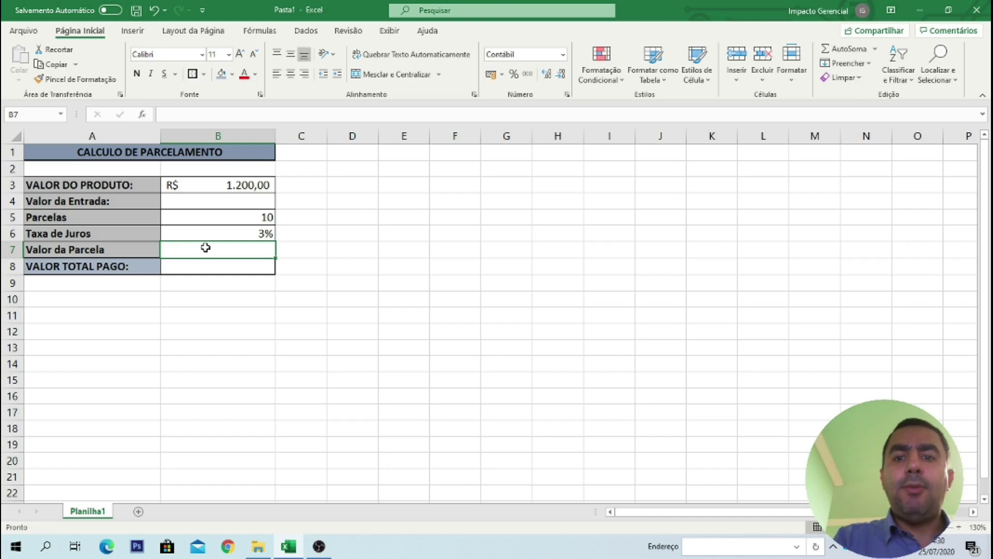
Step: Start a PGTO formula in cell B7 with B6 as the rate and B5 as the number of periods
type("=PGTO")
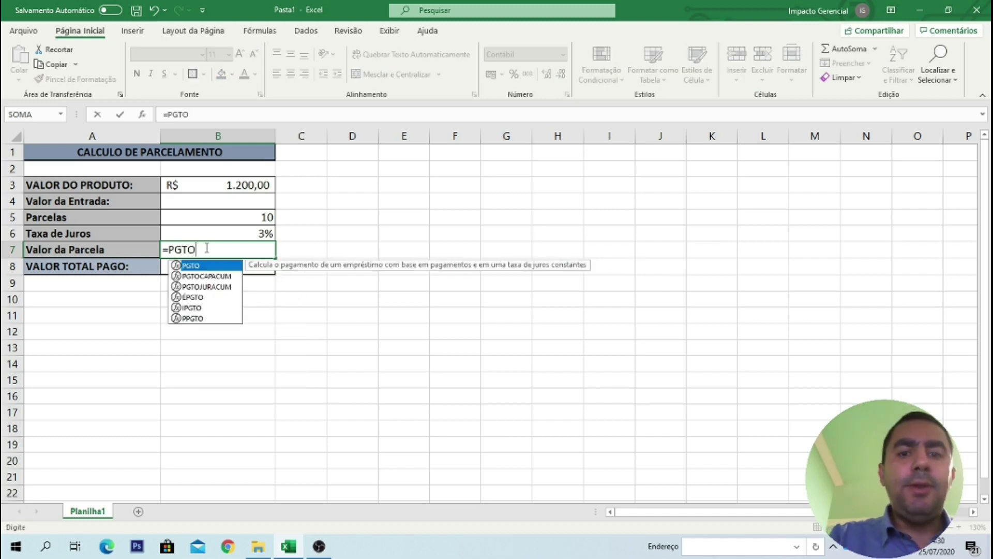
type("(")
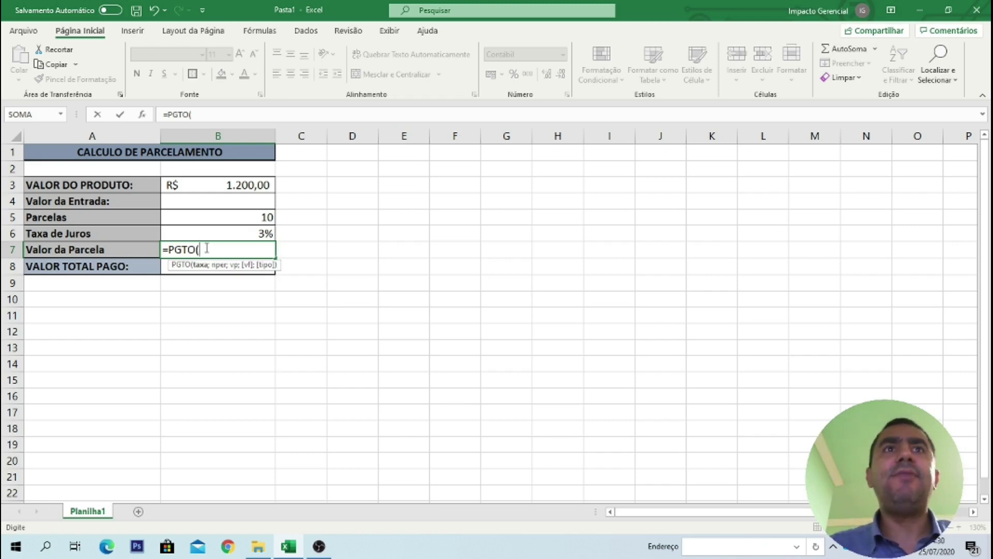
type("%")
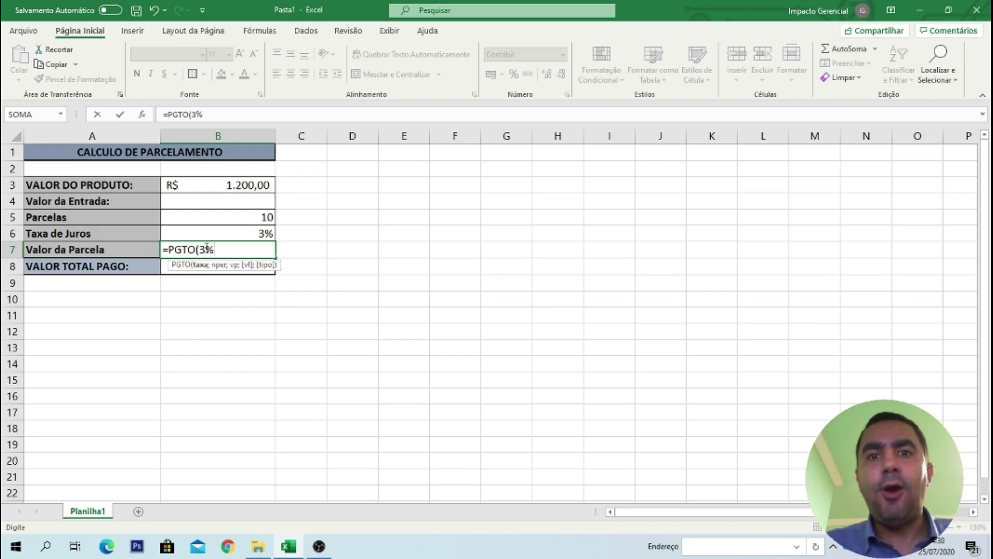
key("BackSpace")
key("BackSpace")
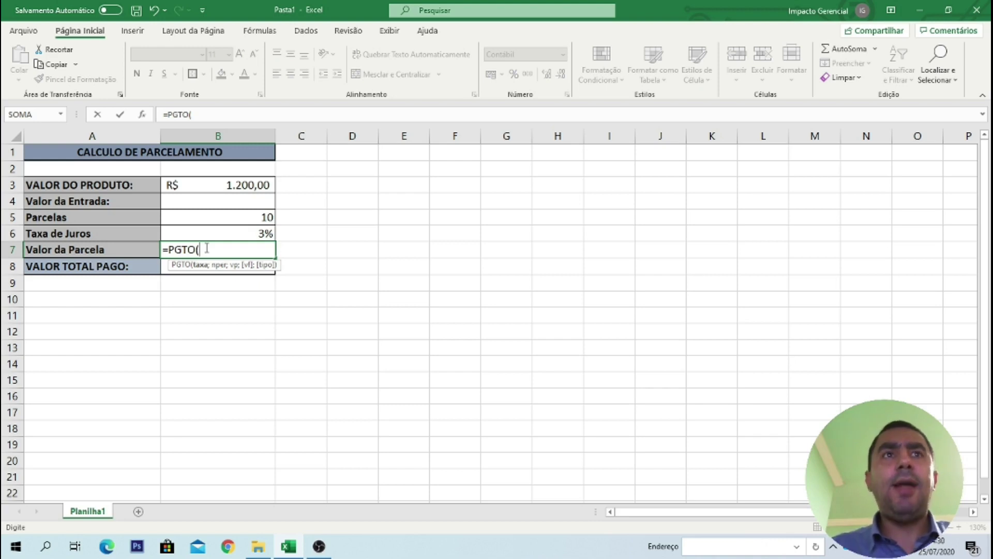
type("B6")
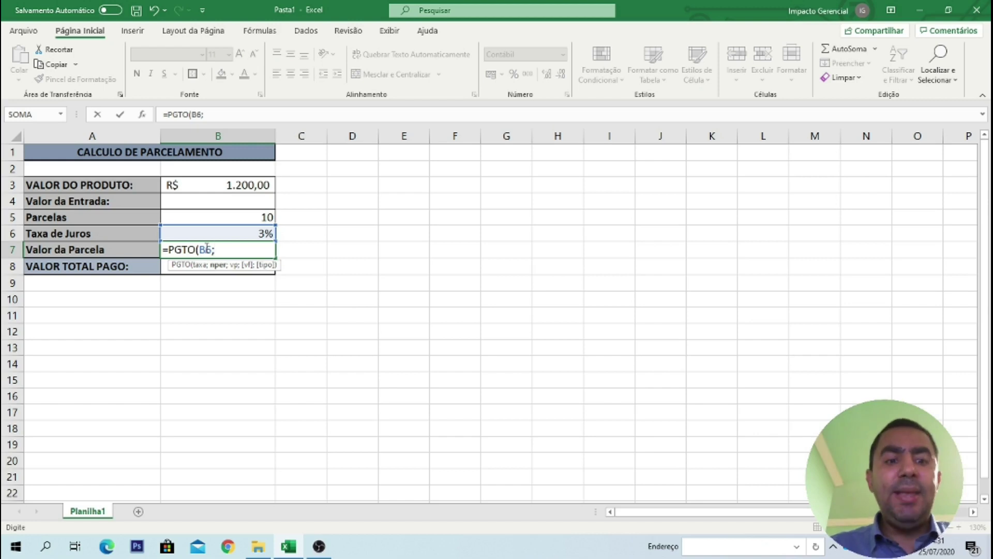
type("B")
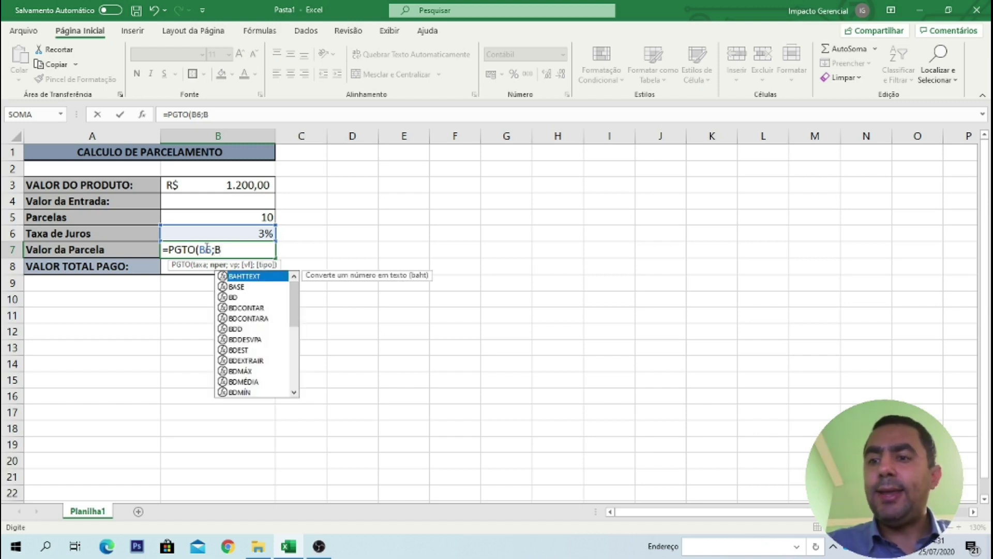
type("5")
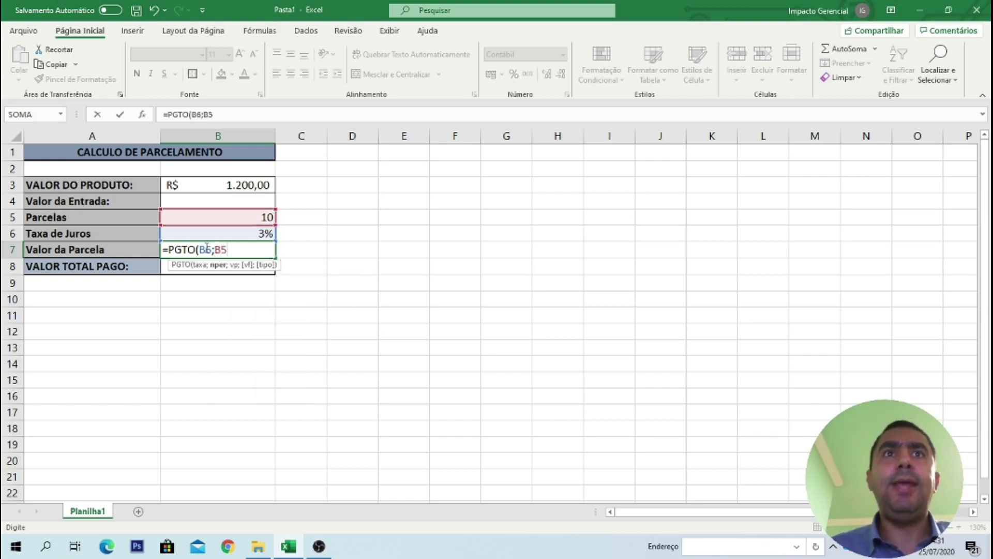
Step: Complete the B7 formula with -B3 as present value, an empty future value and payment type 0
type(";-")
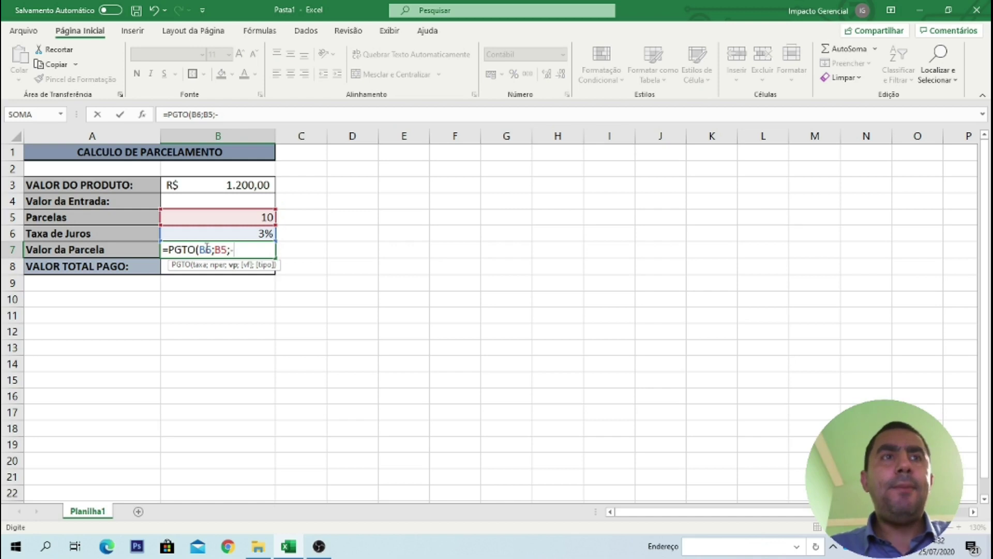
type("B")
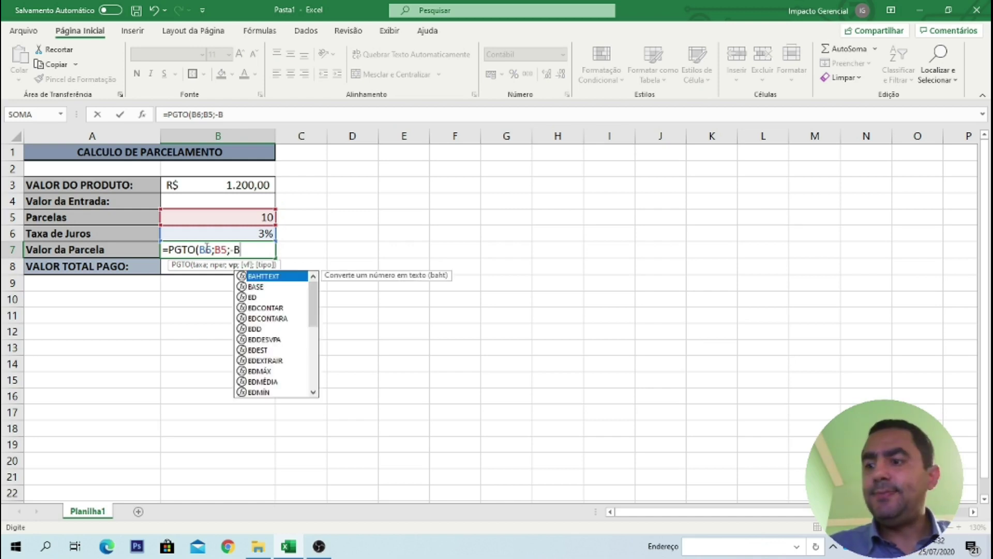
type("3")
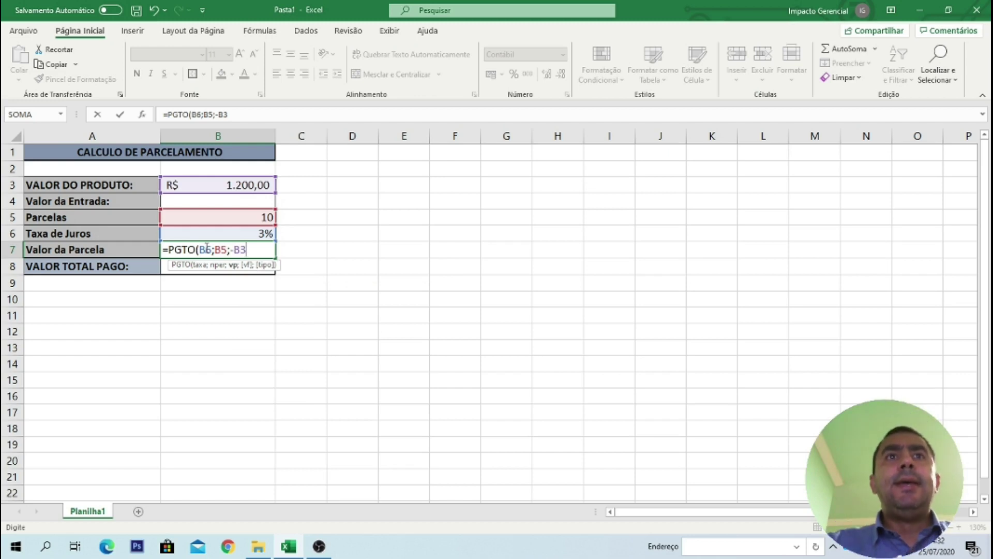
type(";")
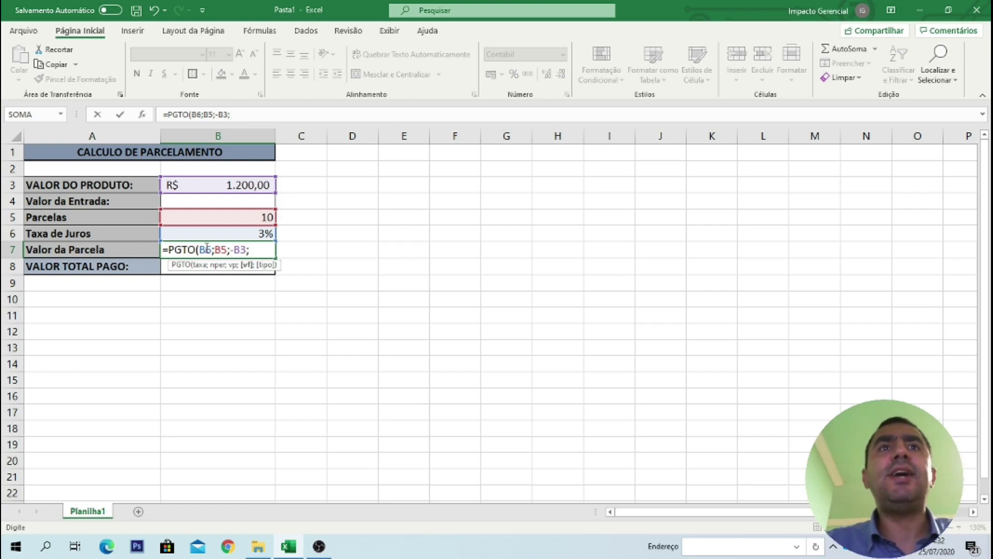
type(";")
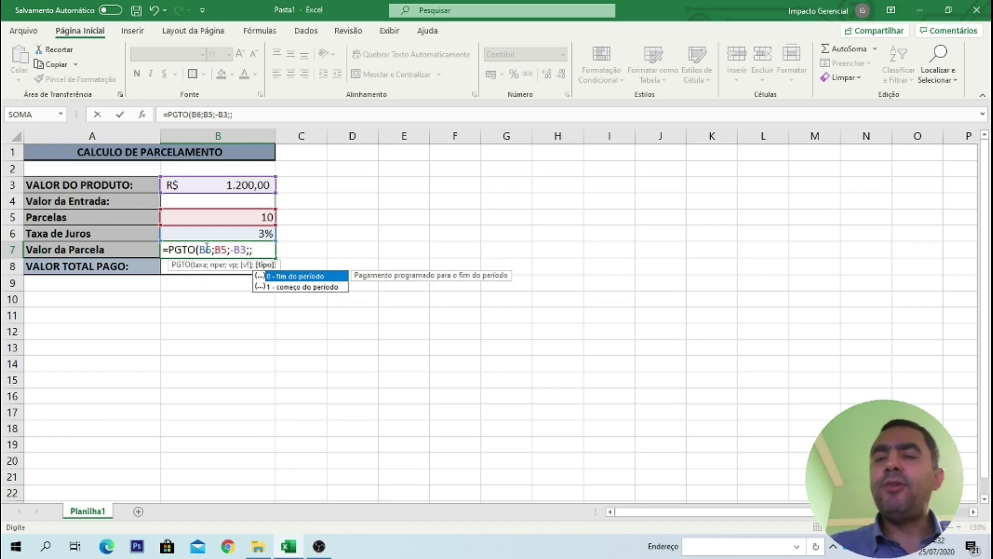
type("0")
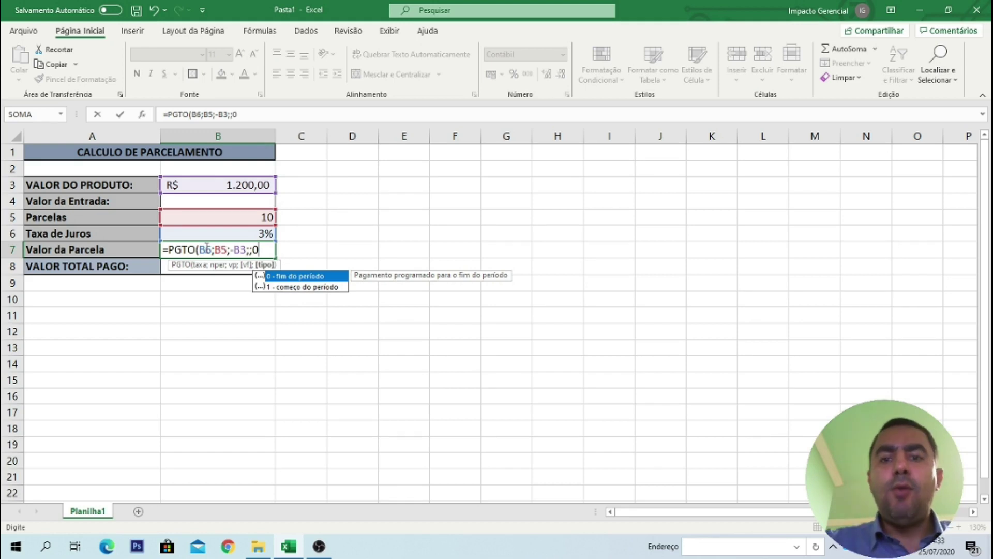
type(")")
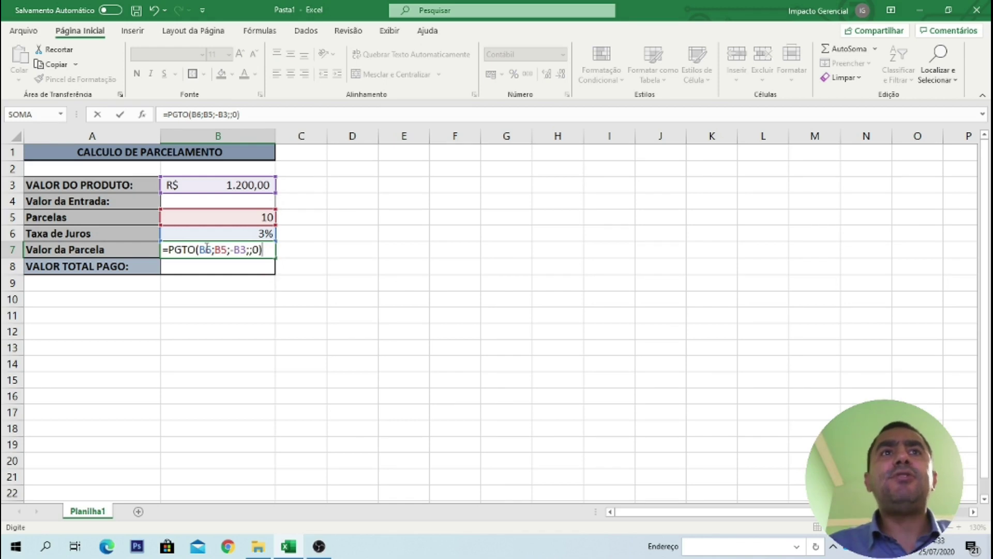
key("Return")
Step: Review the product value, number of installments and interest rate against the calculated installment in B7
key("Up")
key("Up")
key("Up")
key("Up")
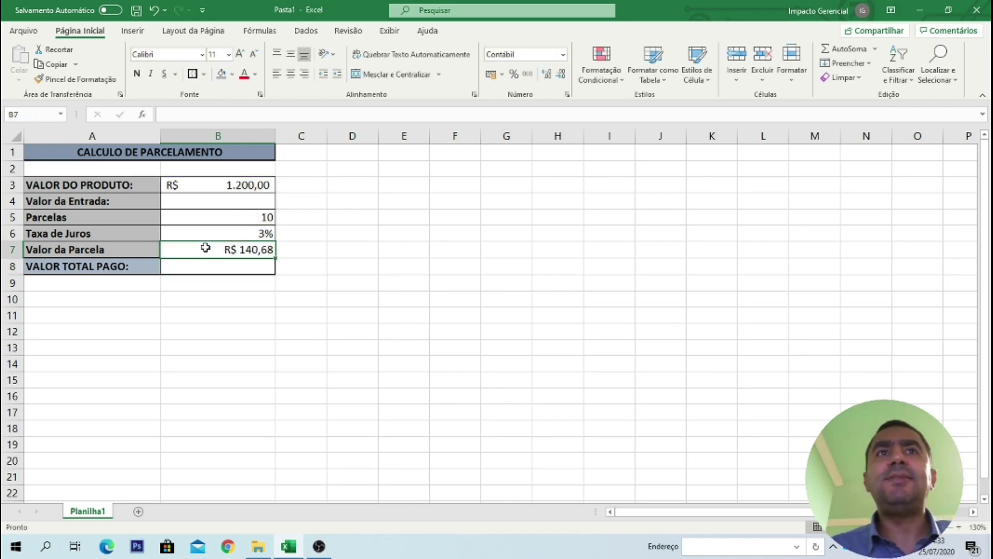
key("Down")
key("Up")
key("Up")
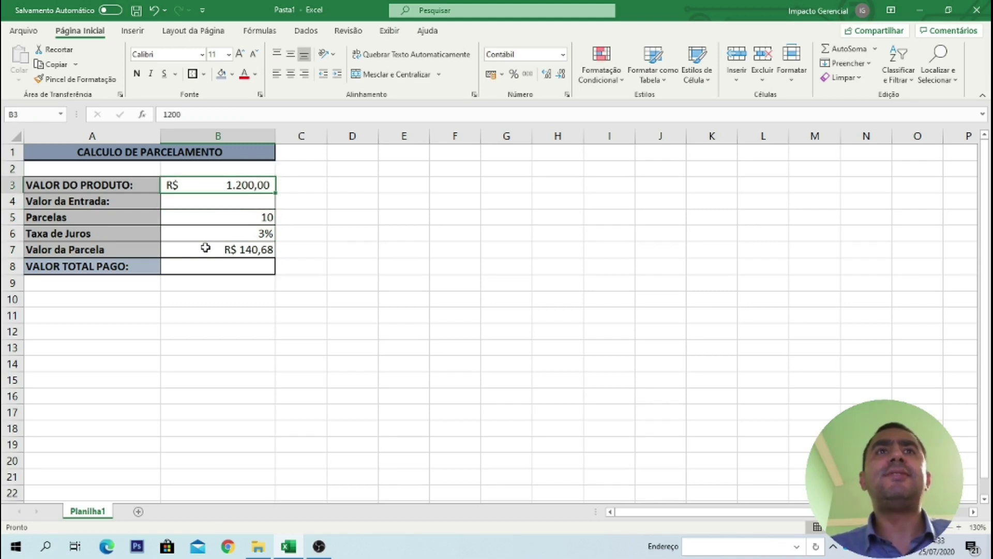
key("Down")
key("Down")
key("Down")
key("Up")
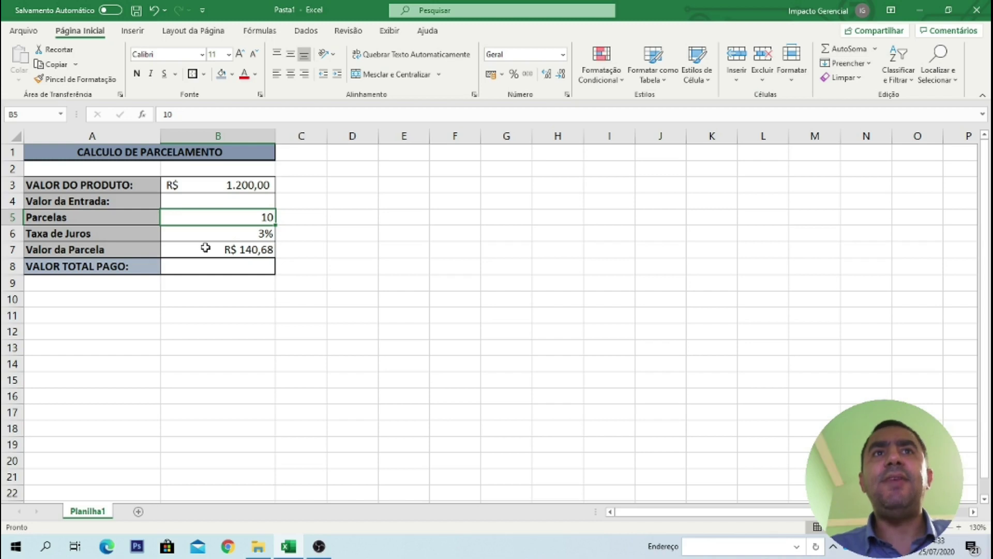
key("Down")
key("Up")
key("Down")
key("Down")
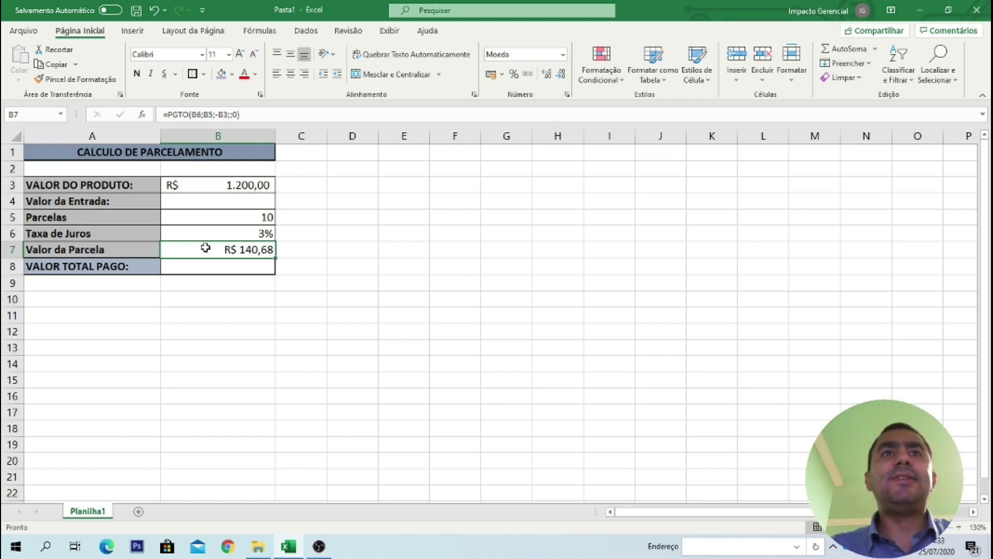
Step: Enter 300 as the down payment in cell B4
key("Up")
key("Up")
key("Up")
key("Up")
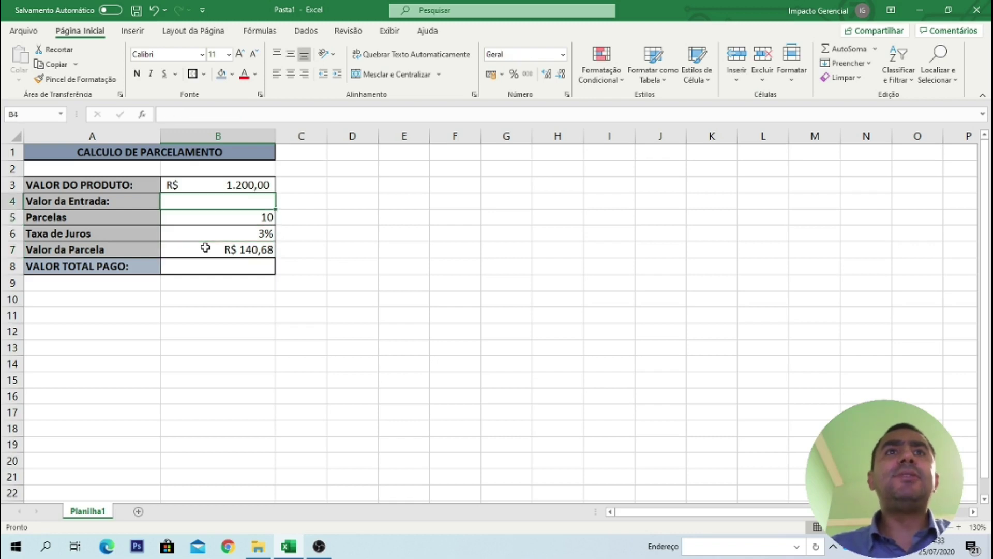
key("Down")
key("Down")
key("Up")
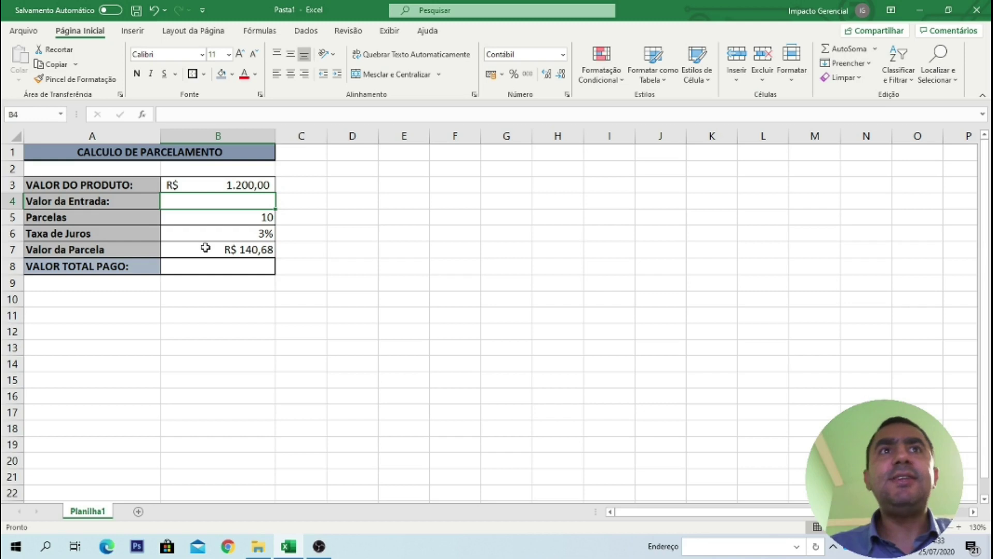
type("300")
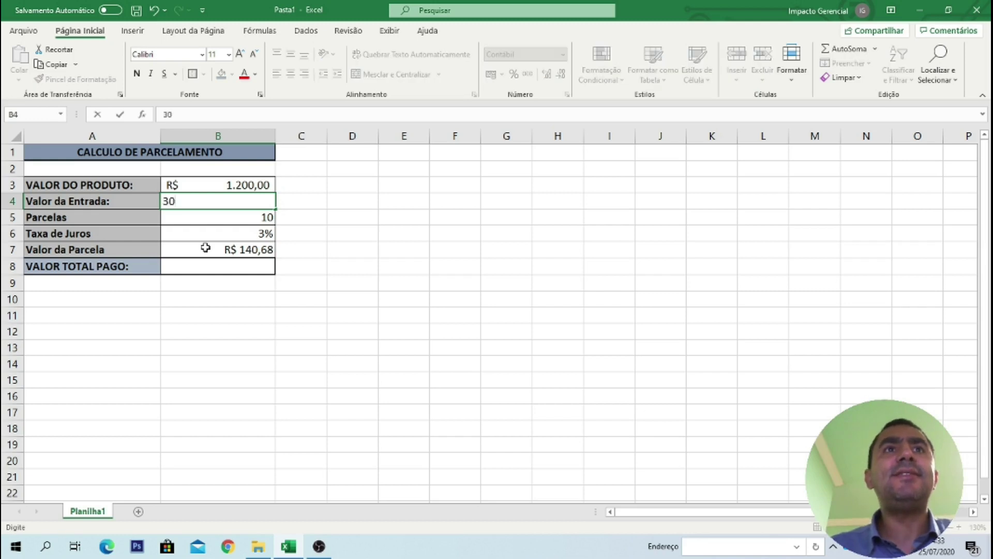
key("Return")
Step: Examine the down payment and product value, and check which cells the installment formula in B7 uses
key("Up")
key("Down")
key("Down")
key("Down")
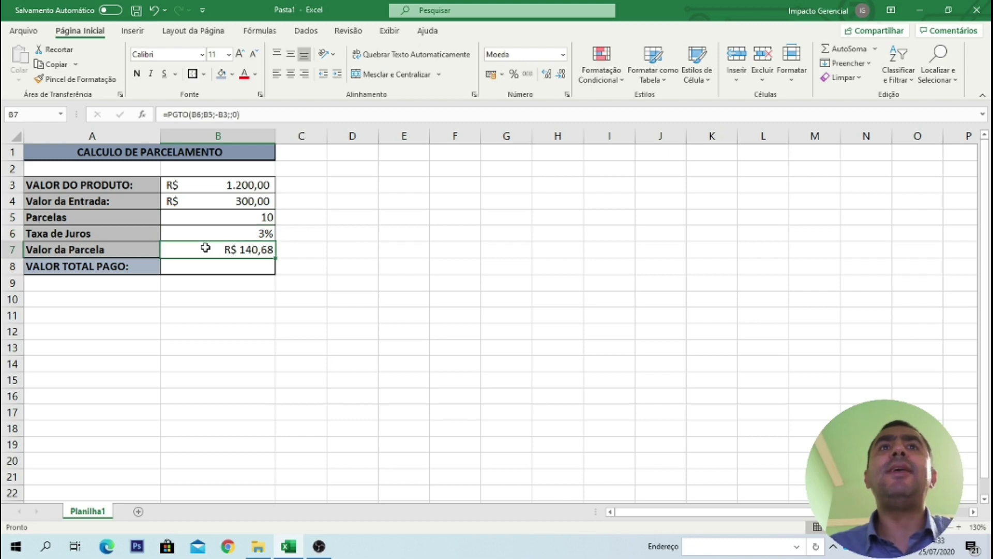
key("Down")
key("Up")
key("Up")
key("Up")
key("Up")
key("Up")
key("Up")
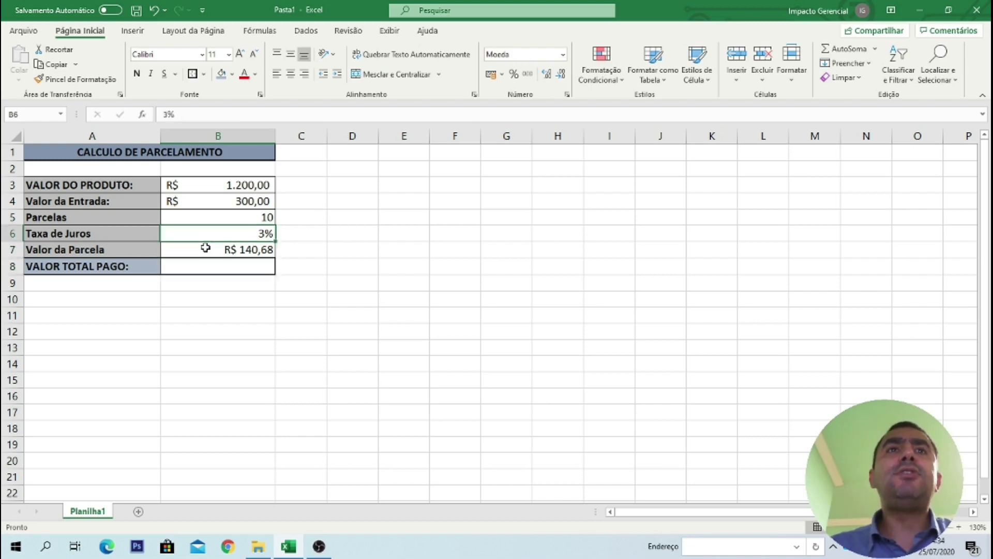
key("Down")
key("Down")
key("Up")
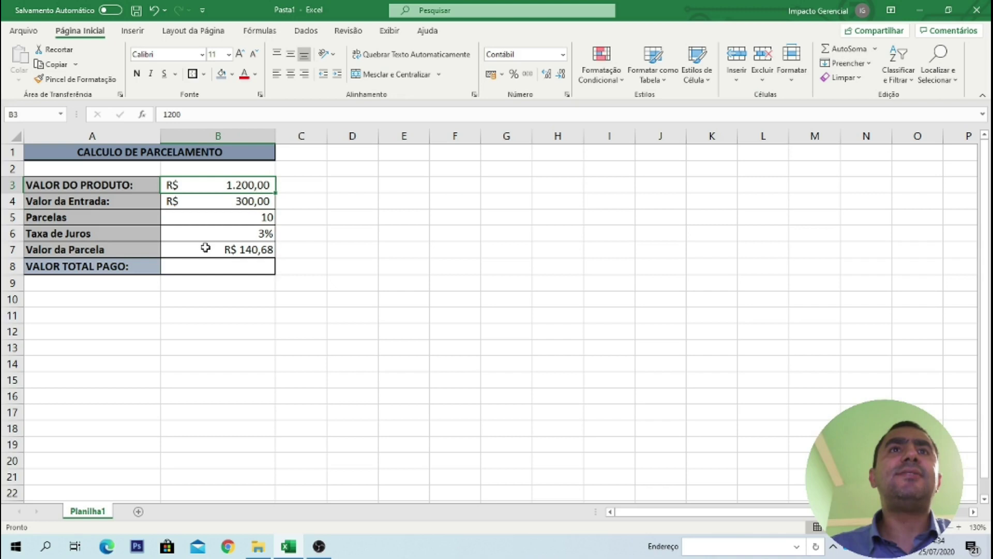
key("Down")
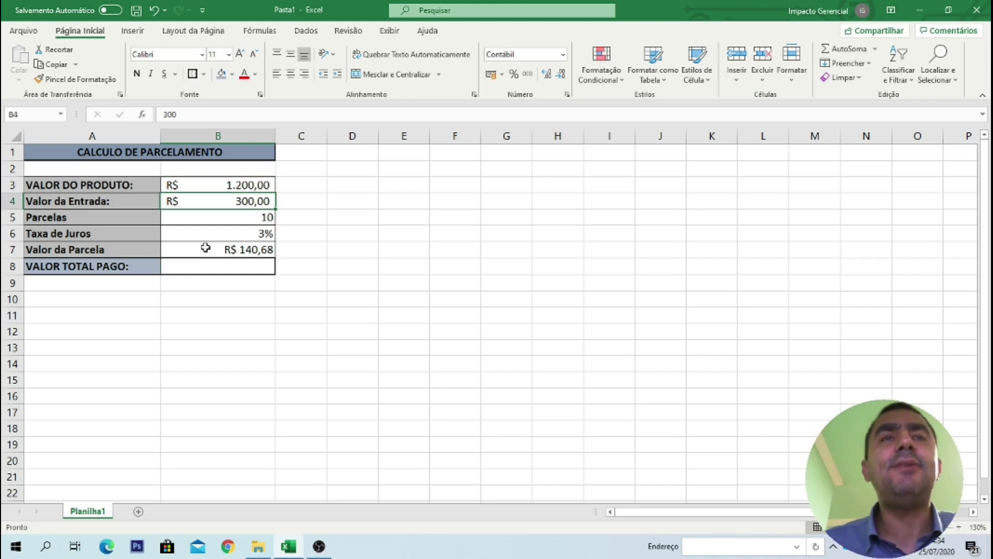
key("Down")
key("Down")
key("Down")
key("Up")
key("Down")
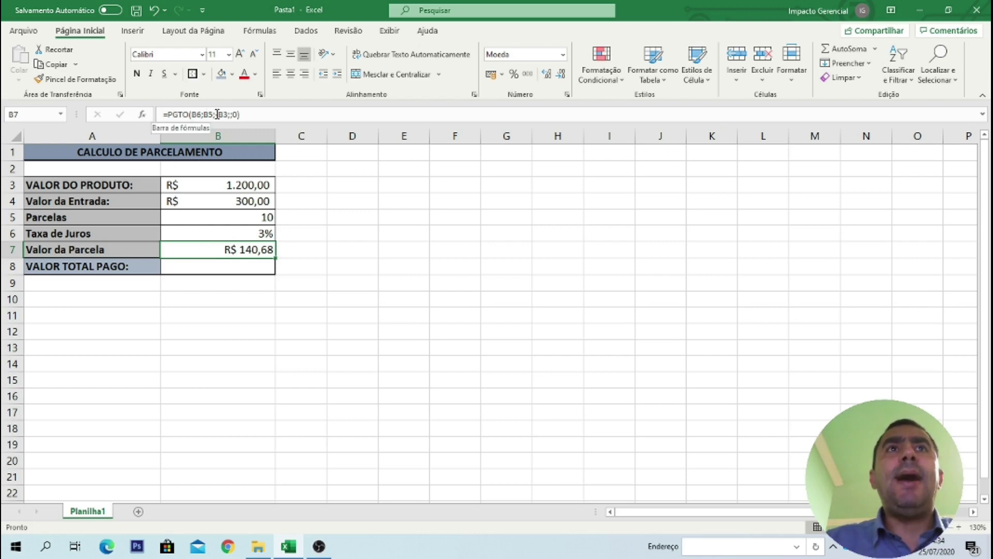
Step: Change the present value in the B7 formula to -(B3-B4), giving =PGTO(B6;B5;-(B3-B4);;0)
double_click(231, 247)
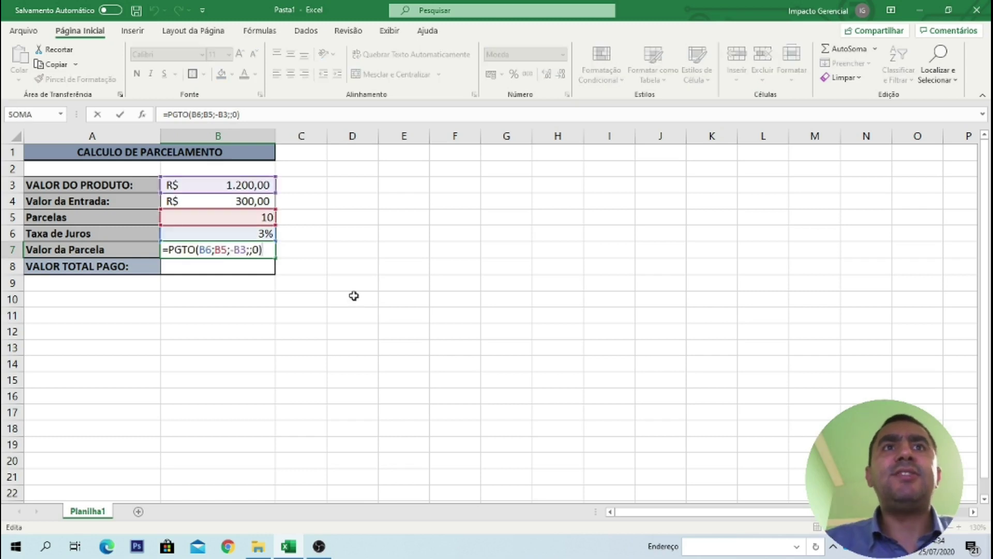
key("Left")
key("Left")
key("Left")
key("Left")
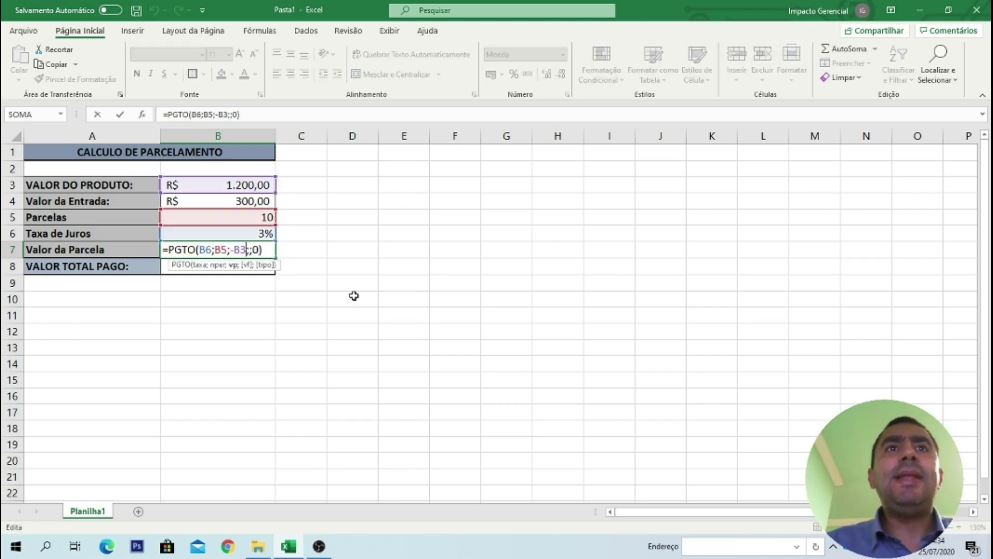
key("Left")
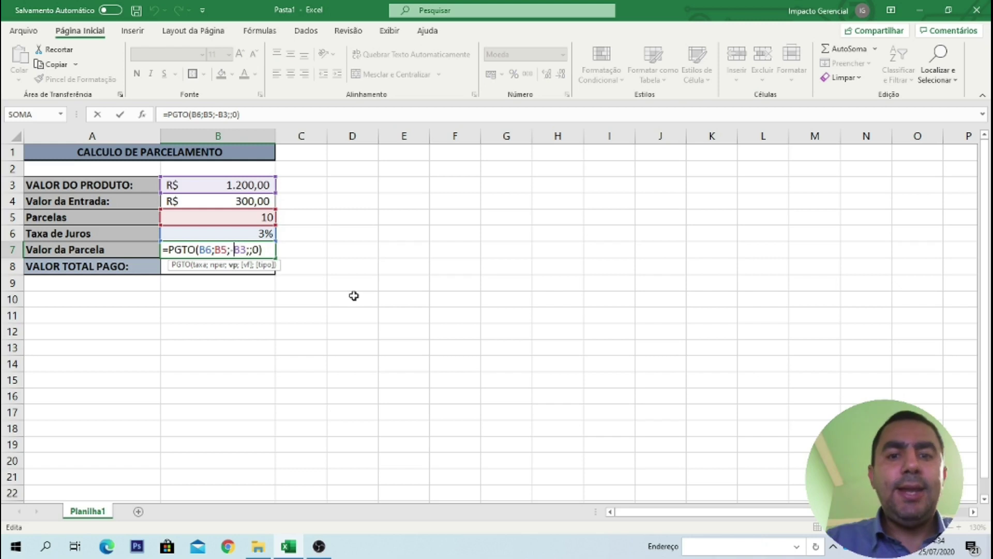
type("(")
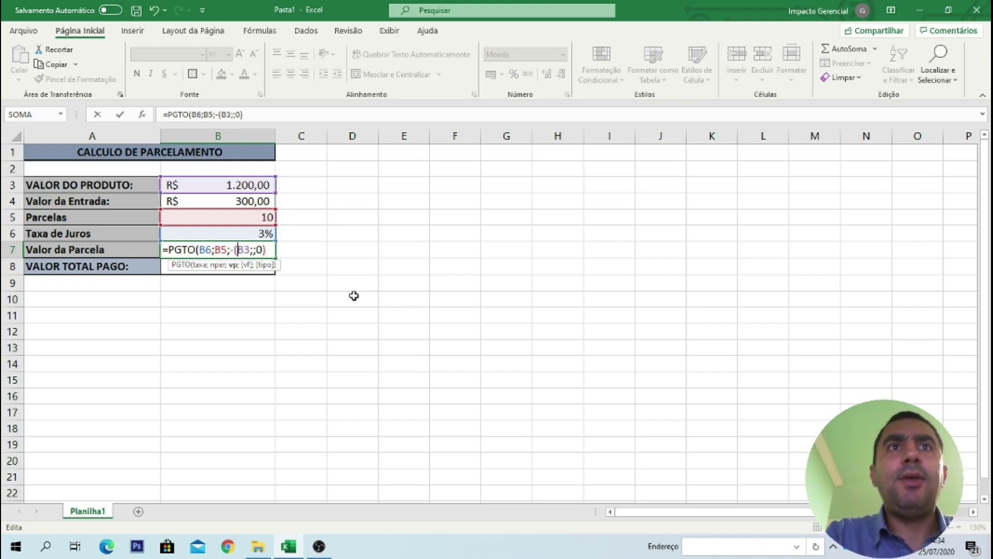
key("Right")
key("Right")
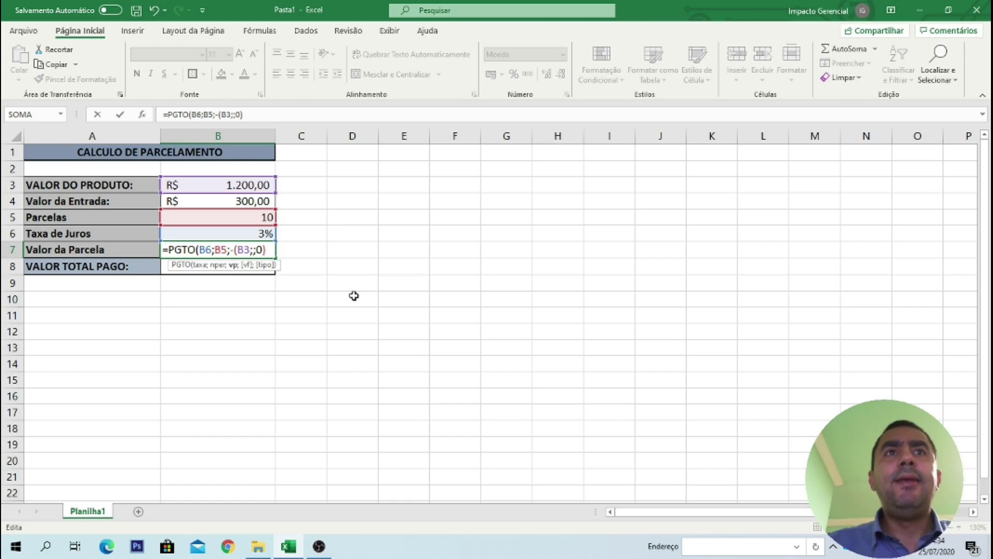
type("-")
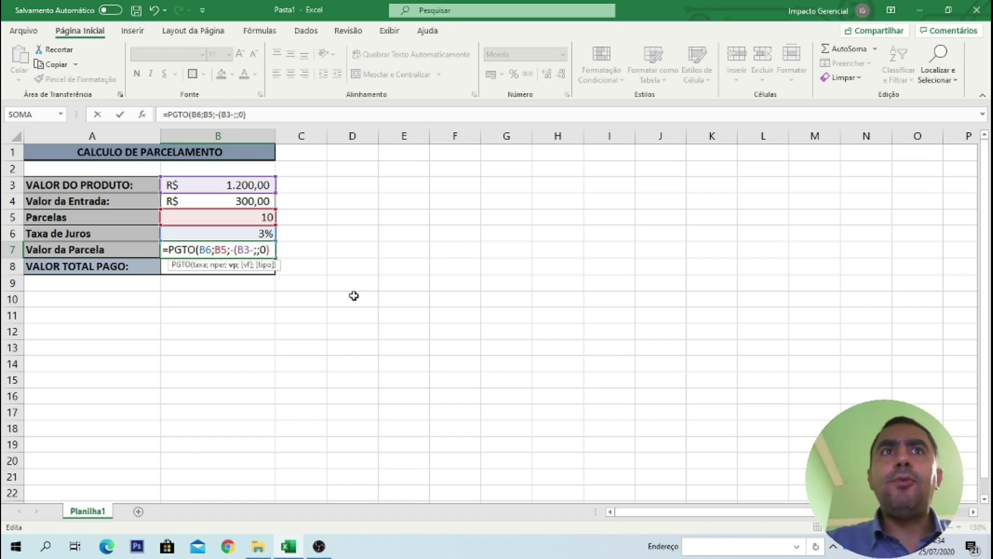
type("B4)")
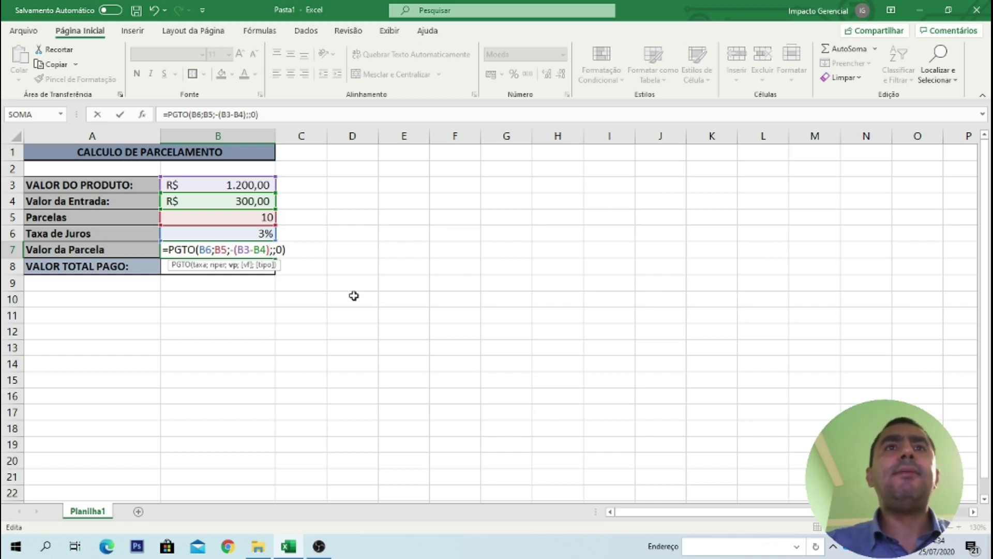
key("Return")
Step: Review the recalculated installment together with the product value, down payment, number of installments and interest rate
key("Up")
key("Up")
key("Up")
key("Down")
key("Down")
key("Down")
key("Up")
key("Up")
key("Up")
key("Up")
key("Up")
key("Down")
key("Up")
key("Up")
key("Down")
key("Down")
key("Down")
key("Up")
key("Up")
key("Down")
key("Down")
key("Down")
key("Down")
key("Up")
key("Up")
key("Up")
key("Up")
key("Down")
key("Down")
key("Down")
key("Down")
key("Down")
key("Up")
key("Up")
key("Up")
key("Up")
key("Up")
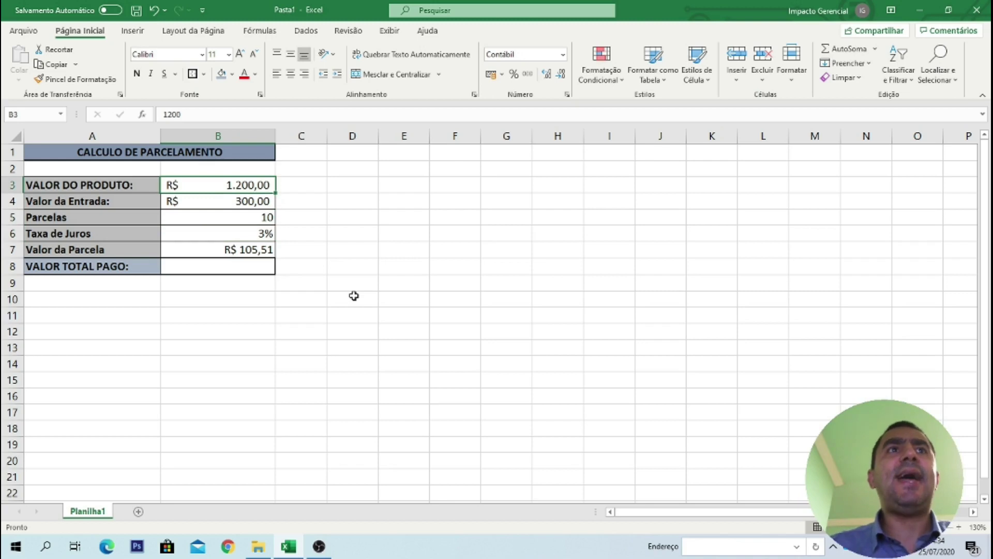
key("Down")
key("Up")
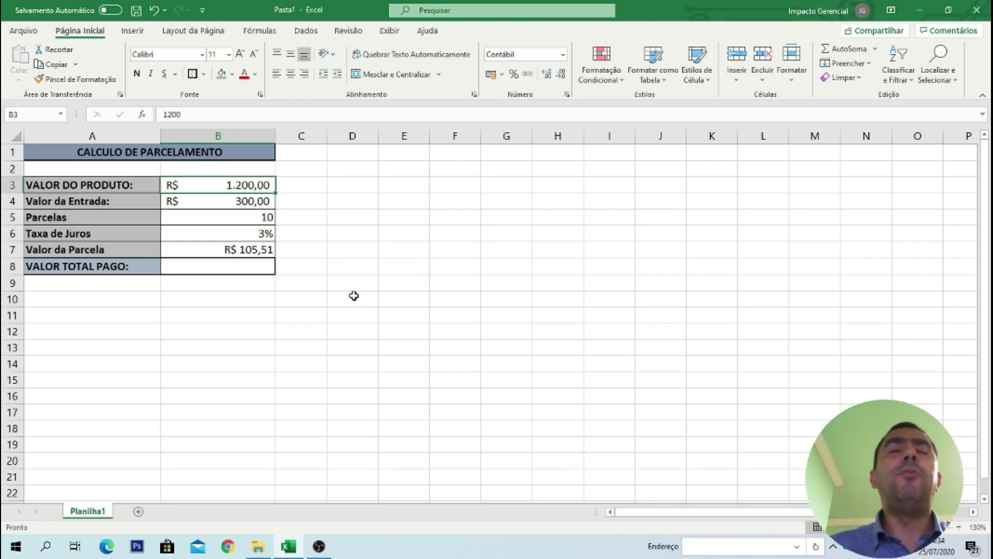
Step: Examine the product value, down payment, installment count, interest rate and installment formula in cells B3 to B7
key("Down")
key("Up")
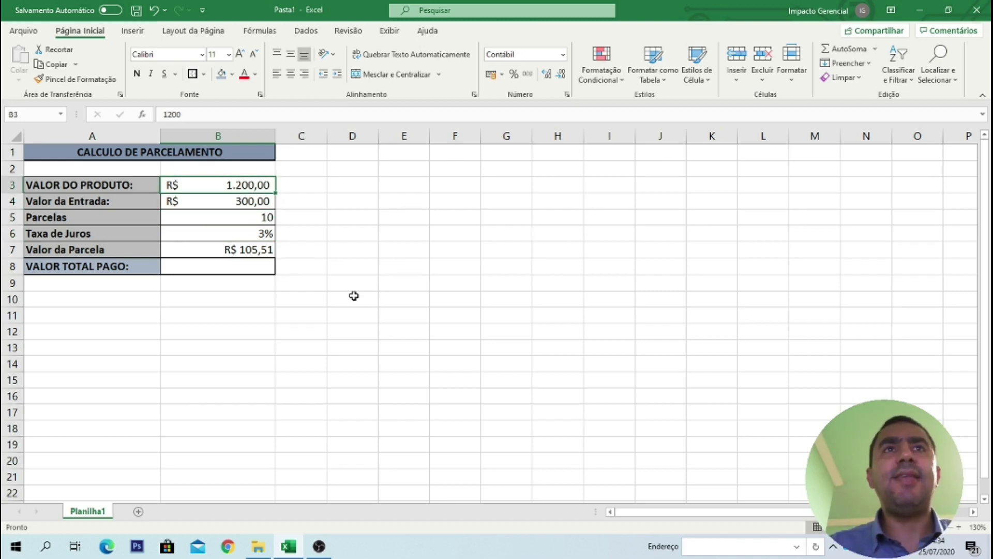
key("Down")
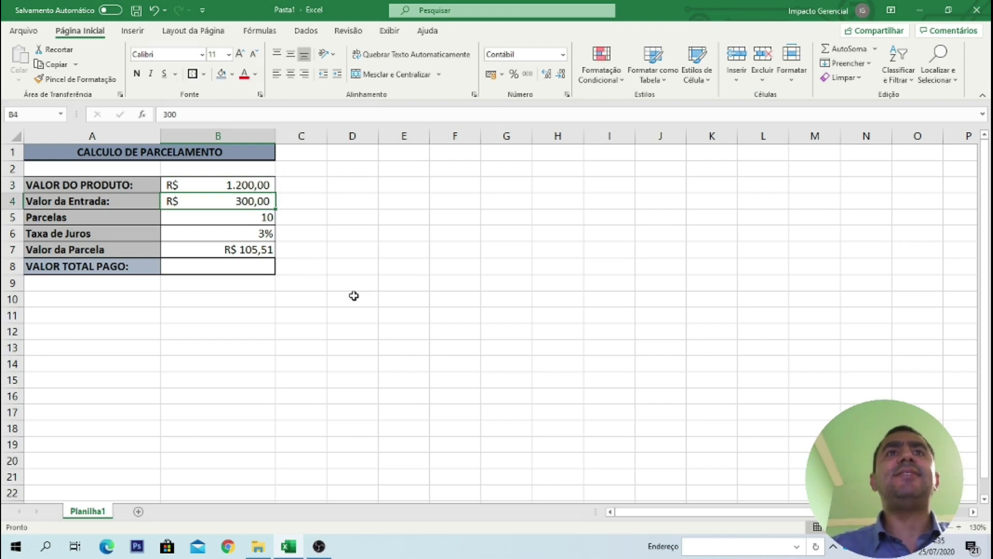
key("Down")
key("Down")
key("Down")
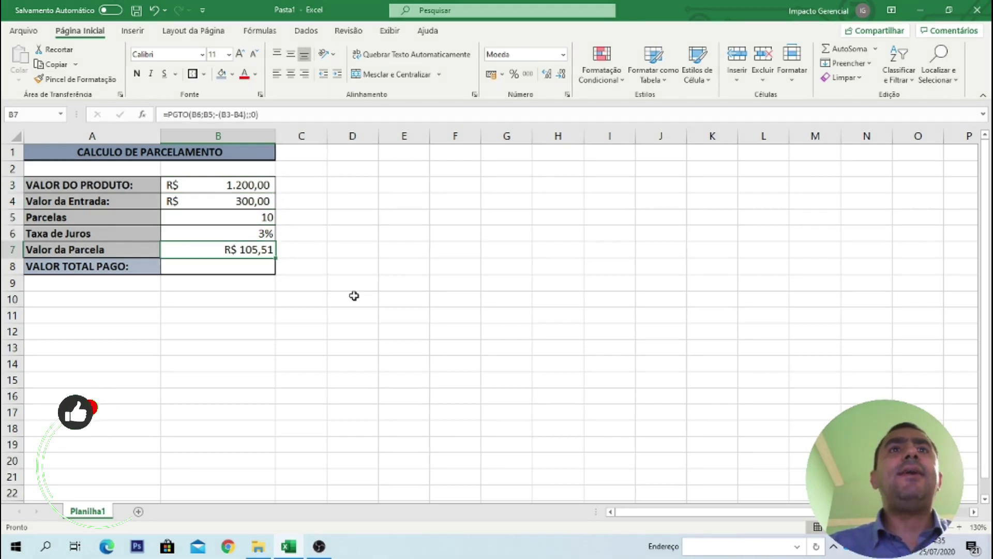
key("Up")
key("Up")
key("Up")
key("Down")
key("Down")
key("Down")
key("Up")
key("Down")
key("Down")
key("Up")
key("Down")
key("Up")
key("Up")
Step: Enter the formula =B7*B5 in cell B8 to multiply the installment value by the number of installments
key("Down")
key("Down")
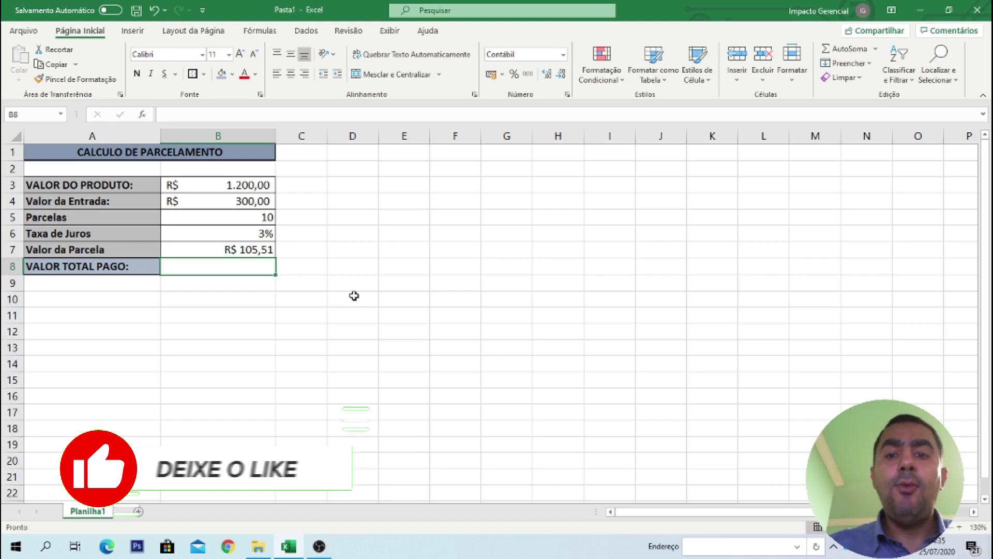
type("=")
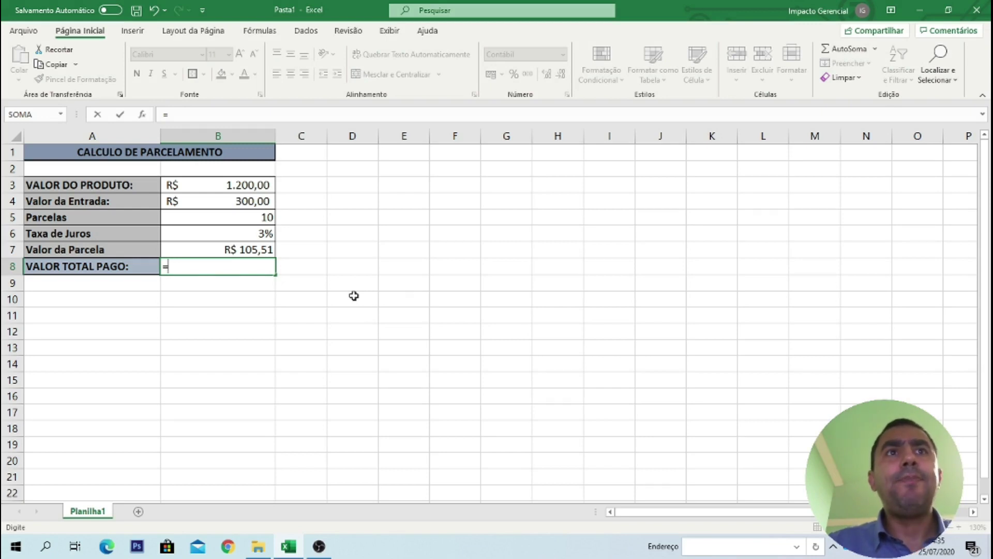
type("B7")
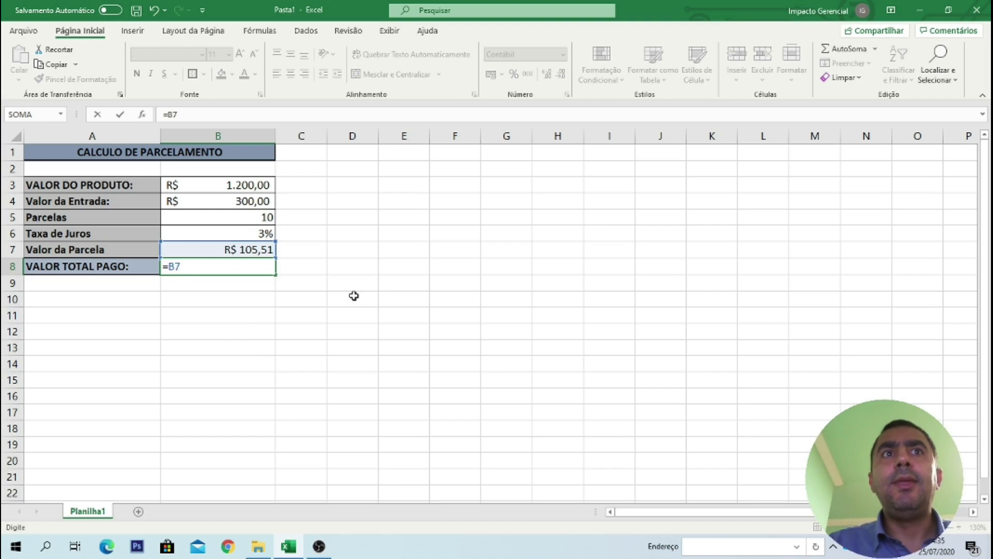
type("*")
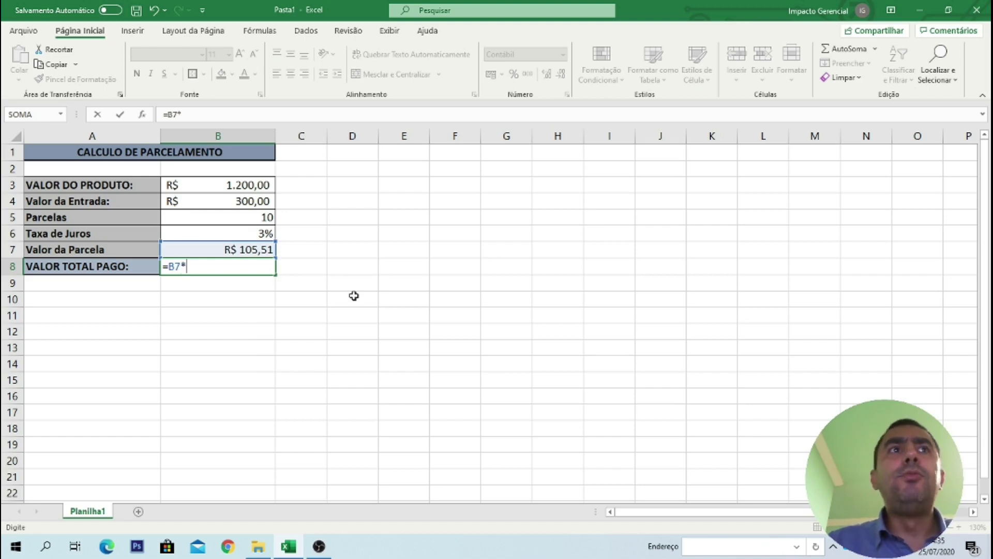
key("Up")
key("Up")
key("Up")
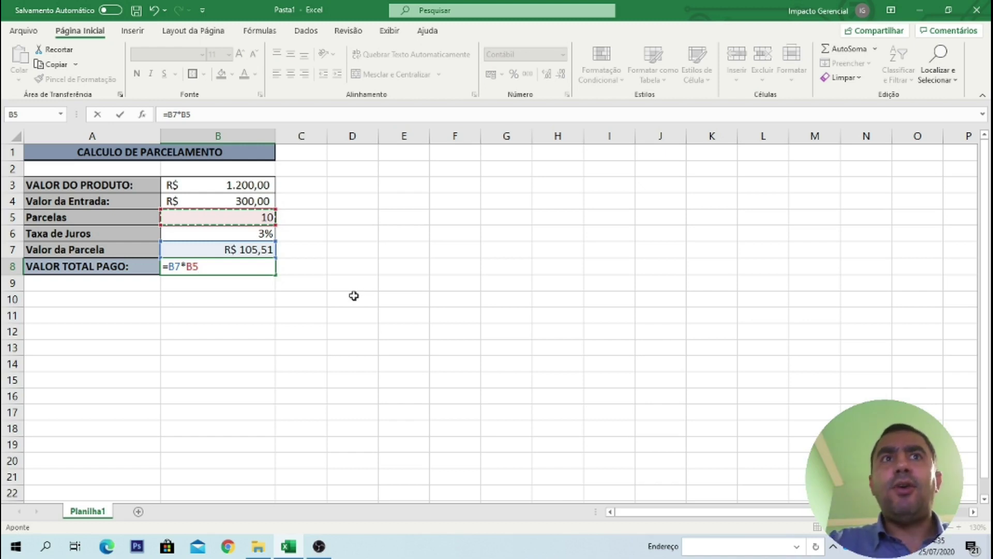
key("ctrl+Return")
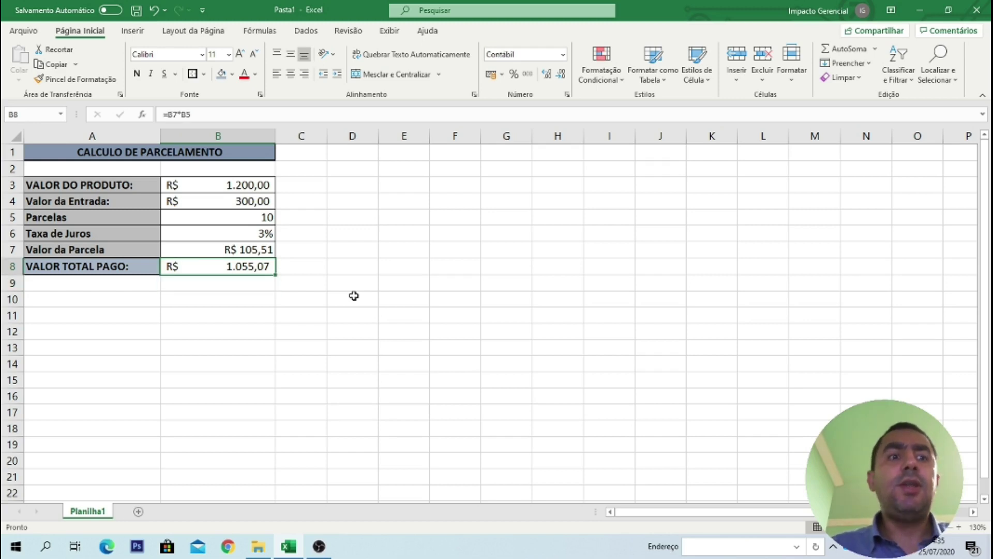
Step: Add the down payment to the total paid by changing the B8 formula to =(B7*B5)+B4
key("F2")
key("Left")
key("Left")
key("Left")
key("Left")
key("Left")
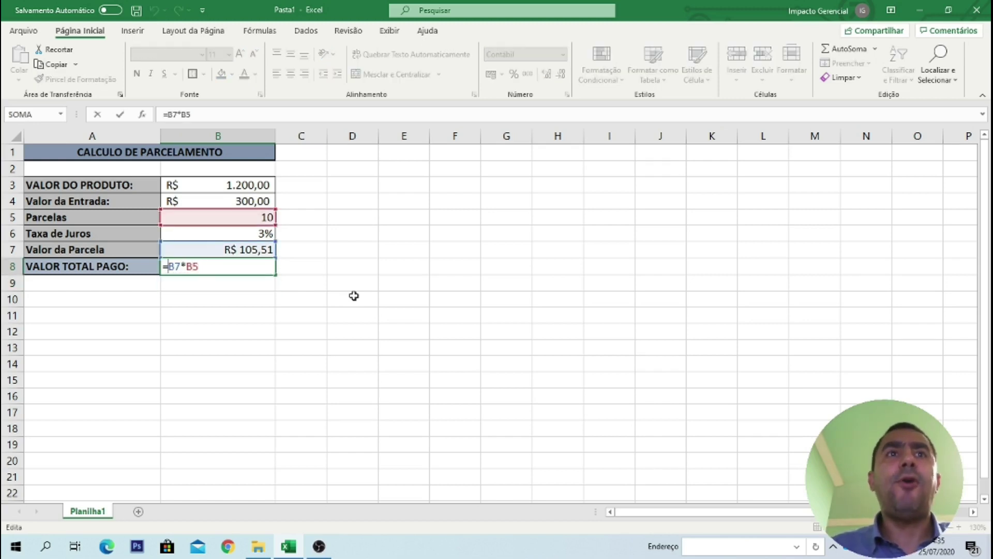
type("(")
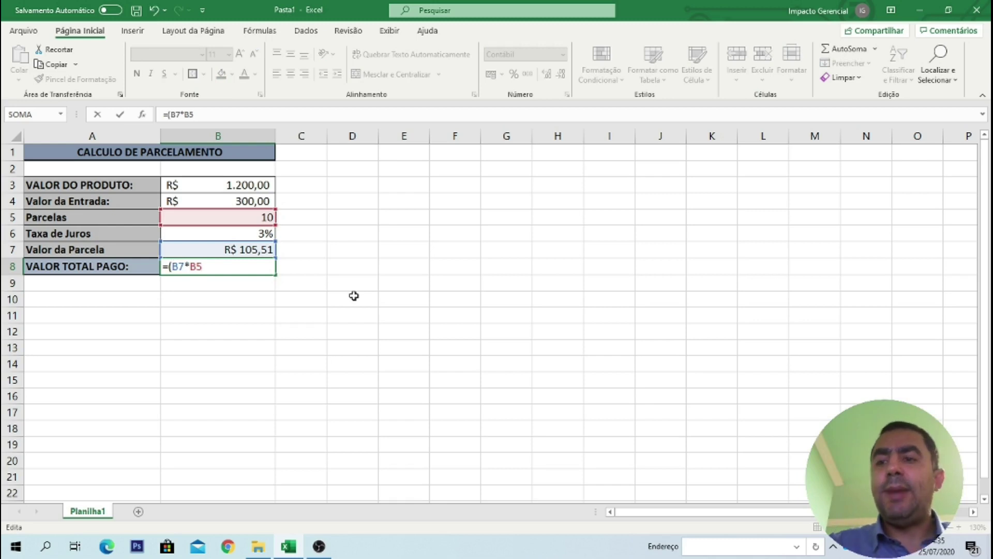
key("Right")
key("Right")
key("Right")
key("Right")
key("Right")
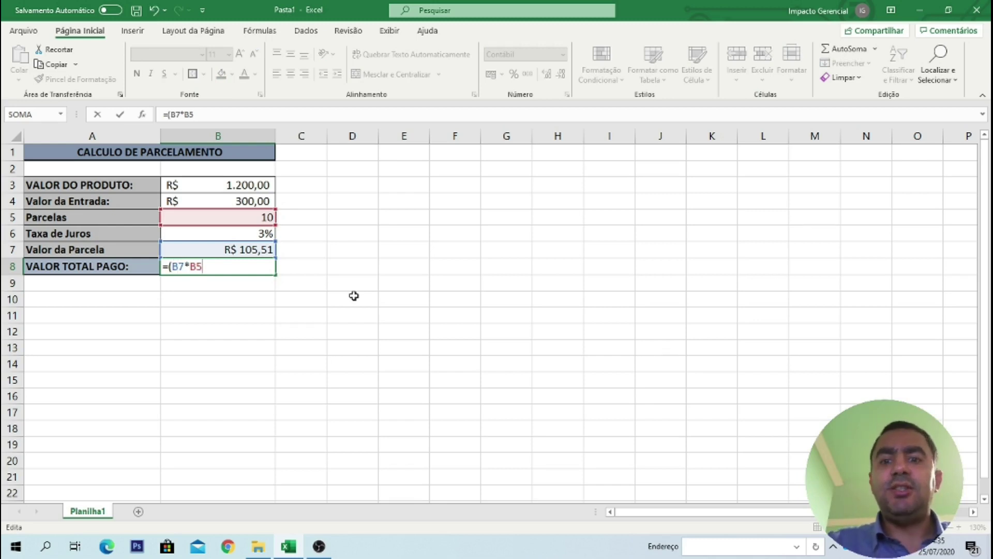
type(")+")
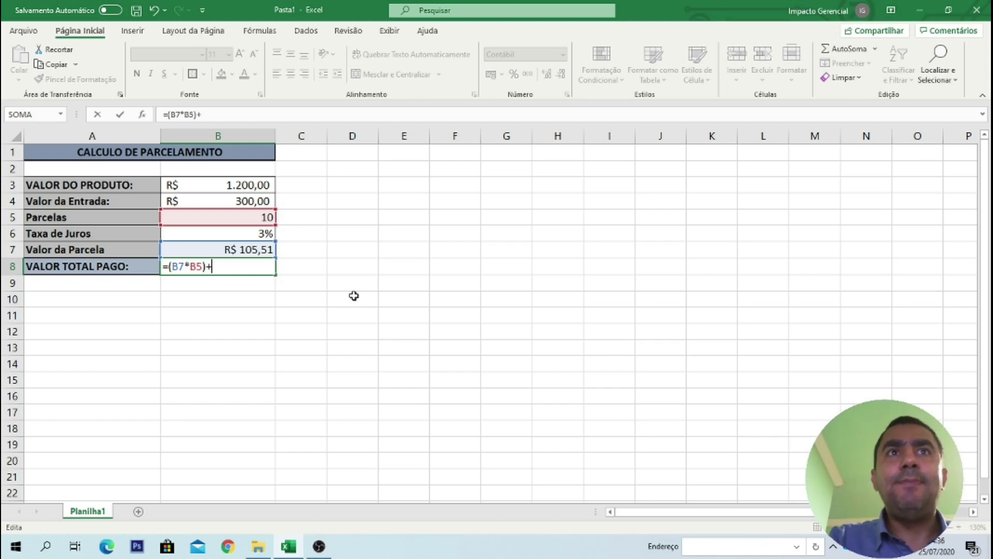
type("B")
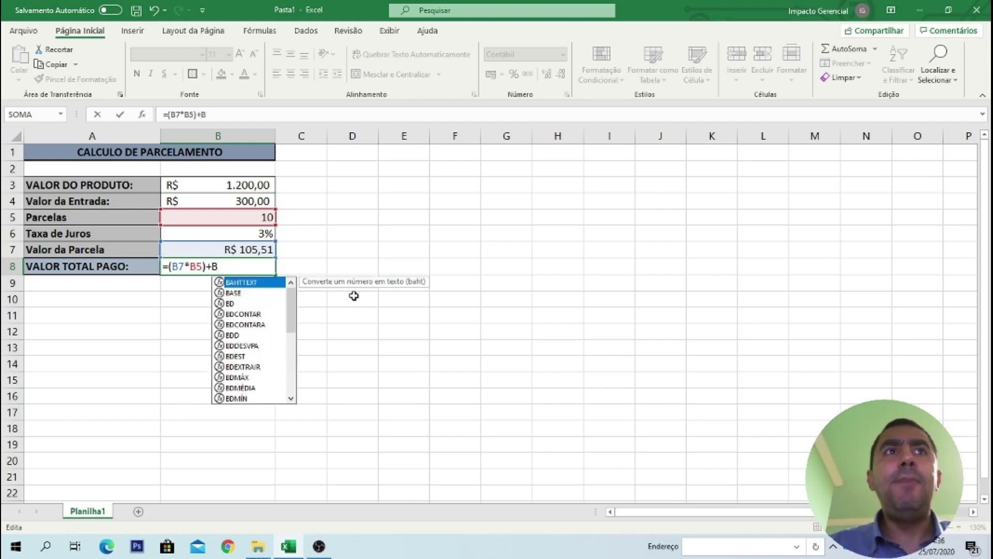
key("Escape")
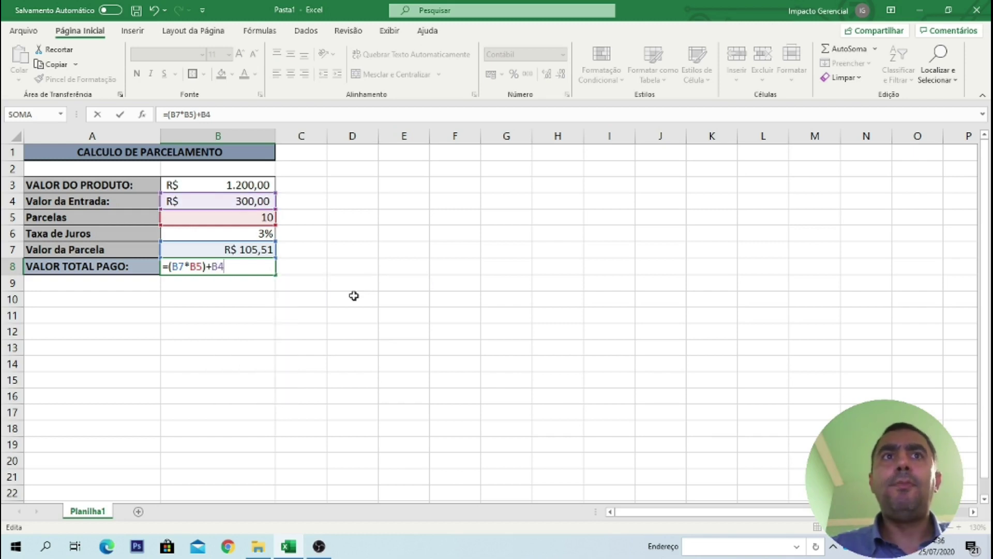
key("Return")
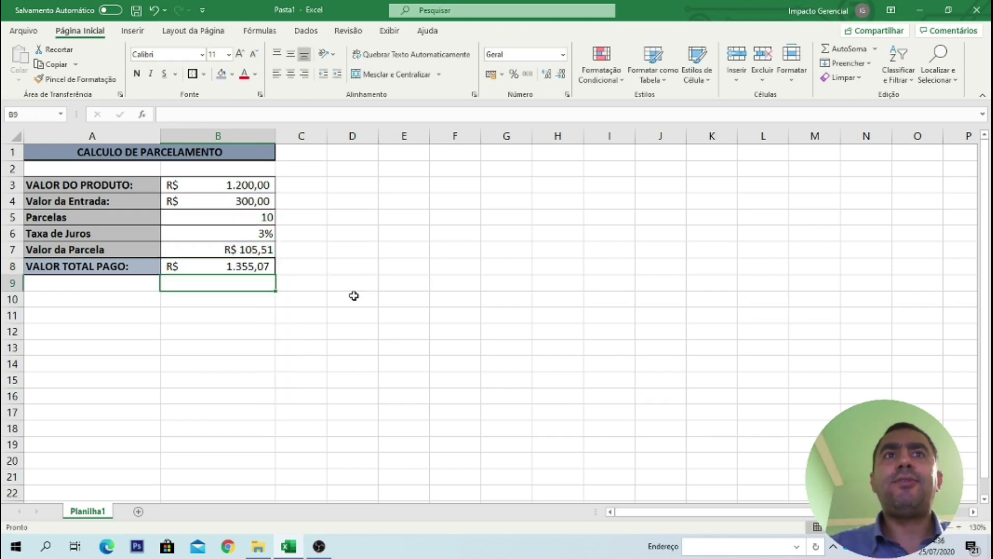
Step: Review the total paid in B8 against the installment value, interest rate and number of installments
key("Up")
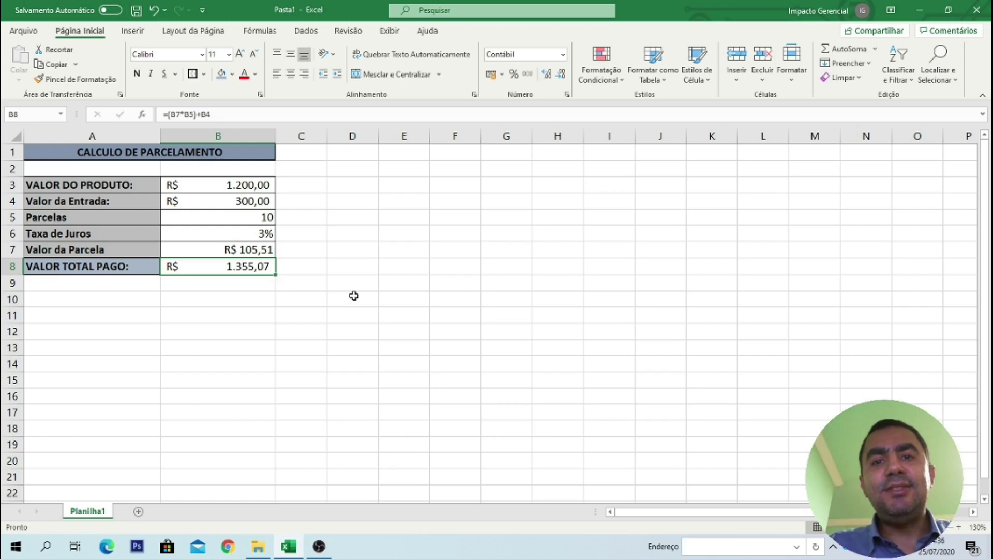
key("Down")
key("Up")
key("Down")
key("Up")
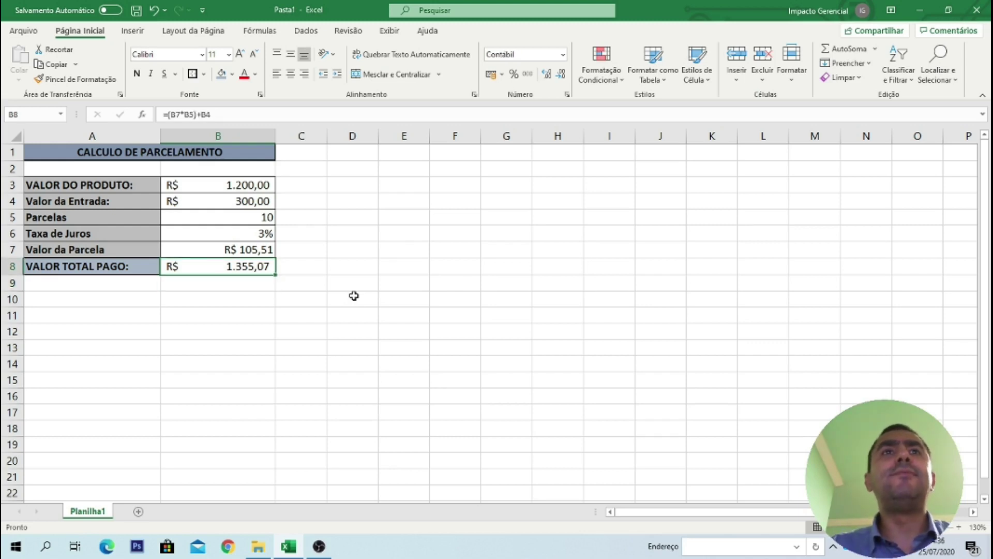
key("Up")
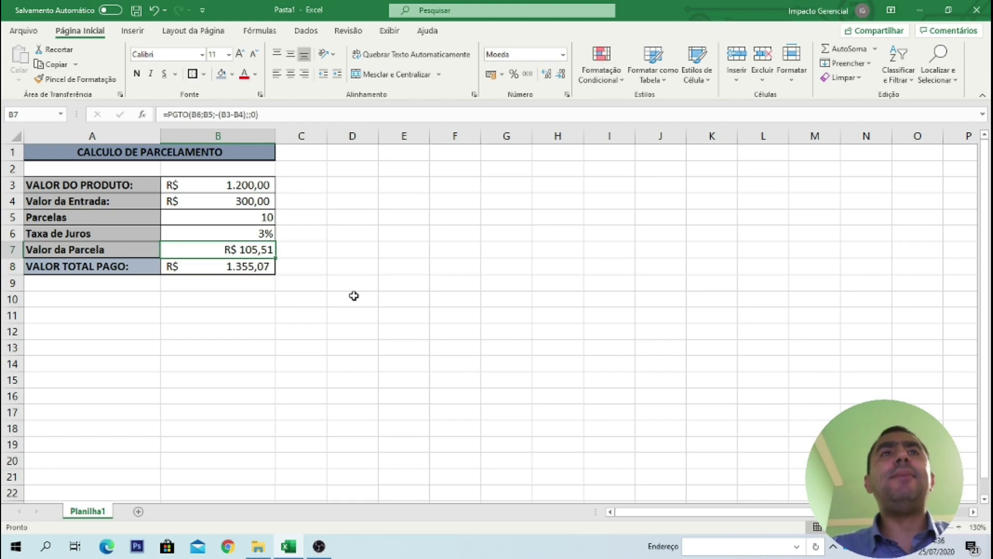
key("Down")
key("Down")
key("Up")
key("Up")
key("Down")
key("Up")
key("Up")
key("Down")
key("Down")
key("Up")
key("Up")
key("Up")
key("Up")
key("Up")
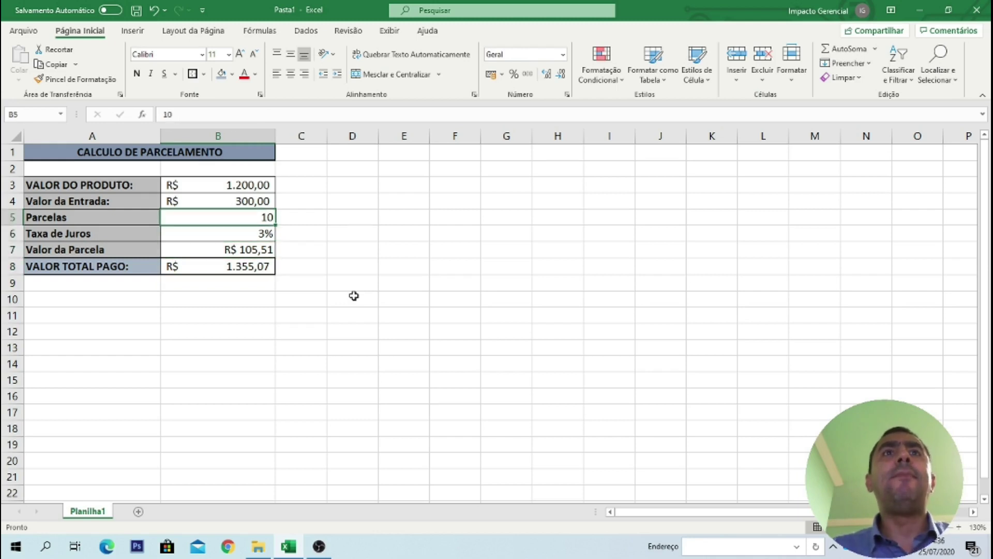
key("Down")
key("Down")
key("Down")
key("Down")
key("Down")
key("Down")
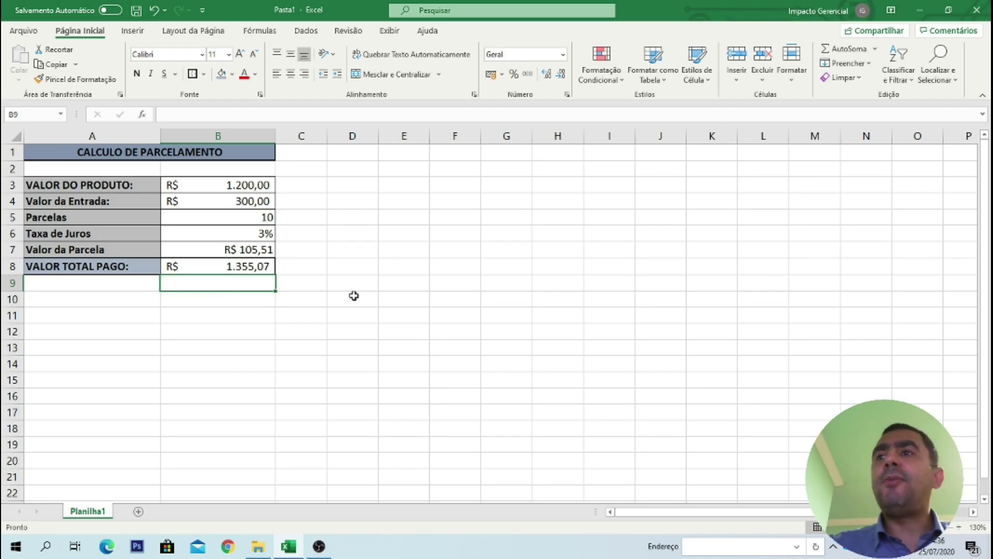
Step: Set the down payment in cell B4 to 0
left_click(958, 527)
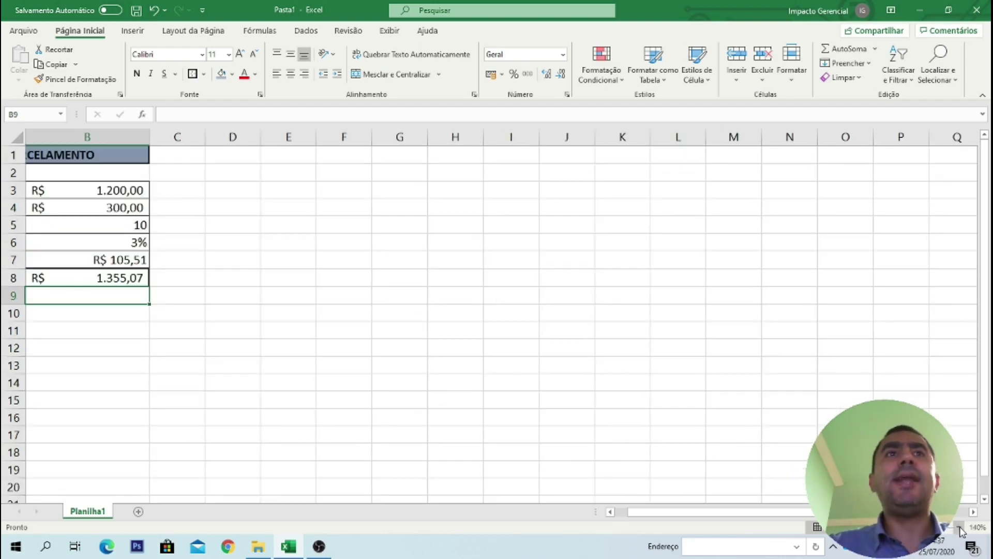
left_click_drag(778, 517, 705, 517)
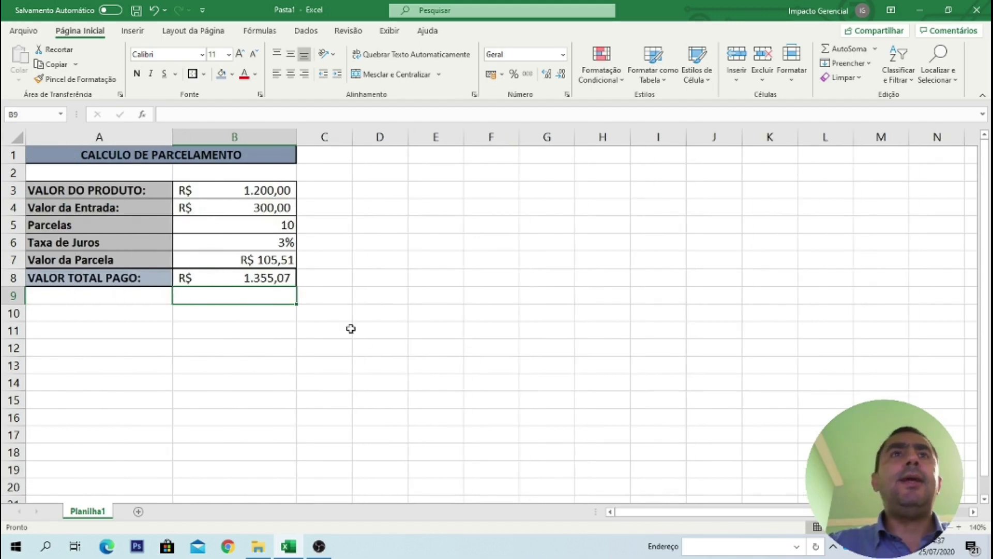
left_click(388, 327)
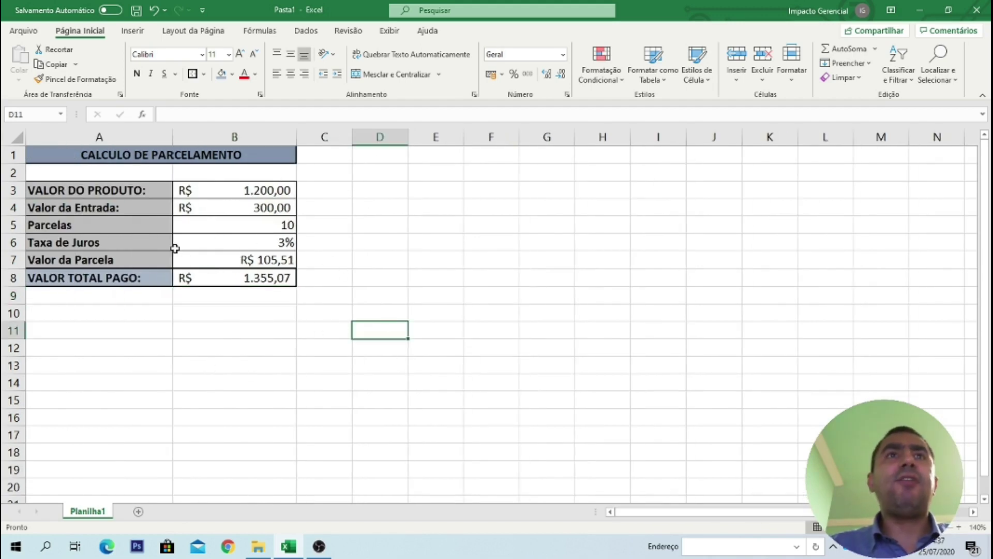
left_click(191, 313)
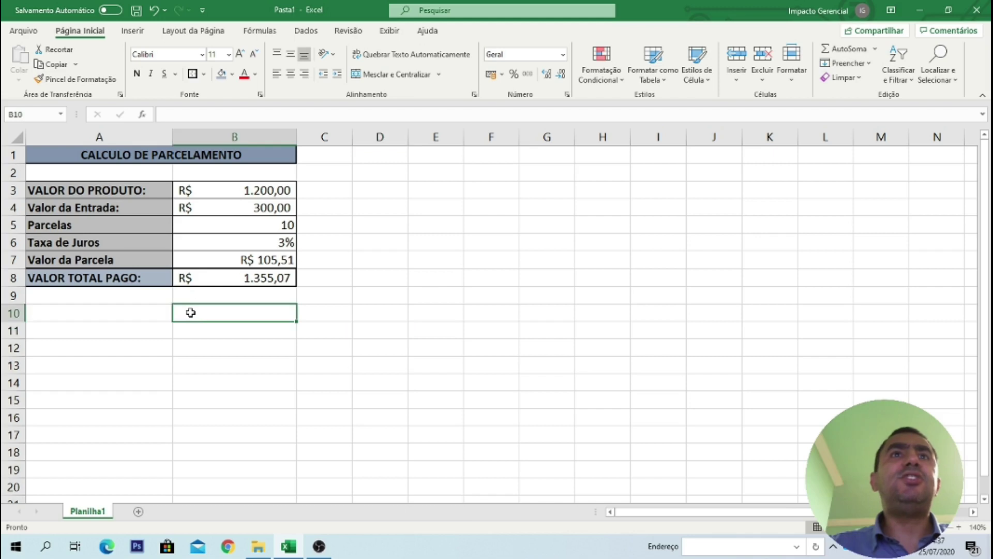
left_click(243, 193)
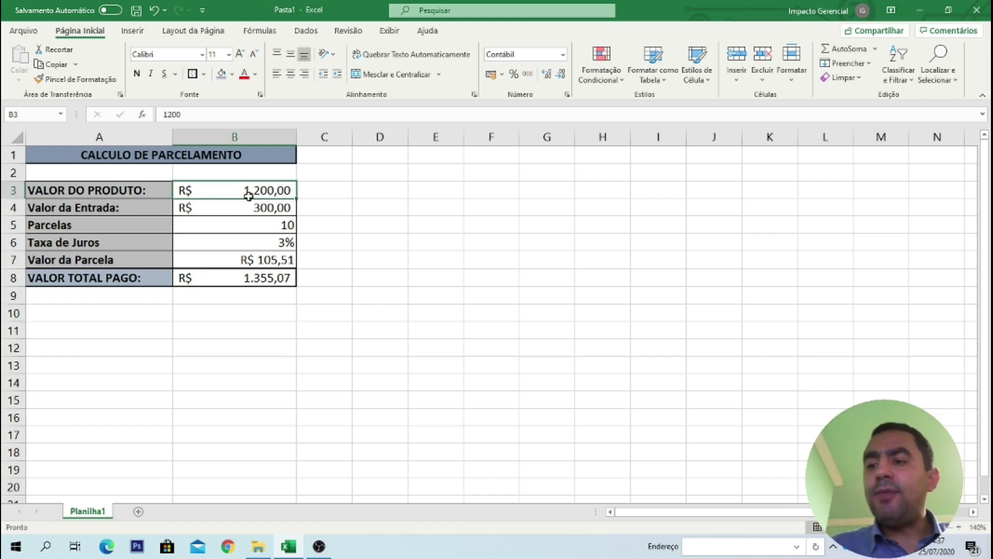
key("Down")
type("0")
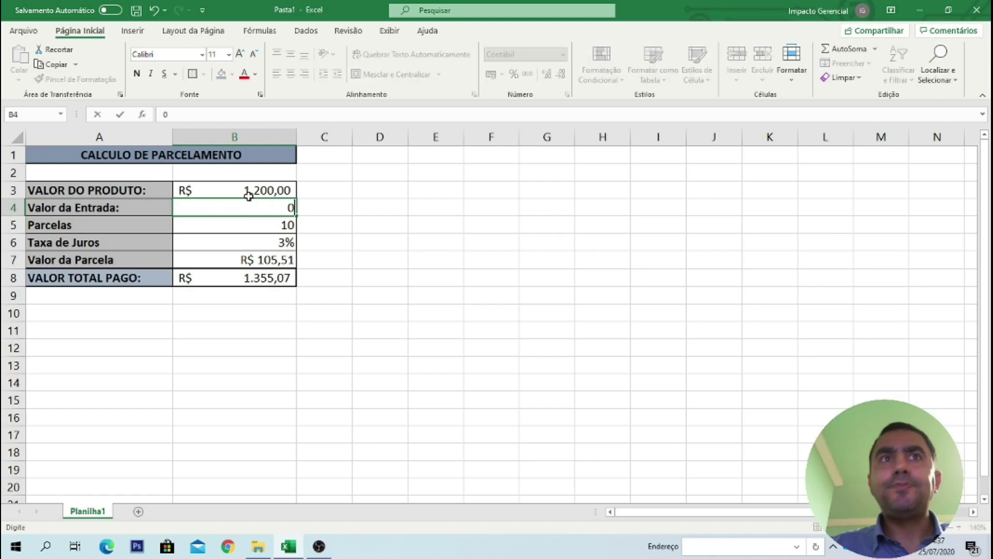
key("Up")
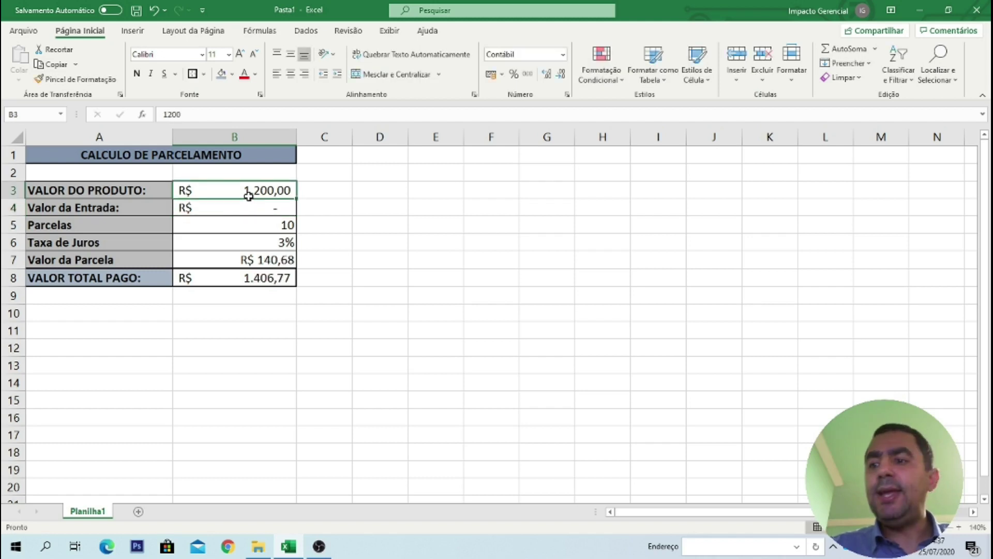
Step: Set the product value in cell B3 to 1500
type("1500")
key("Return")
left_click(248, 195)
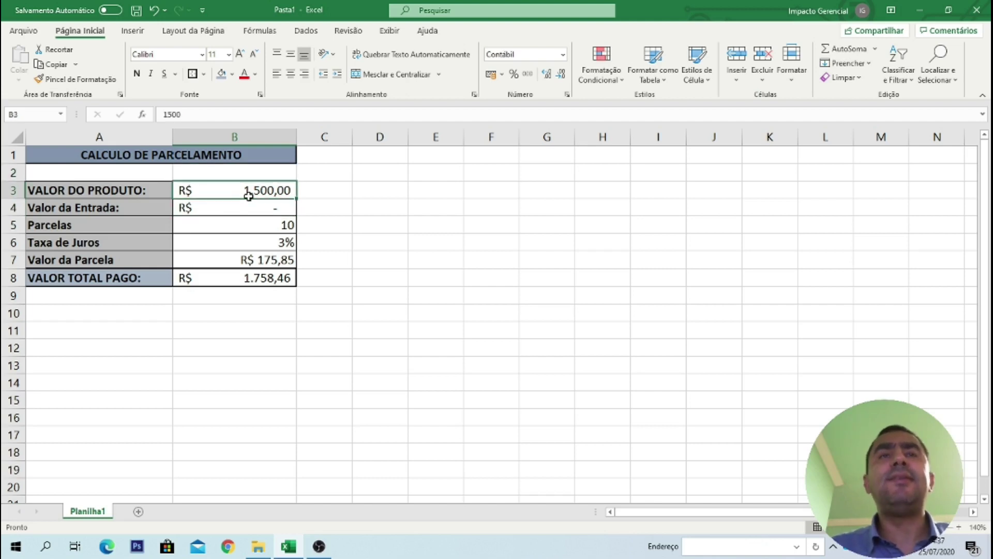
Step: Set the interest rate in cell B6 to 5%
key("Down")
key("Down")
key("Down")
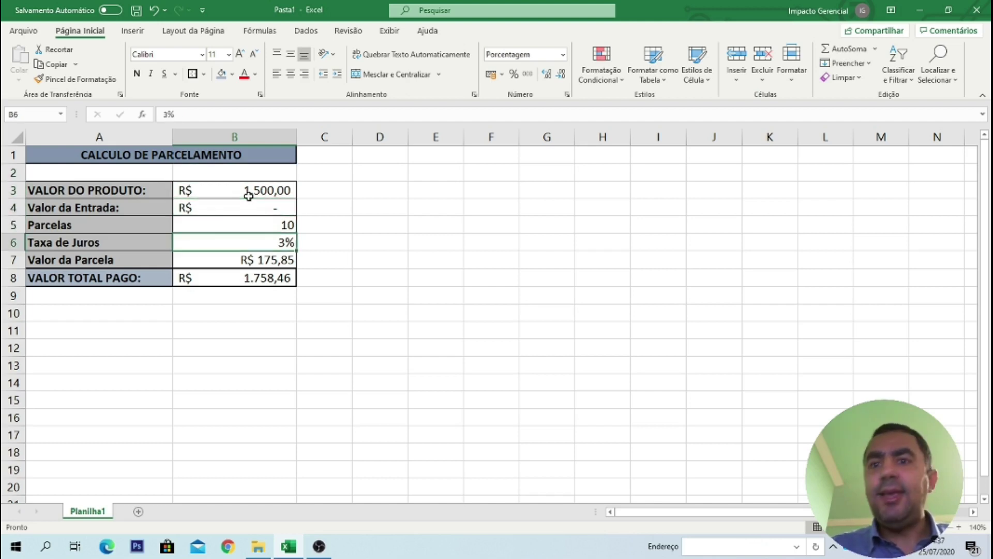
type("5")
key("Up")
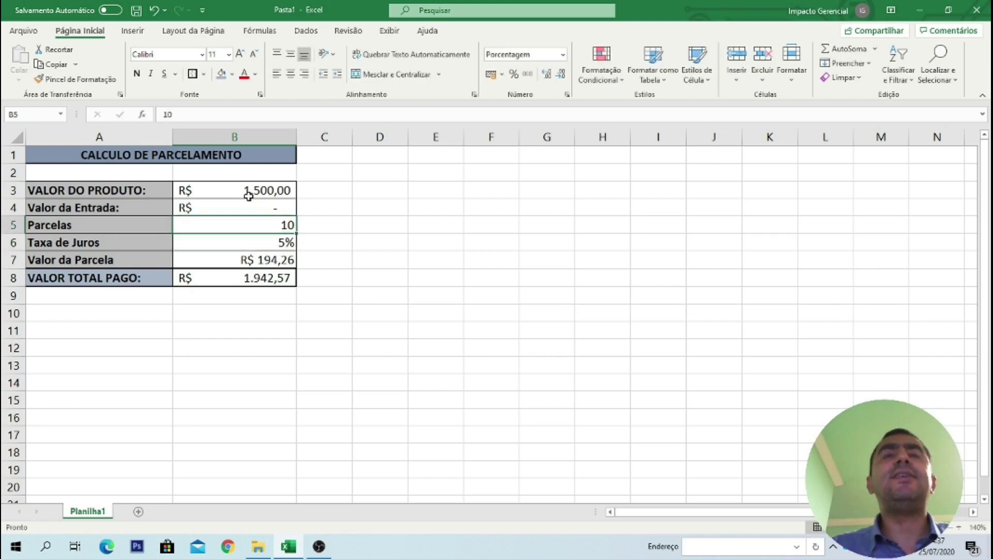
Step: Set the number of installments in cell B5 to 12
key("Up")
key("Up")
key("Down")
key("Down")
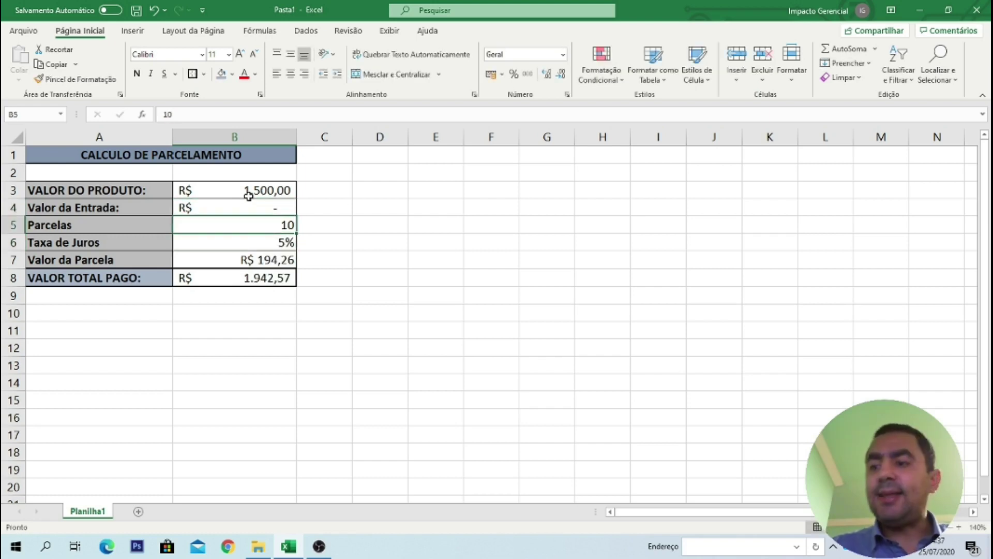
type("12")
key("Return")
Step: Review the new simulation's inputs in B3 to B6 and the installment value in B7
key("Up")
key("Up")
key("Up")
key("Down")
key("Down")
key("Down")
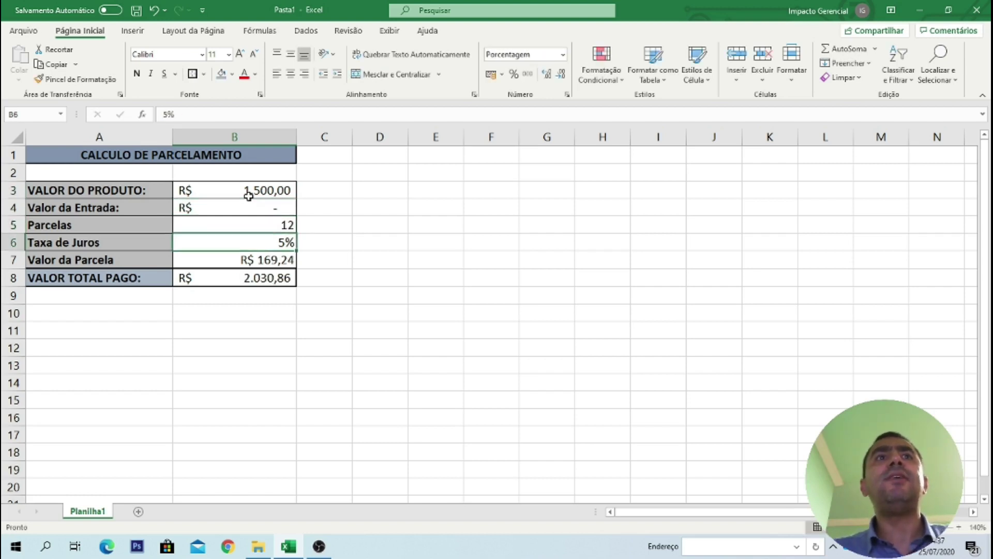
key("Down")
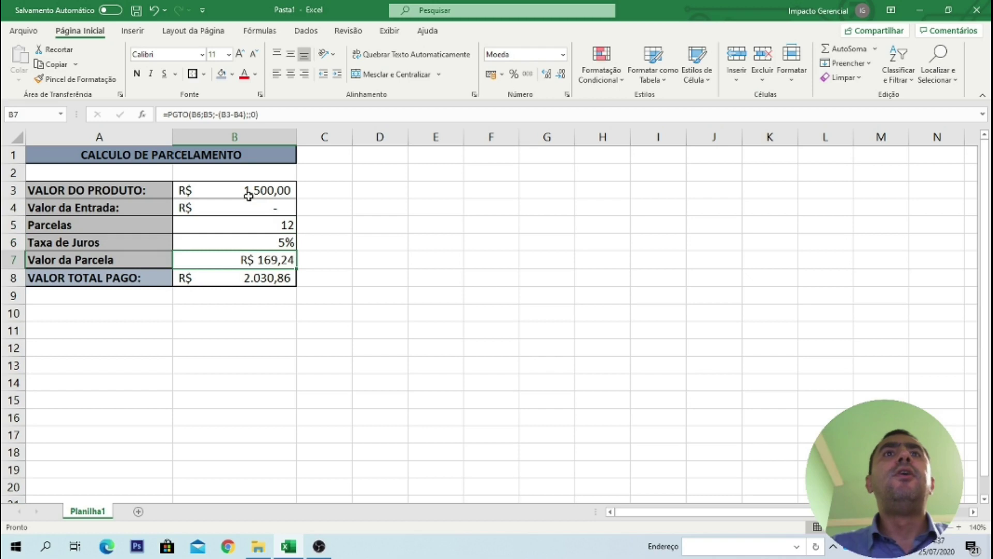
key("Up")
key("Up")
key("Up")
key("Down")
key("Down")
key("Down")
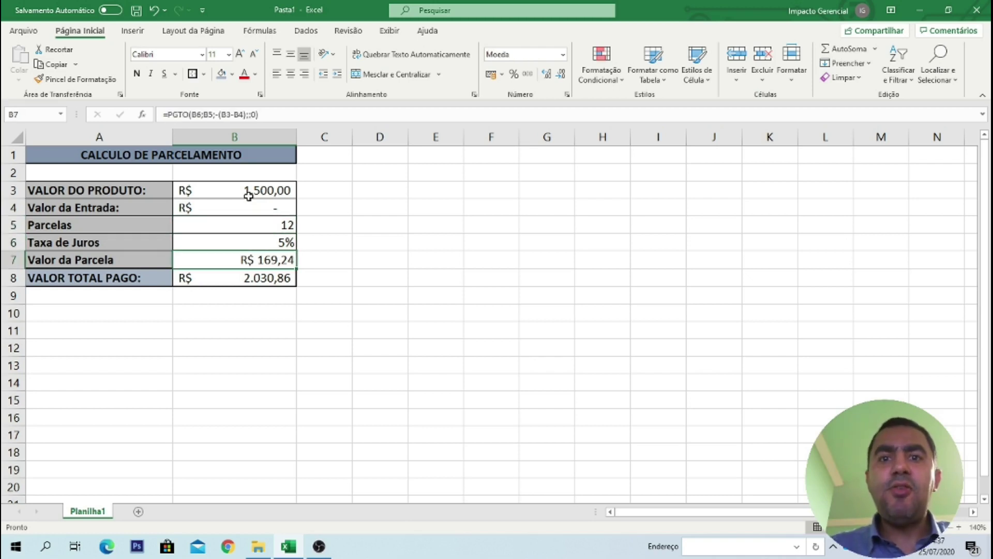
Step: Review the total paid in cell B8 together with the installment value in B7
key("Down")
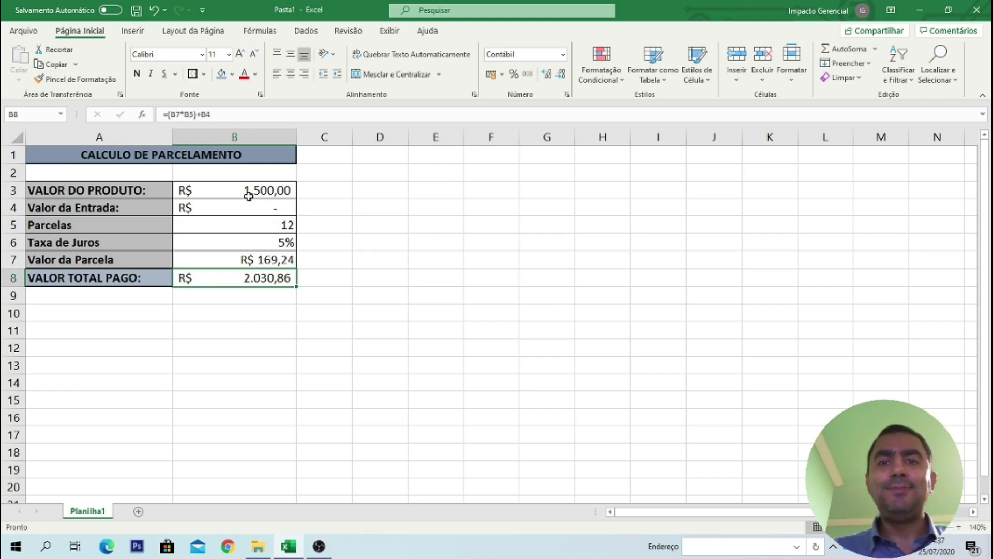
key("Down")
key("Up")
key("Up")
key("Down")
key("Down")
key("Up")
key("Down")
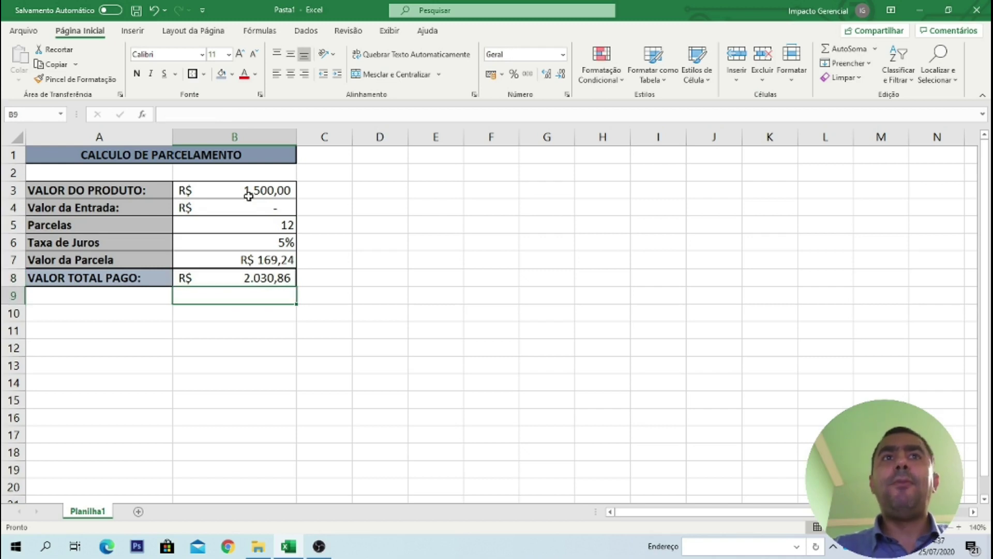
Step: Label cell A9, below VALOR TOTAL PAGO, as "Total Juros"
key("Left")
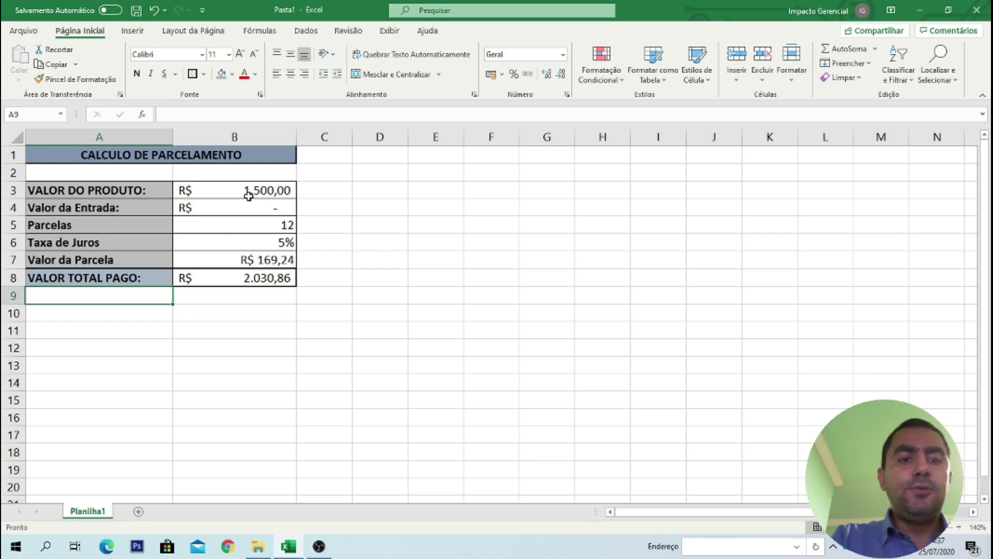
type("Total Juros")
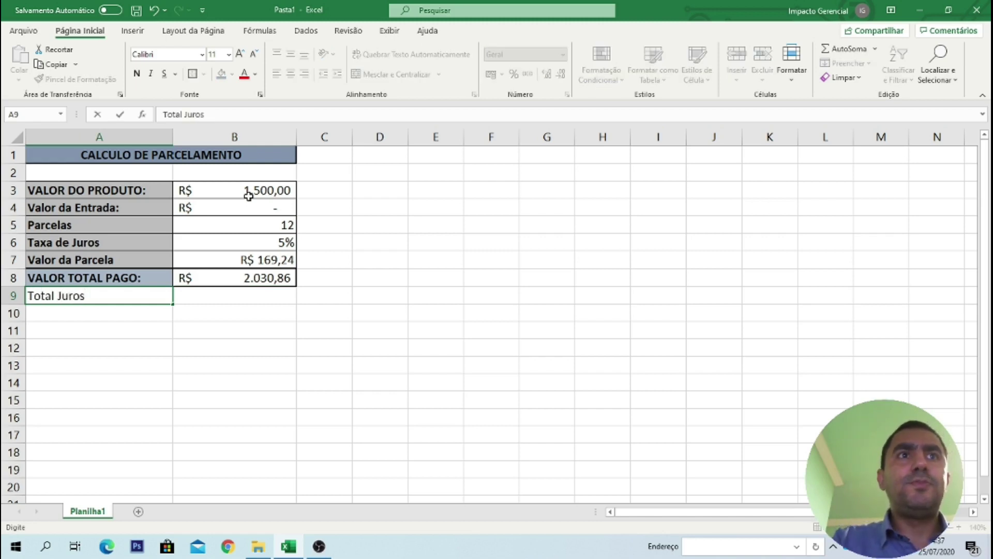
key("Return")
key("Up")
Step: Calculate the total interest in cell B9 by subtracting the product value from the total paid, using =B8-B3
key("Right")
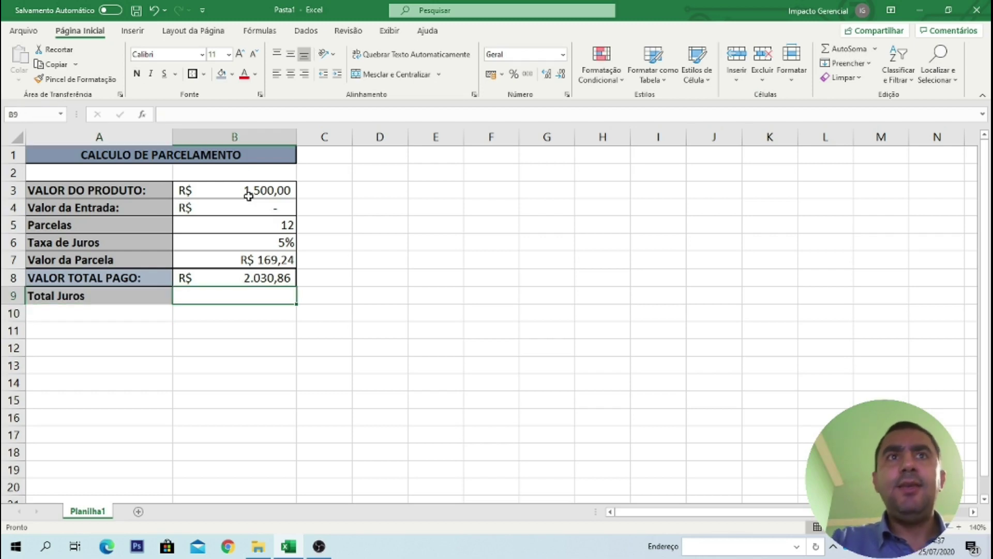
type("=")
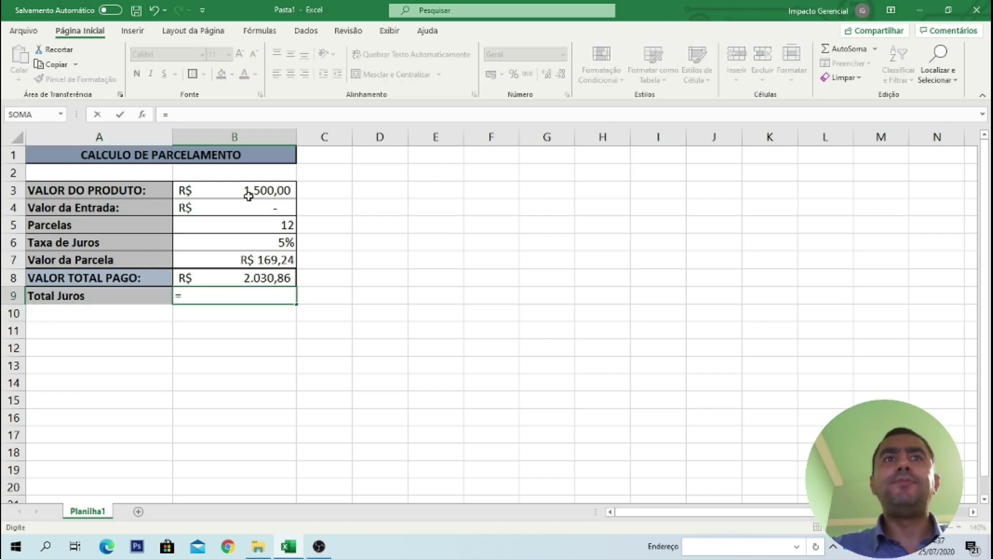
key("Up")
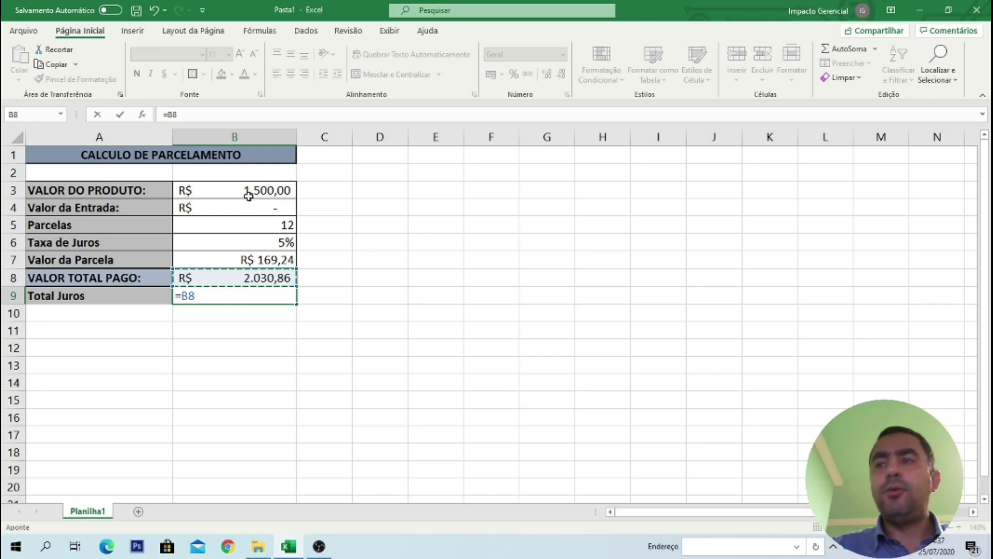
type("-")
key("Up")
key("Up")
key("Up")
key("Up")
key("Up")
key("Up")
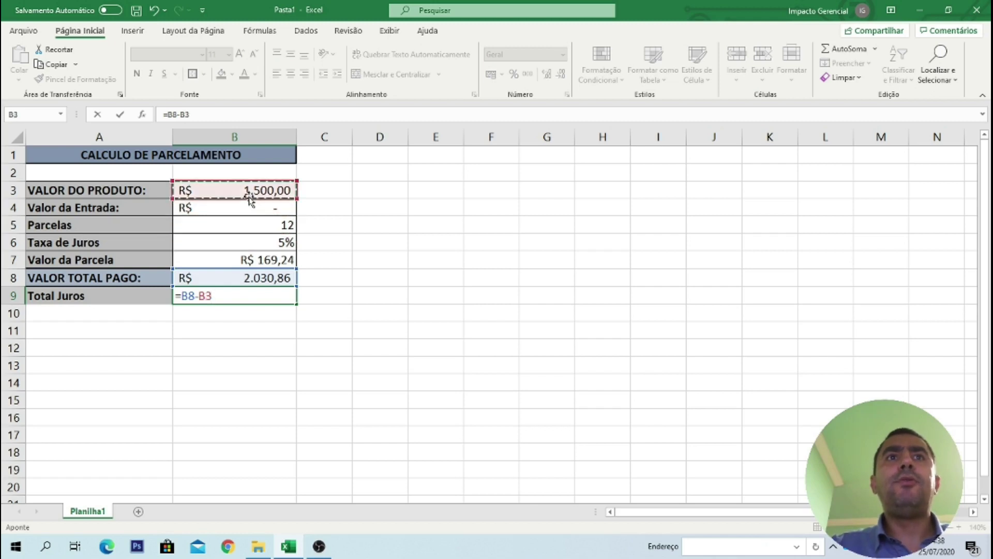
key("Return")
key("Down")
key("Up")
key("Up")
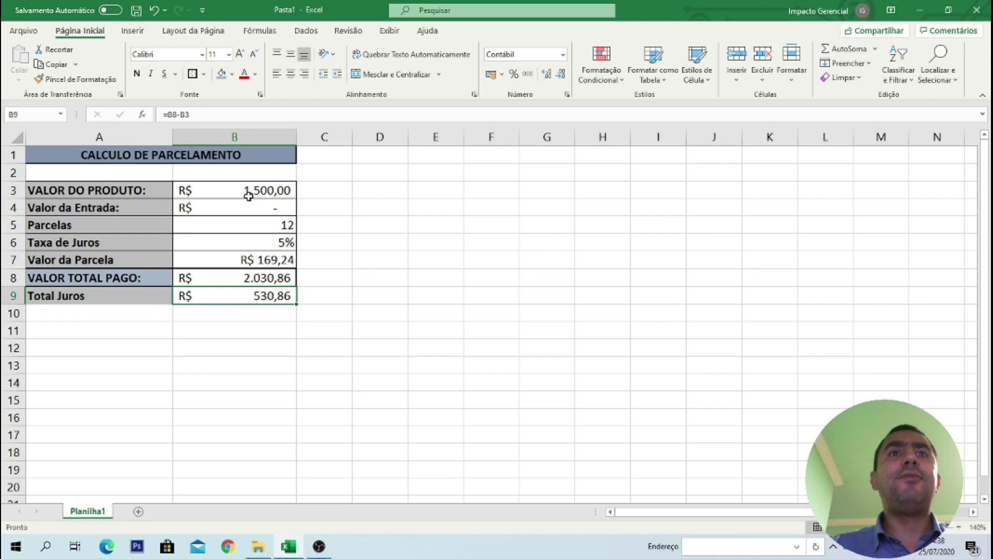
Step: Examine the total interest in B9 against the total paid in B8, the installment in B7 and the interest rate in B6
key("Down")
key("Down")
key("Up")
key("Down")
key("Down")
key("Up")
key("Up")
key("Up")
key("Up")
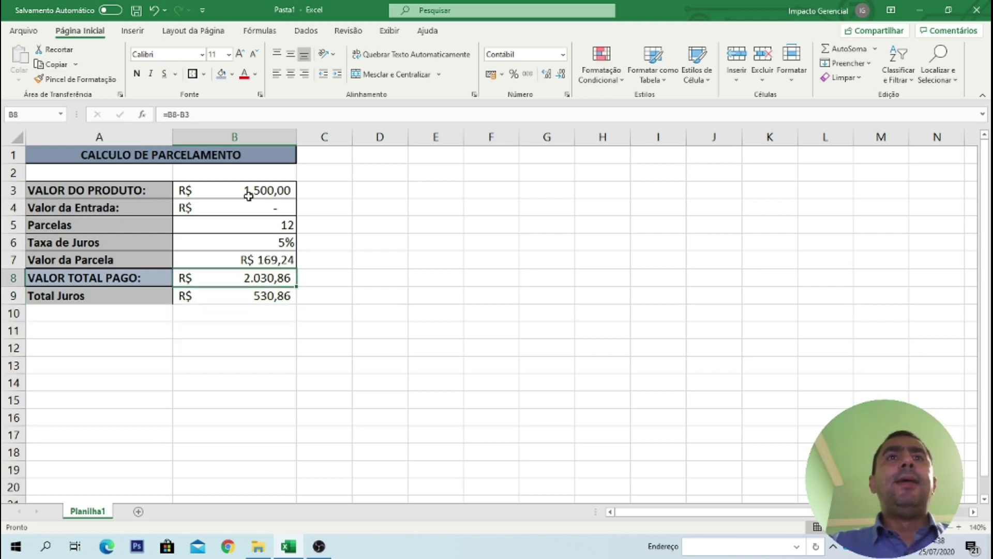
key("Up")
key("Down")
key("Down")
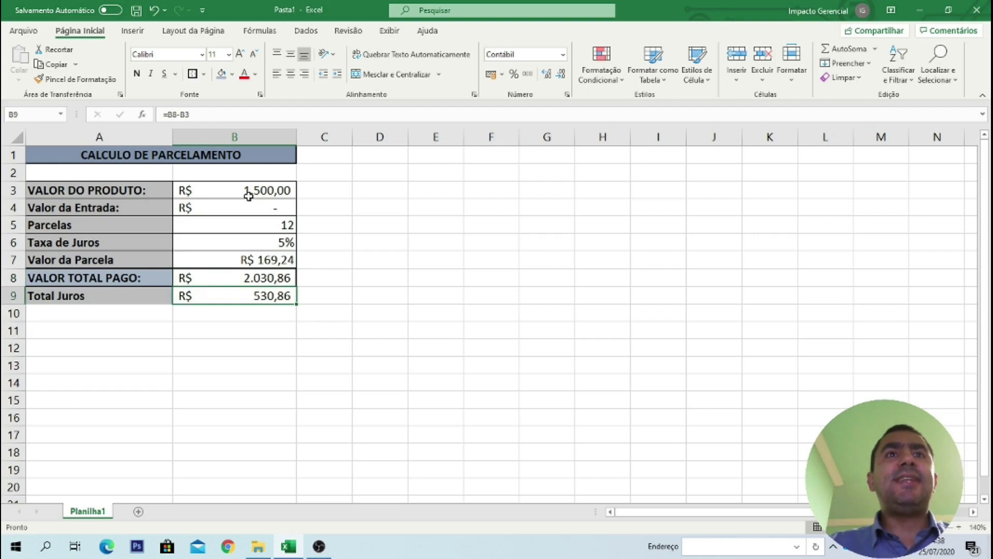
key("Up")
key("Up")
key("Up")
key("Down")
key("Down")
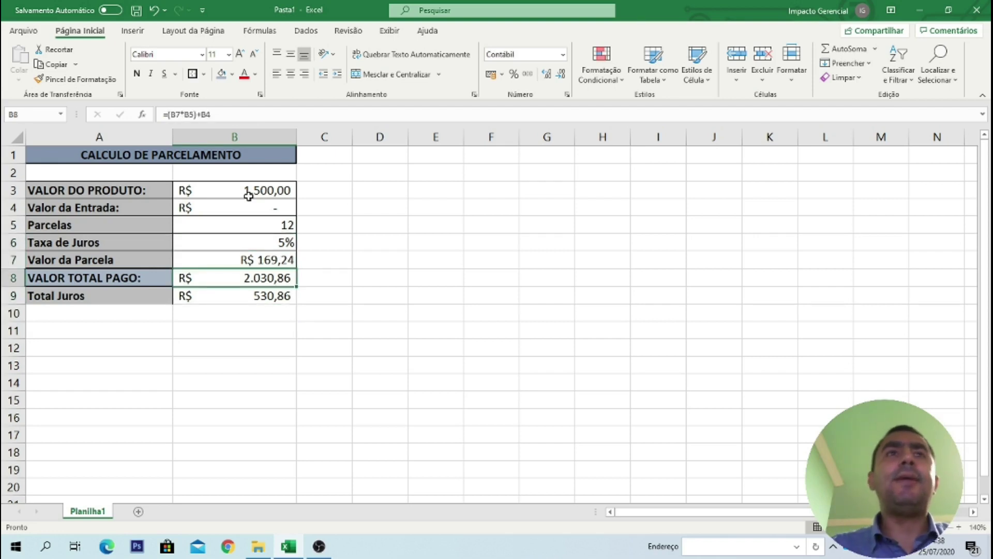
key("Up")
key("Up")
key("Up")
key("Down")
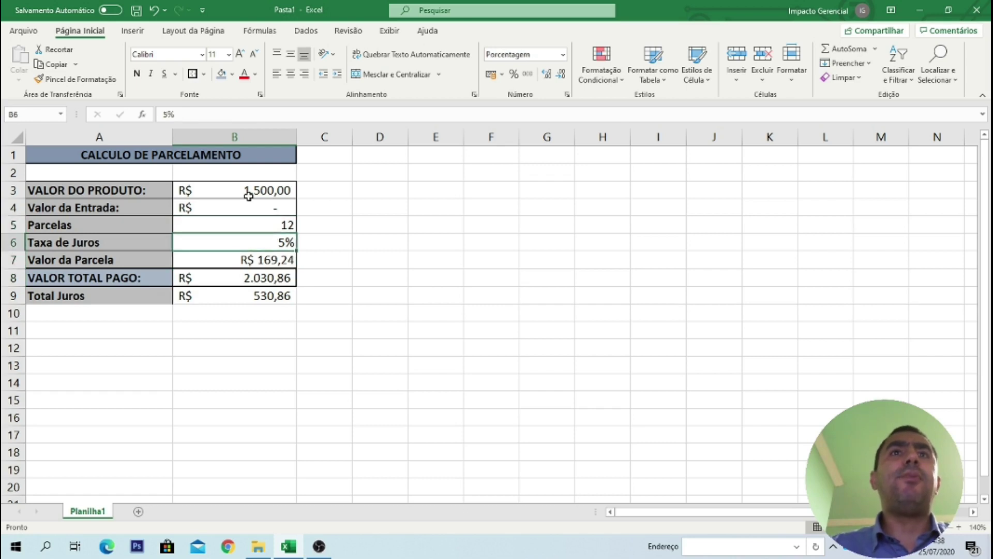
key("Up")
key("Down")
key("Down")
key("Down")
key("Down")
key("Down")
key("Up")
key("Up")
key("Up")
key("Up")
key("Down")
key("Down")
key("Up")
key("Down")
key("Up")
key("Up")
key("Down")
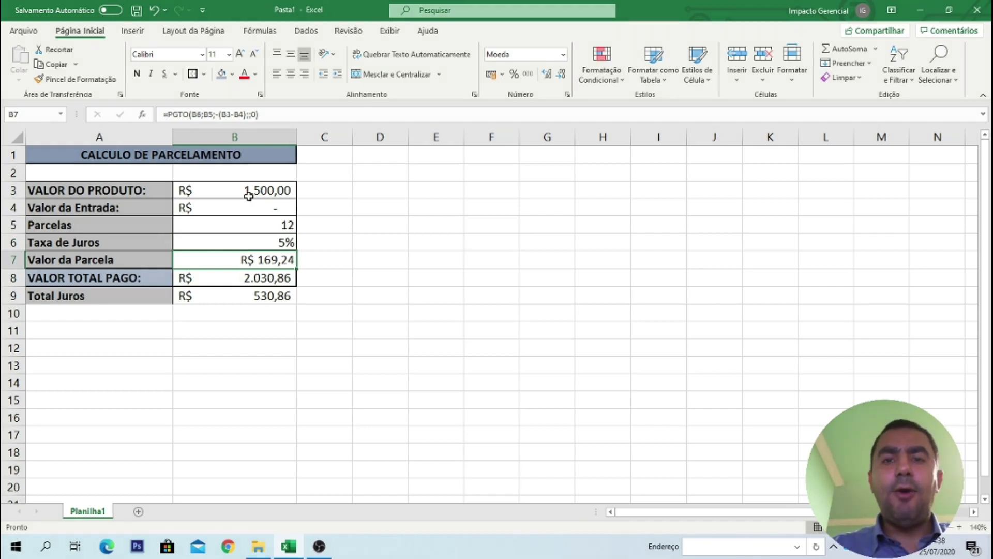
key("Down")
key("Down")
key("Down")
key("Down")
key("Up")
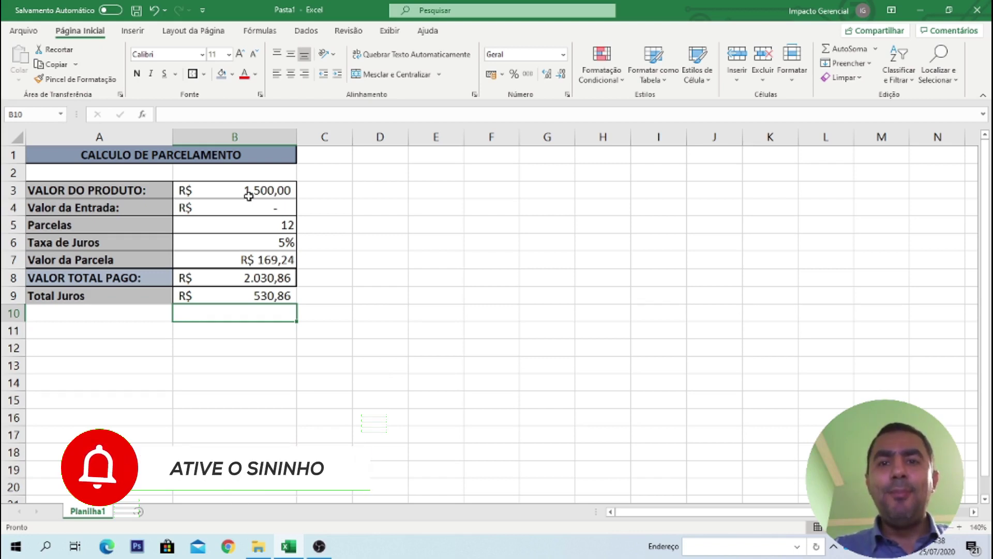
key("Down")
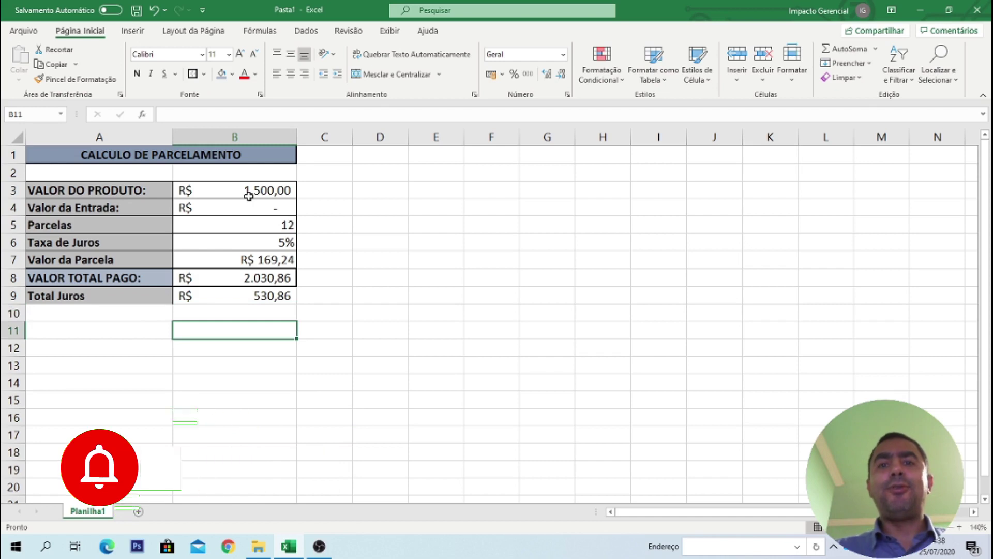